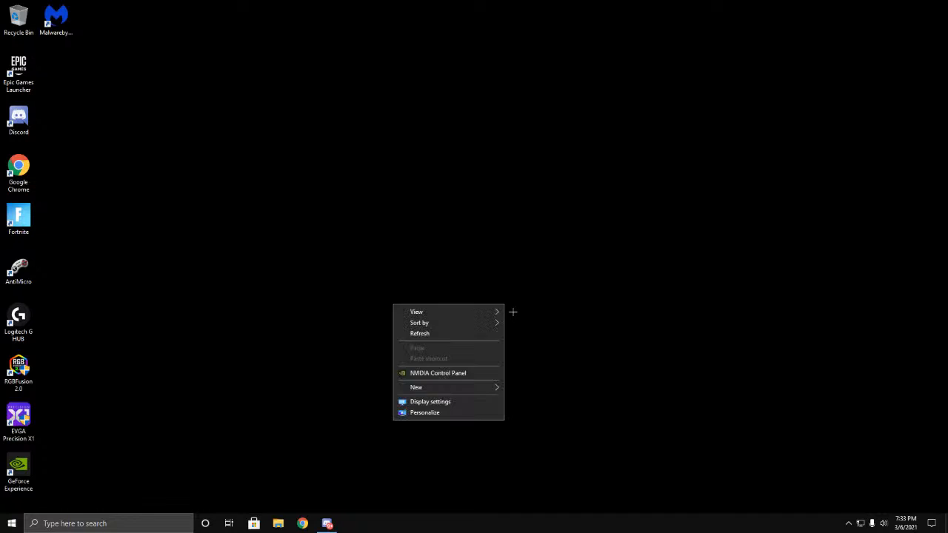
left_click(641, 329)
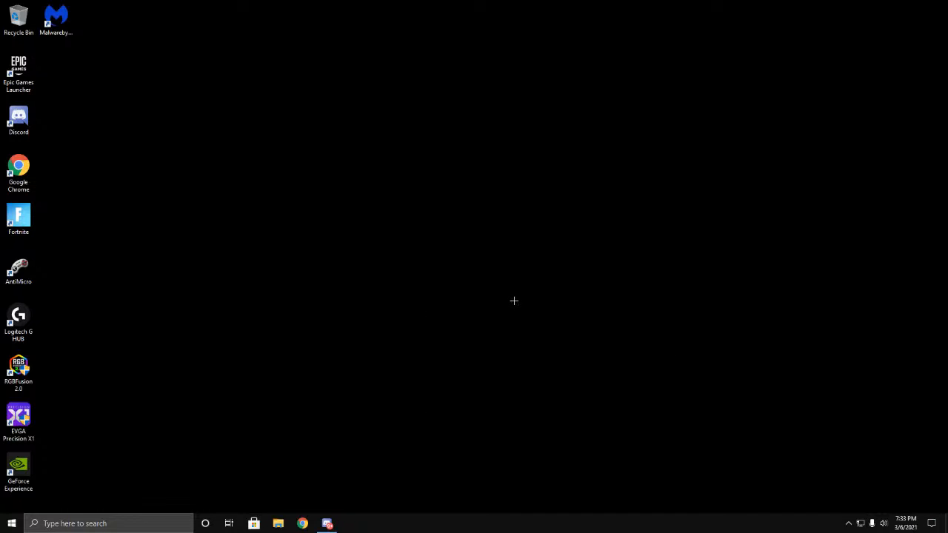
left_click(12, 523)
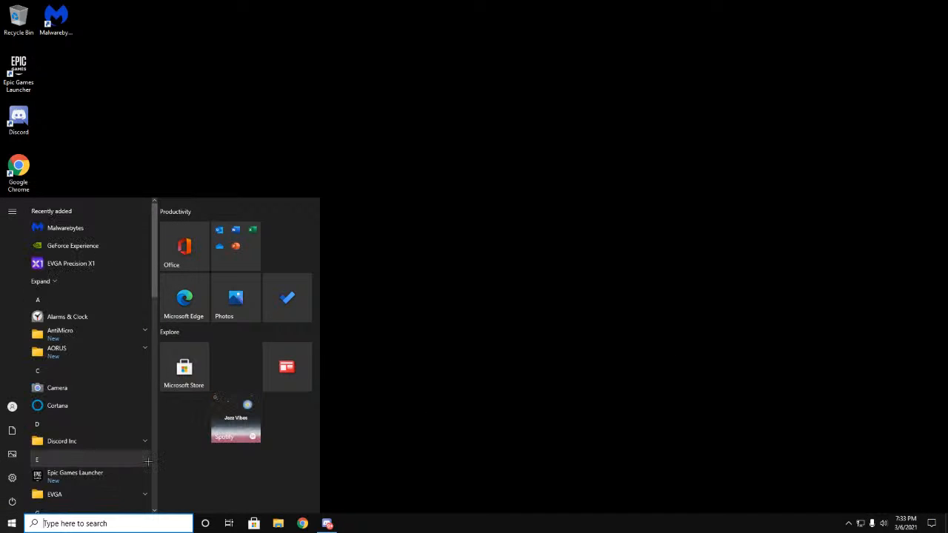
mouse_move(11, 493)
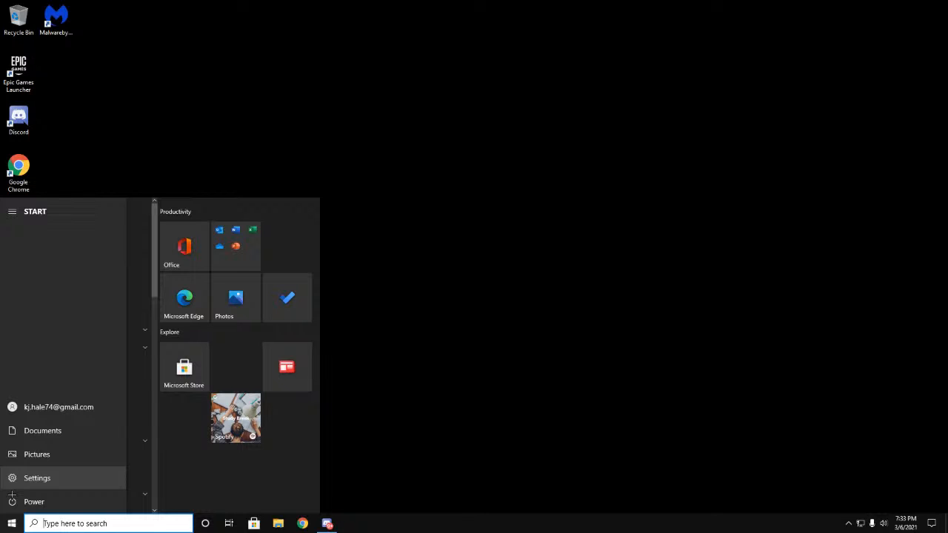
left_click(537, 402)
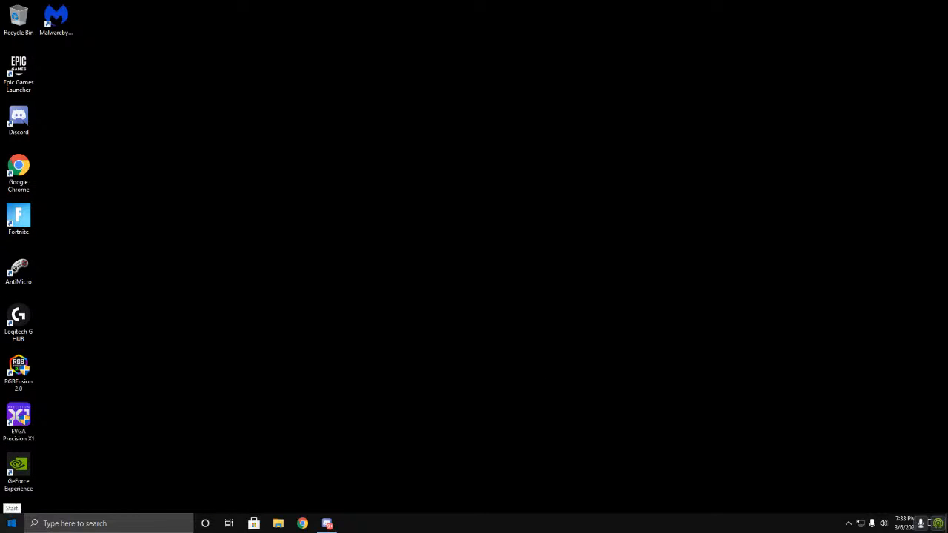
left_click(12, 523)
left_click(513, 479)
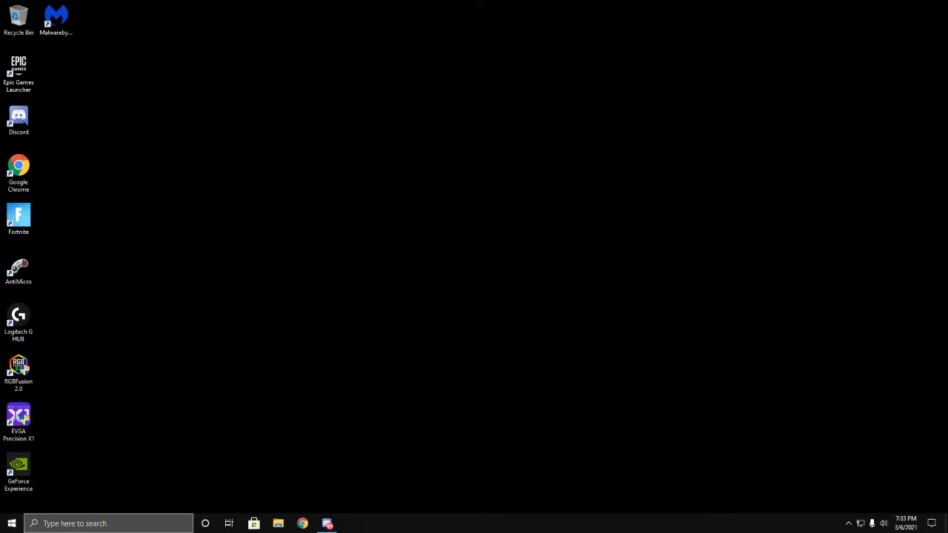
Step: Open the advanced display settings from the System section of Windows Settings
left_click(12, 523)
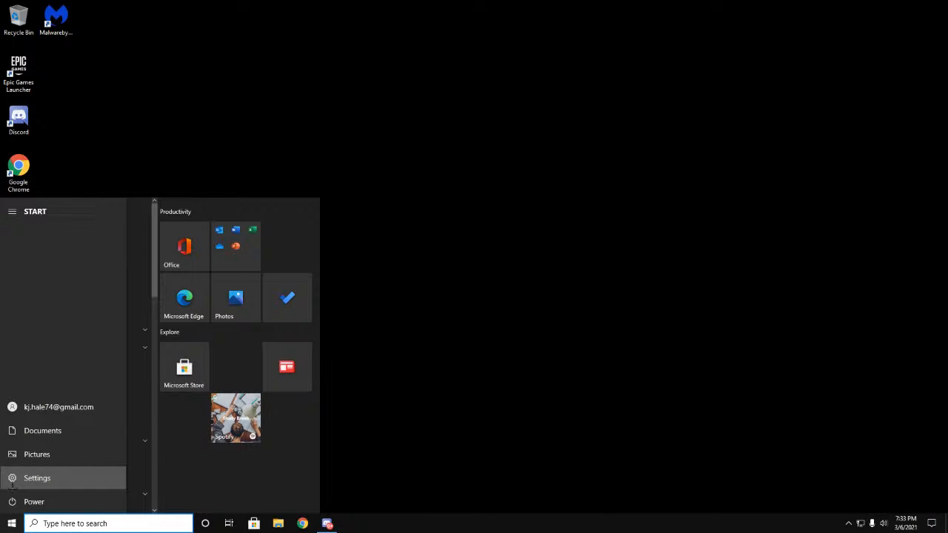
left_click(34, 478)
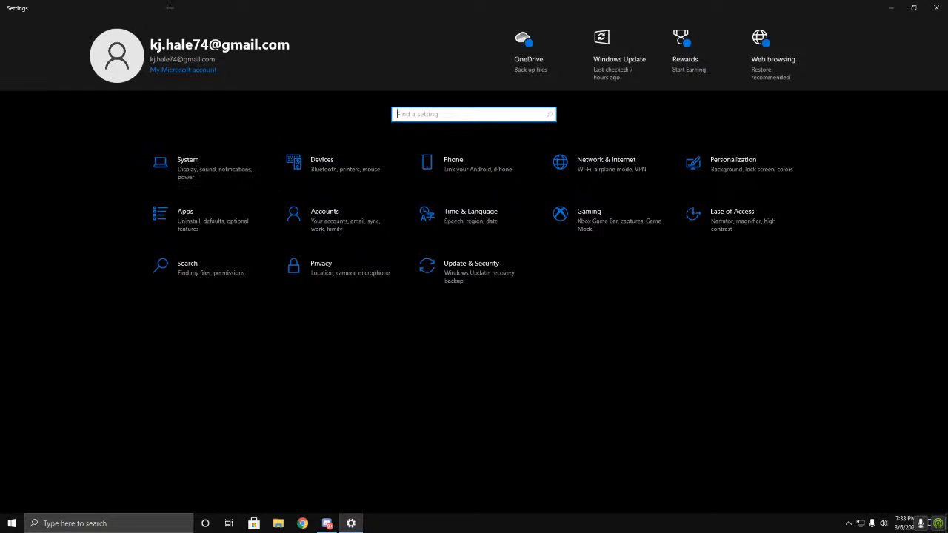
left_click(246, 177)
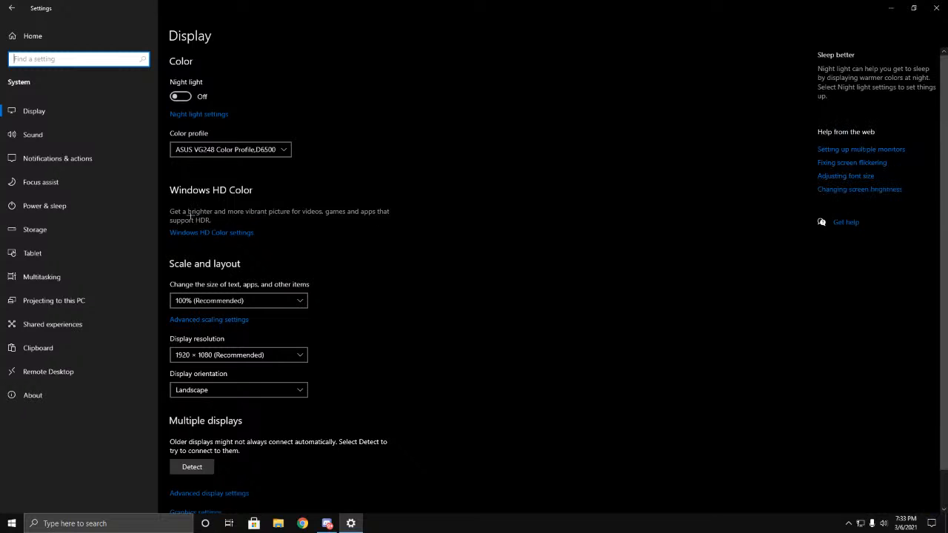
scroll(217, 469, "down", 1)
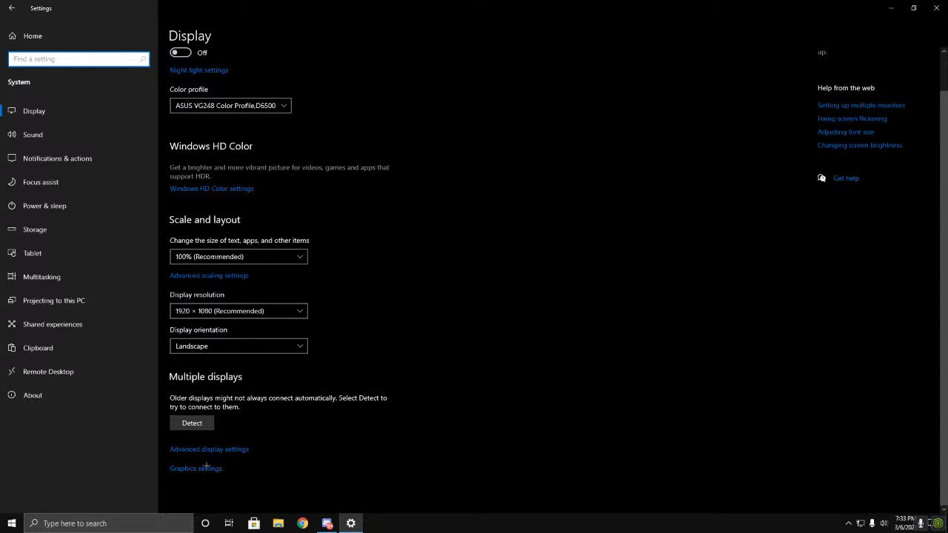
left_click(177, 450)
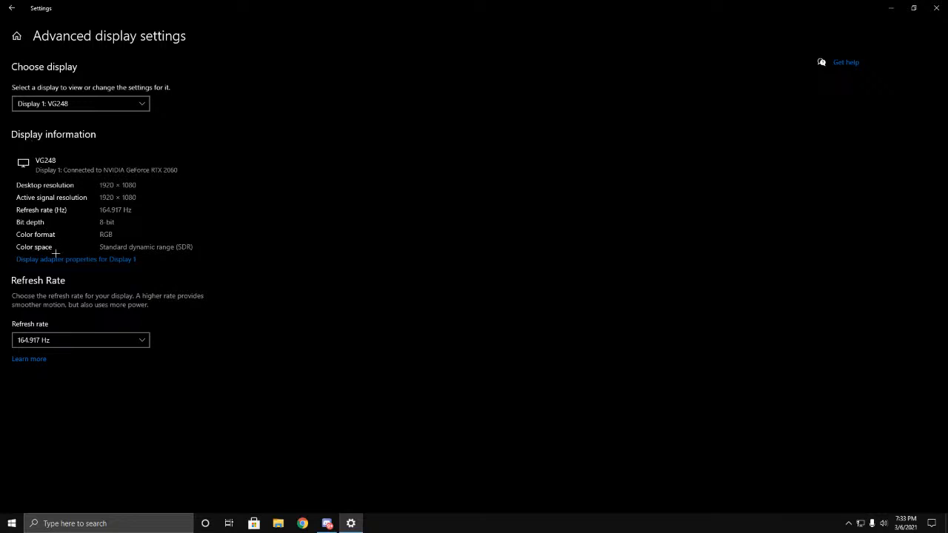
Step: Set the refresh rate of Display 1 to 164.917 Hz
left_click(43, 340)
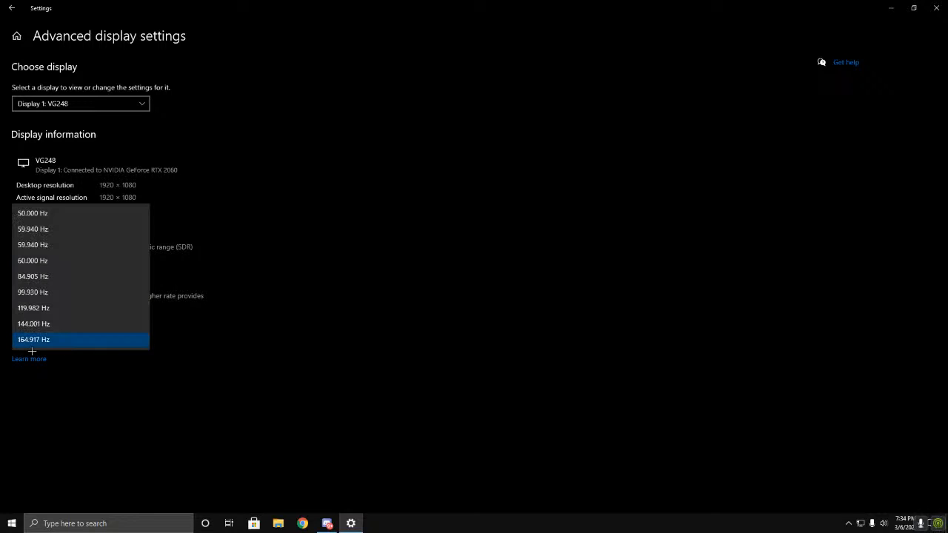
left_click(41, 345)
left_click(42, 341)
left_click(41, 347)
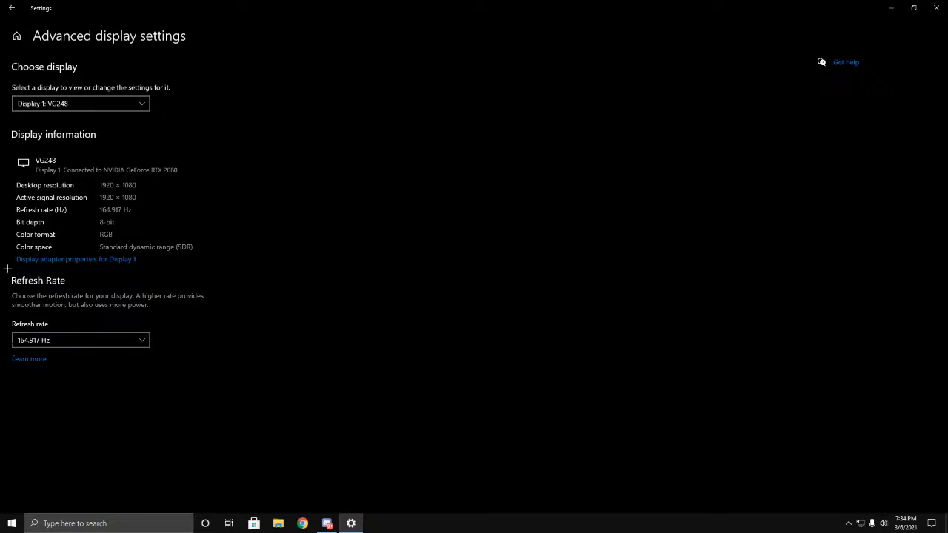
left_click(13, 345)
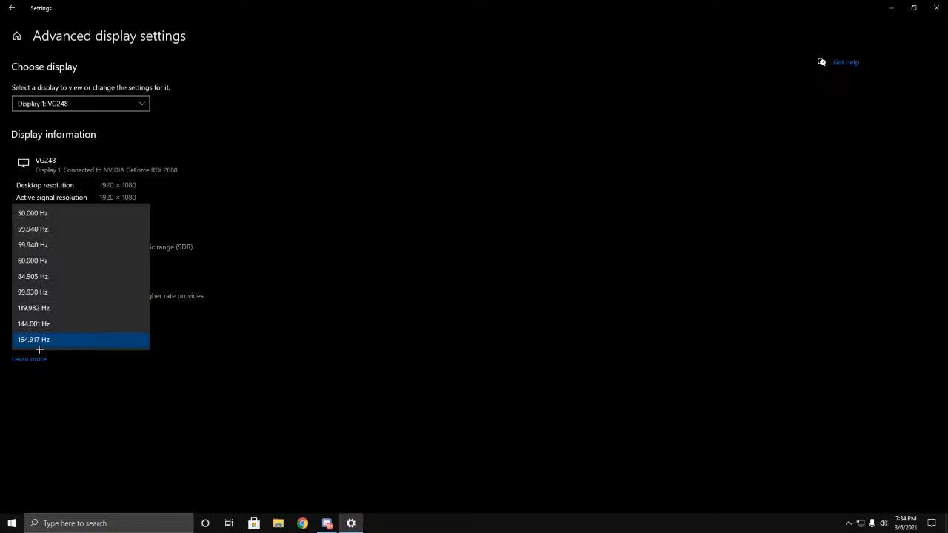
left_click(14, 345)
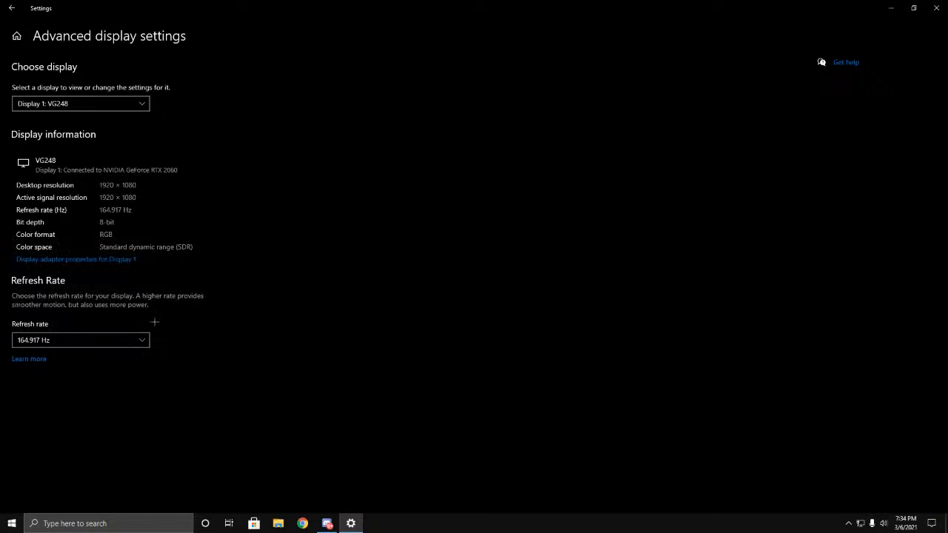
Step: Choose 165 Hertz as the screen refresh rate in Display 1's adapter properties and close the dialog
left_click(59, 260)
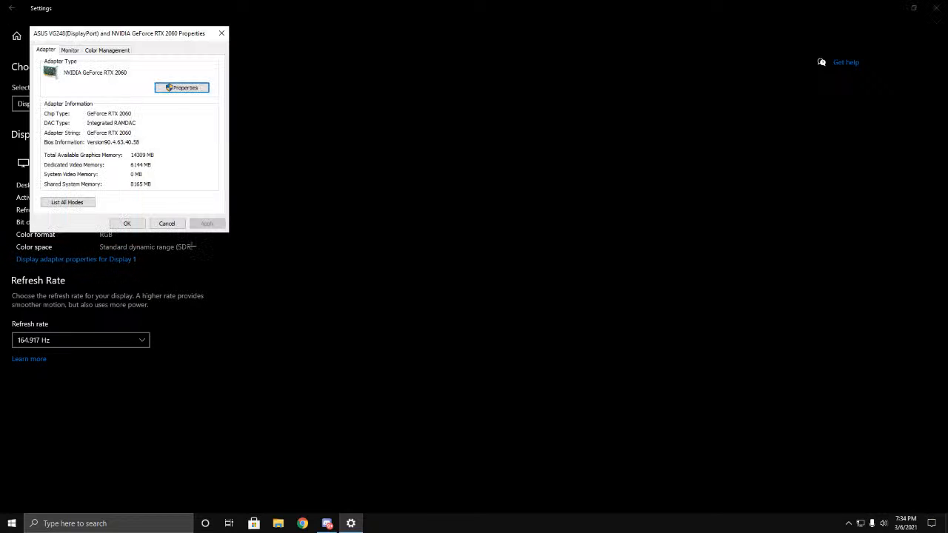
left_click(71, 50)
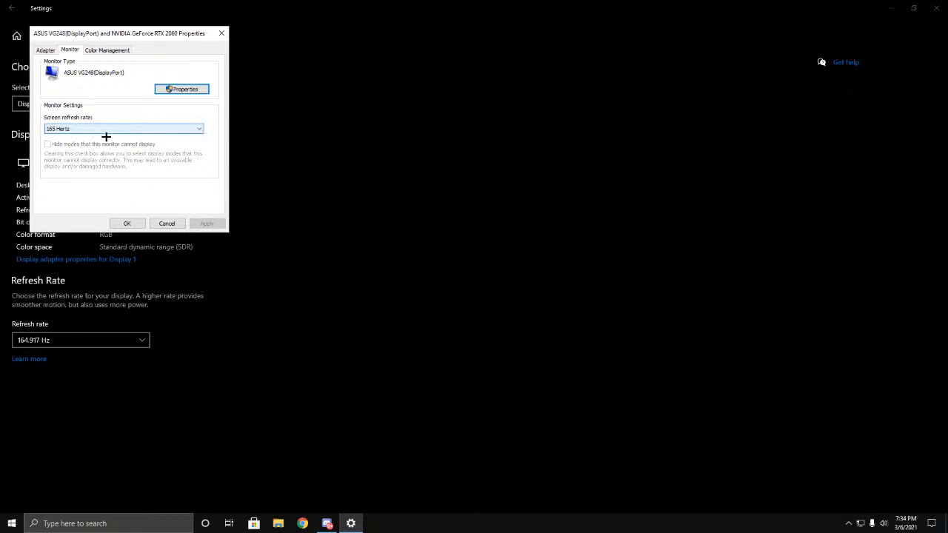
left_click(47, 51)
left_click(70, 51)
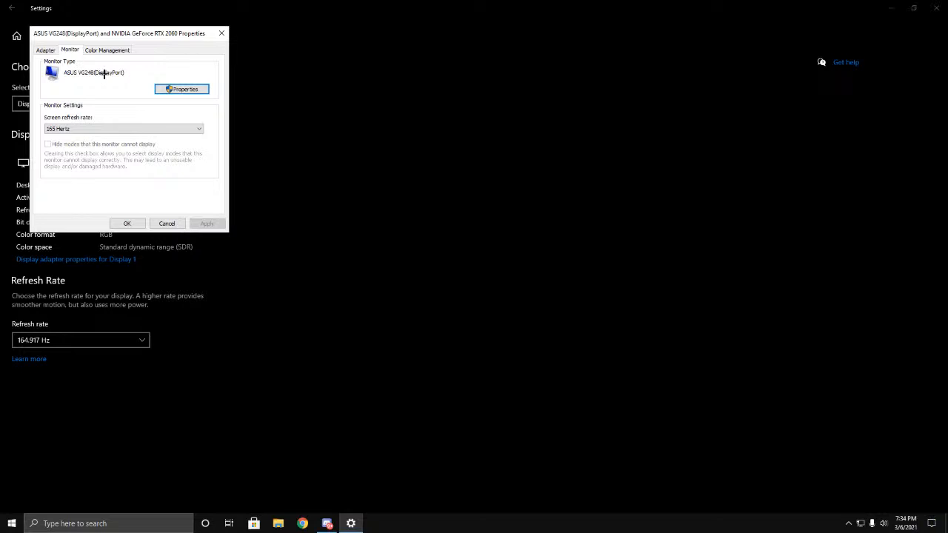
left_click(80, 130)
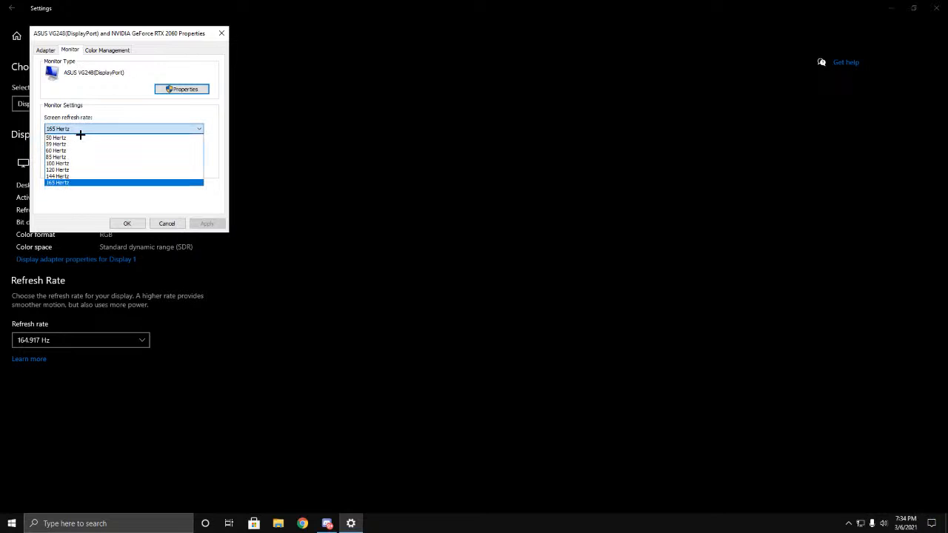
left_click(63, 191)
left_click(222, 33)
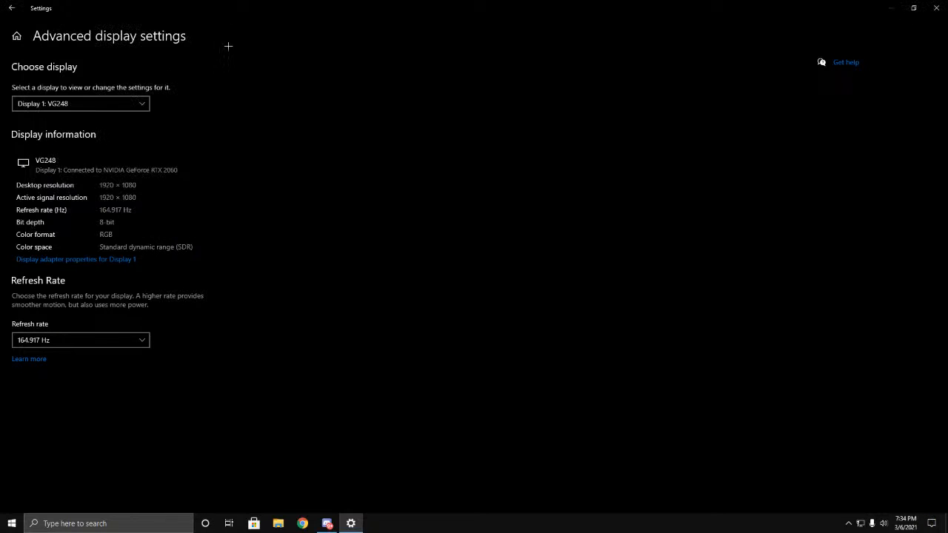
Step: Return to the Display settings and open the Graphics settings page
left_click(12, 7)
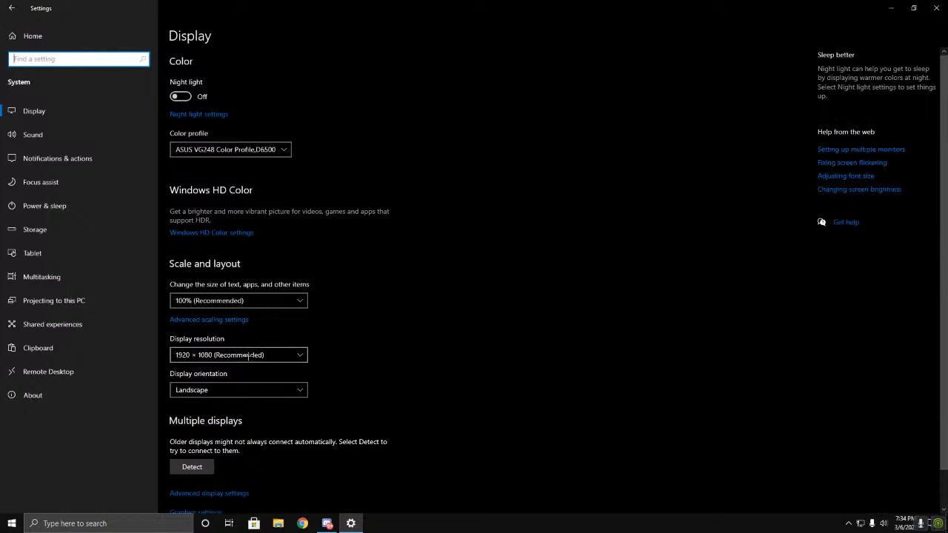
scroll(237, 400, "down", 1)
left_click(207, 471)
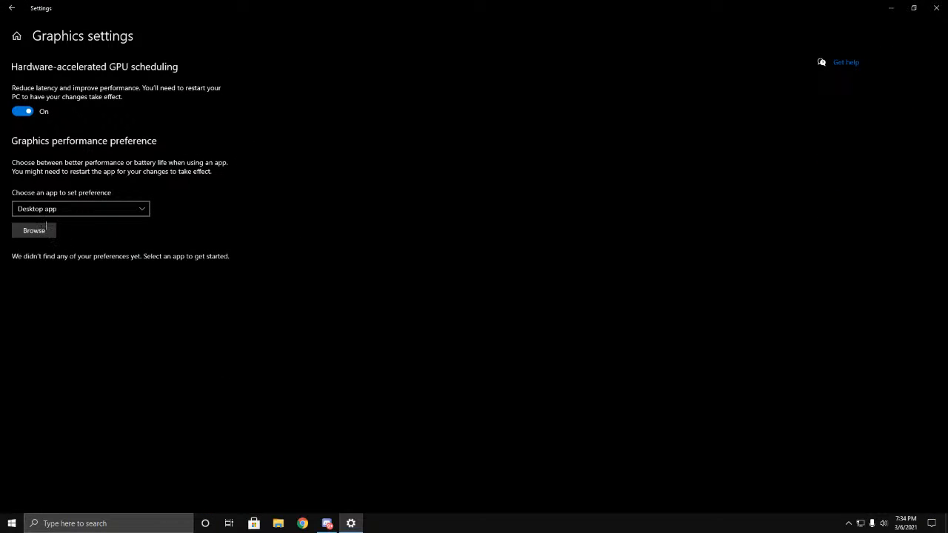
Step: Try browsing for the Fortnite executable in C:\Program Files\Epic Games\Fortnite\FortniteGame\Binaries\Win64
left_click(39, 231)
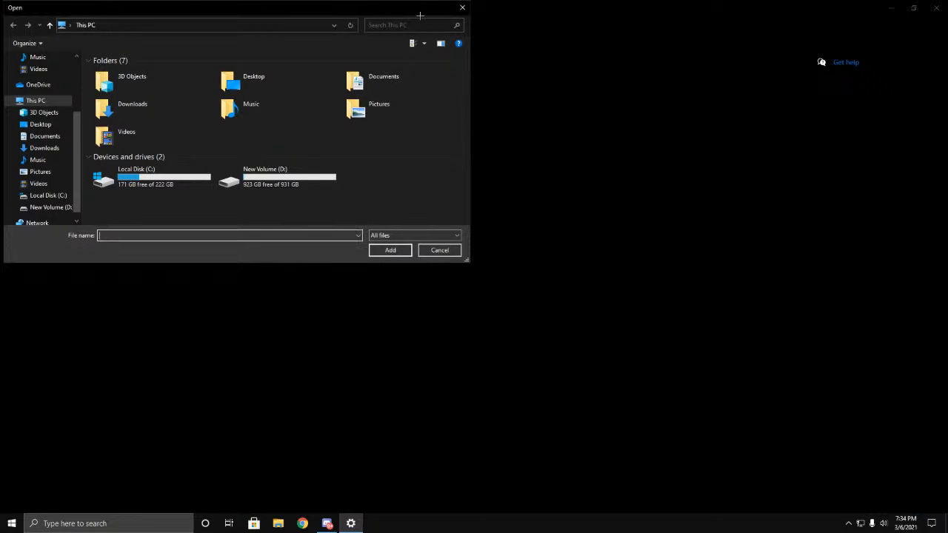
left_click(462, 7)
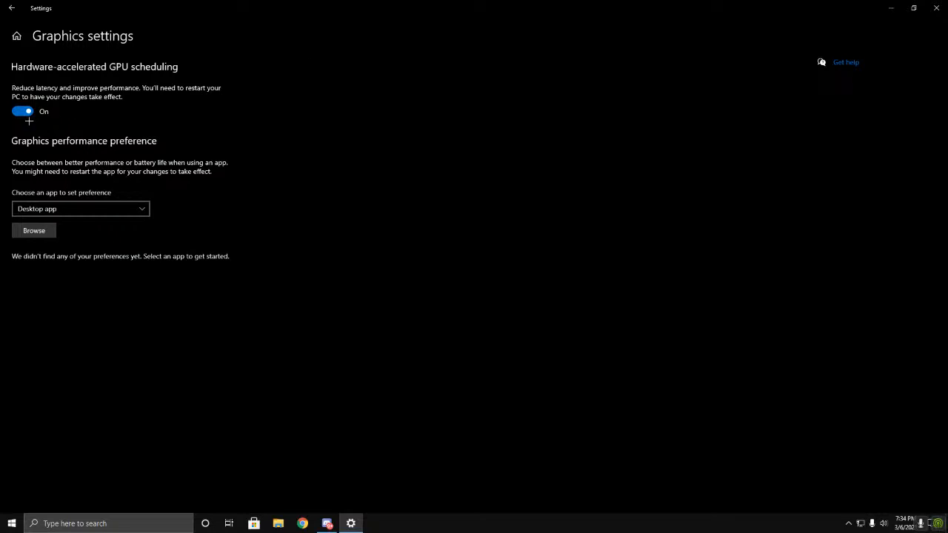
left_click(49, 231)
double_click(148, 178)
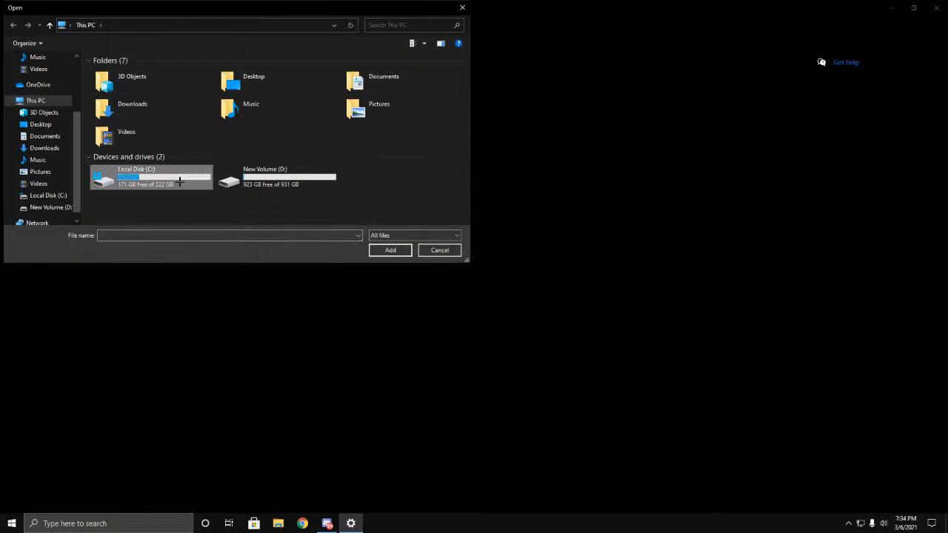
double_click(130, 103)
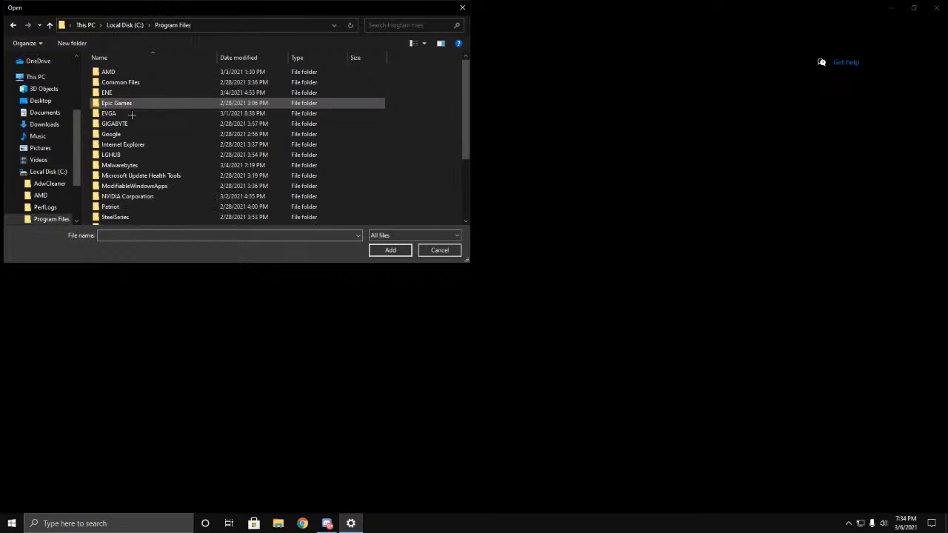
double_click(108, 105)
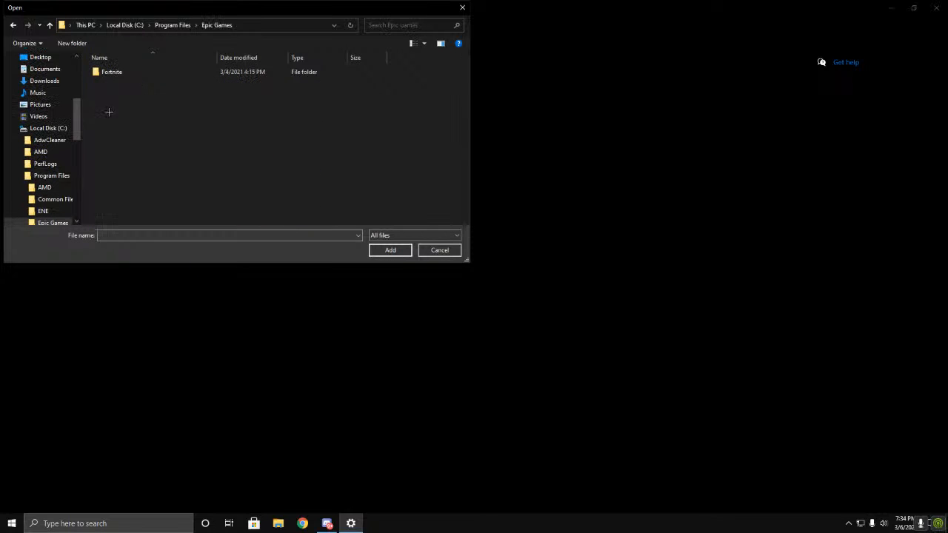
double_click(109, 73)
double_click(130, 93)
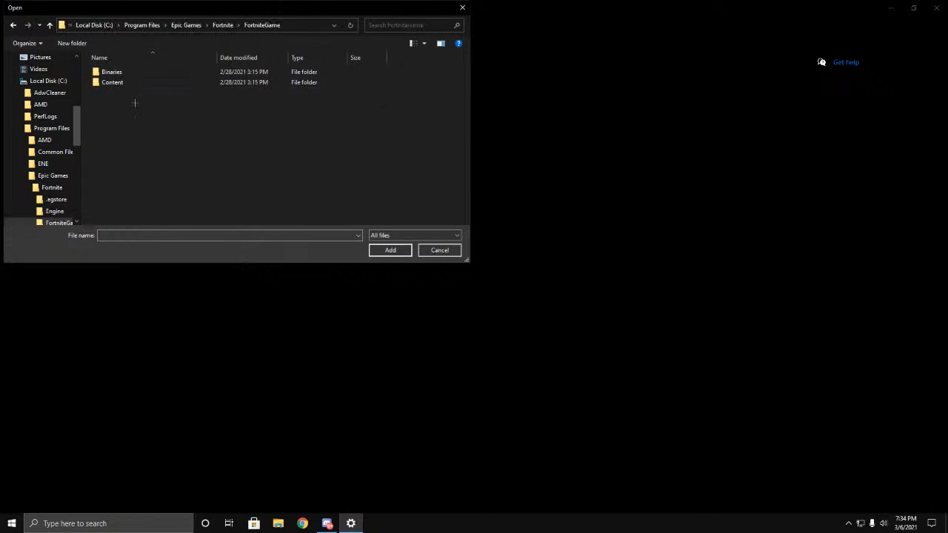
key("Return")
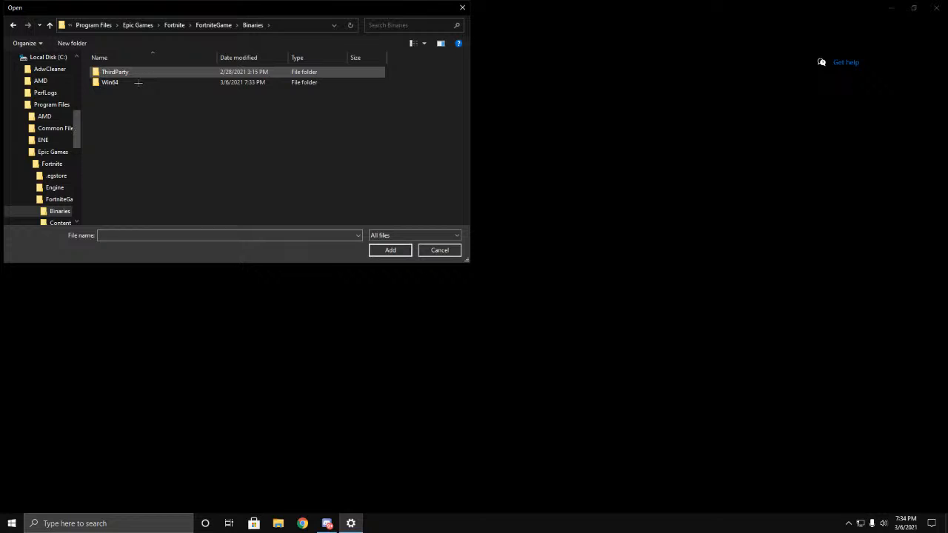
double_click(120, 83)
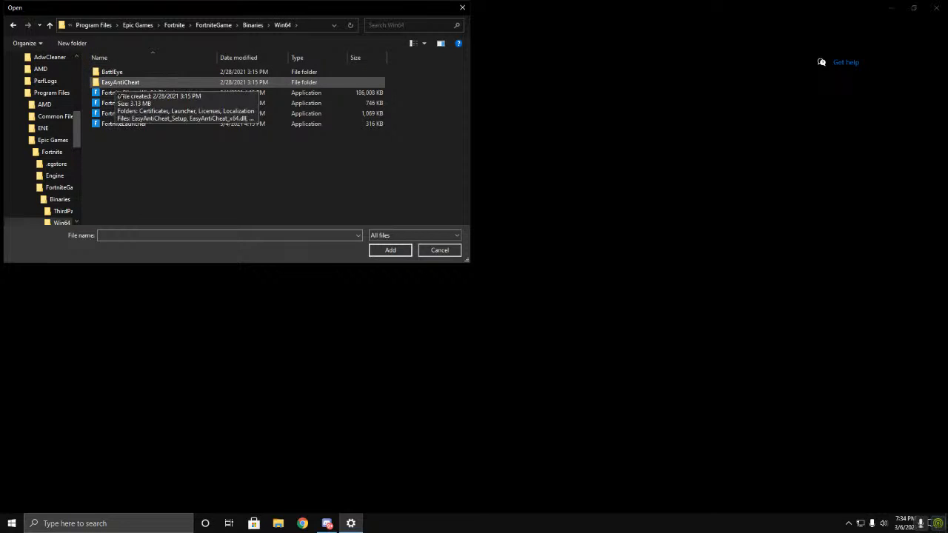
left_click(462, 7)
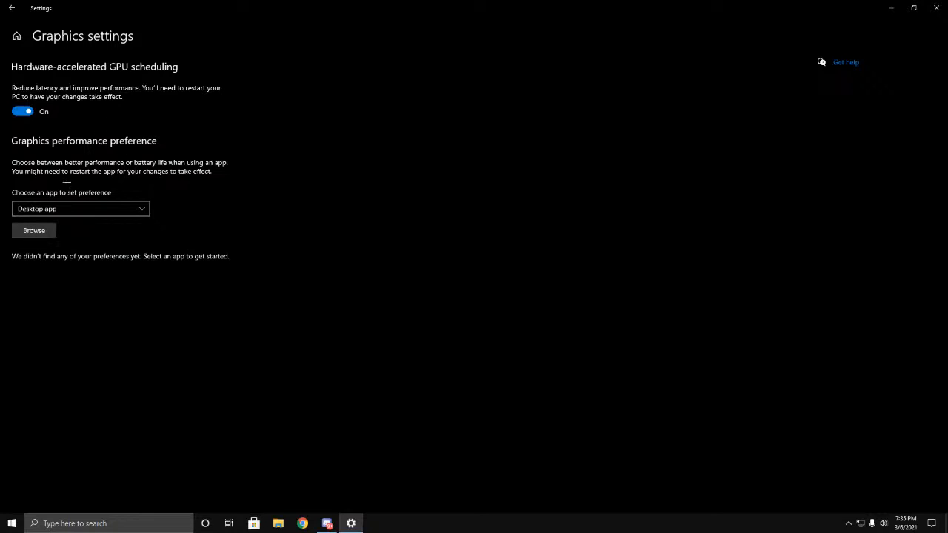
Step: Keep Desktop app as the app type, open the file browser for choosing an app, and look into New Volume (D:)
left_click(65, 211)
left_click(69, 214)
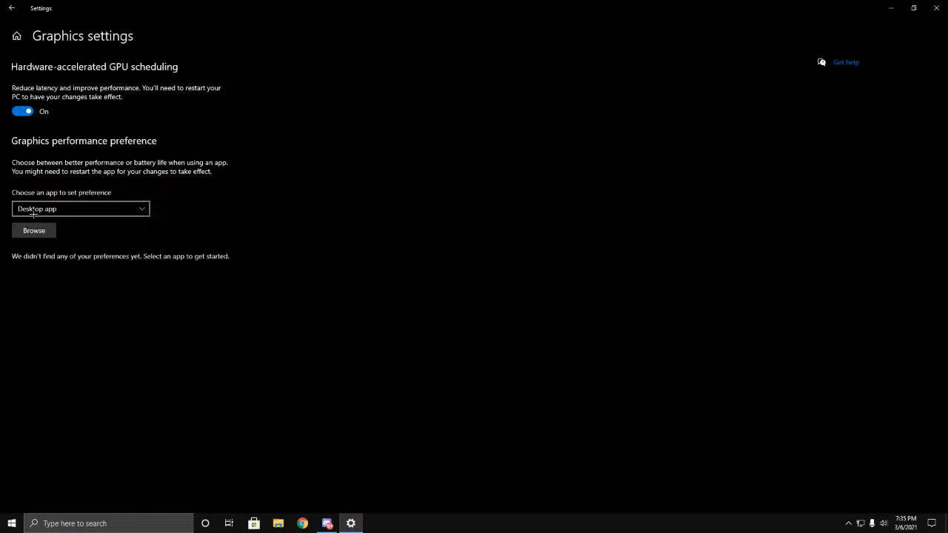
left_click(37, 231)
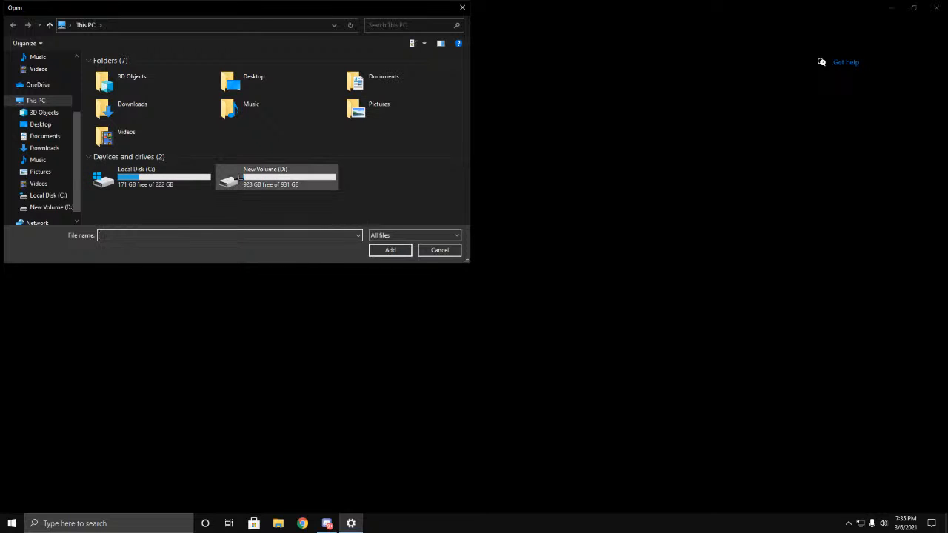
double_click(280, 181)
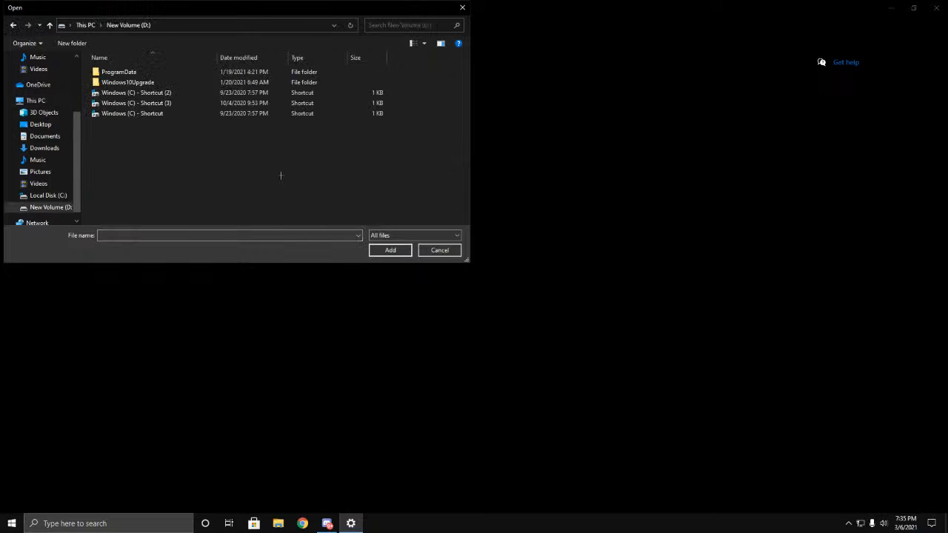
left_click(12, 24)
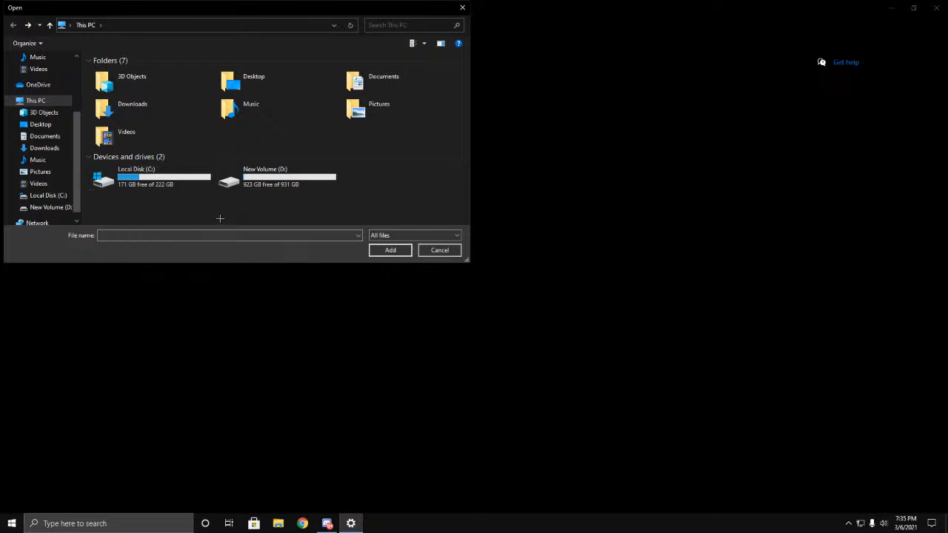
Step: Browse to the folder C:\Program Files\Epic Games\Fortnite\FortniteGame\Binaries\Win64
double_click(163, 185)
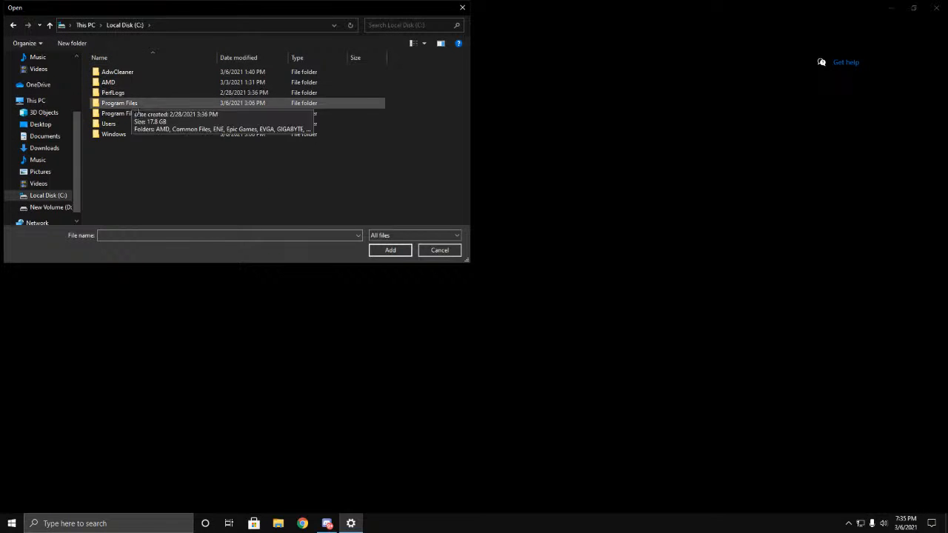
double_click(137, 104)
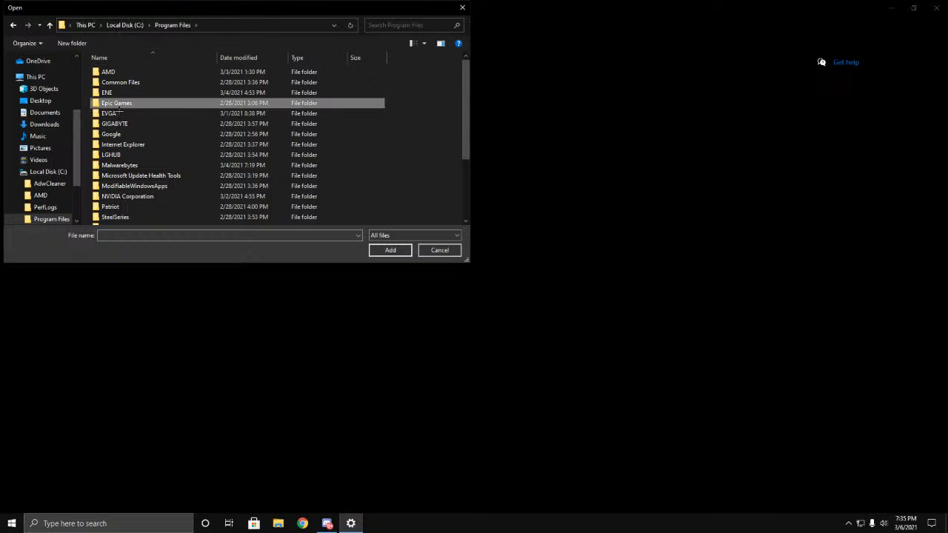
scroll(148, 146, "down", 3)
scroll(154, 147, "up", 3)
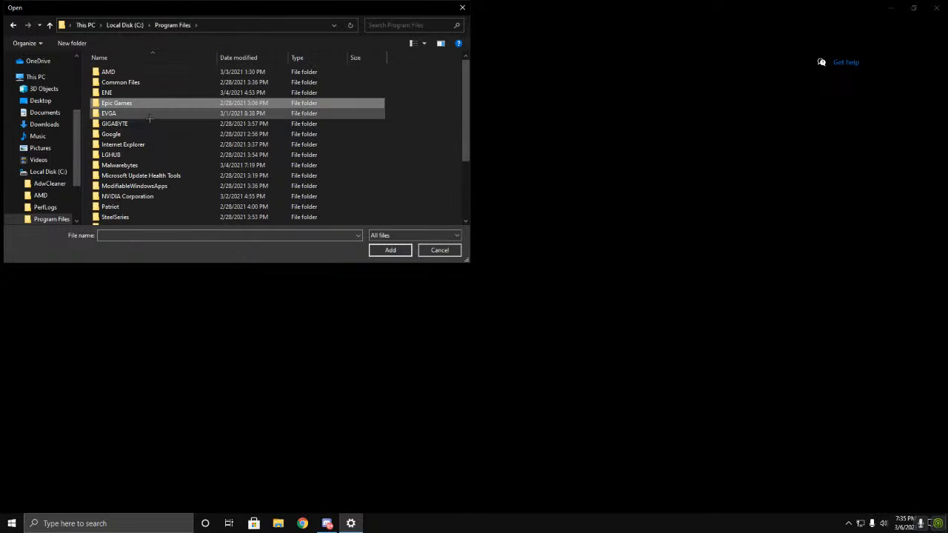
double_click(126, 110)
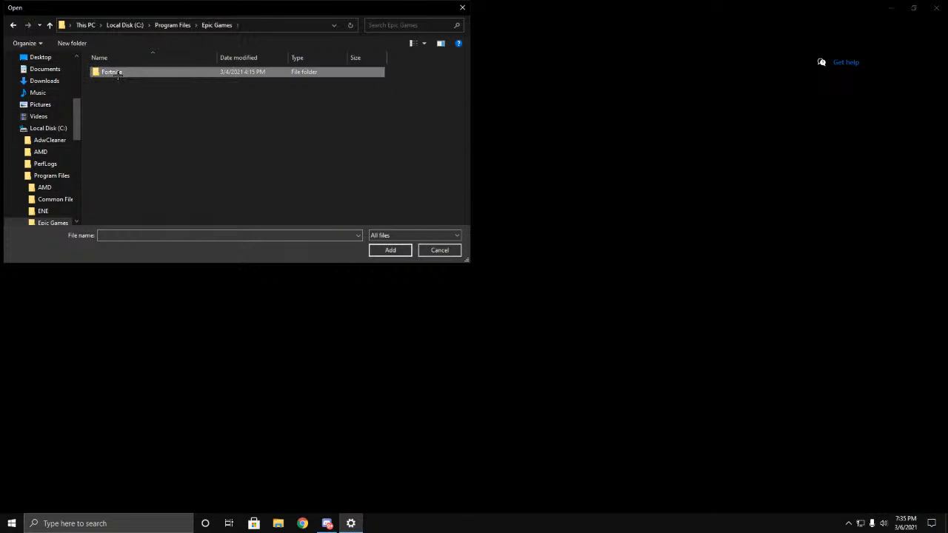
double_click(119, 72)
double_click(122, 93)
double_click(126, 71)
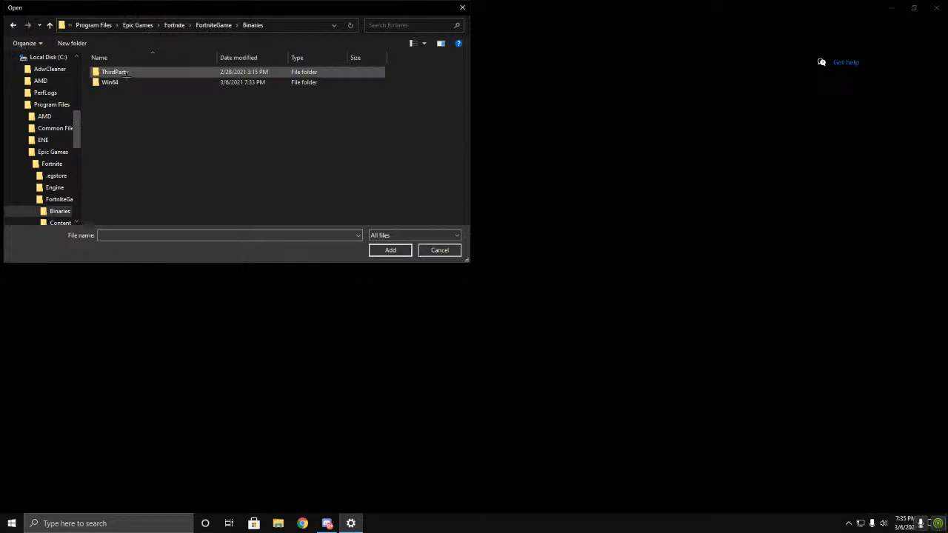
double_click(124, 82)
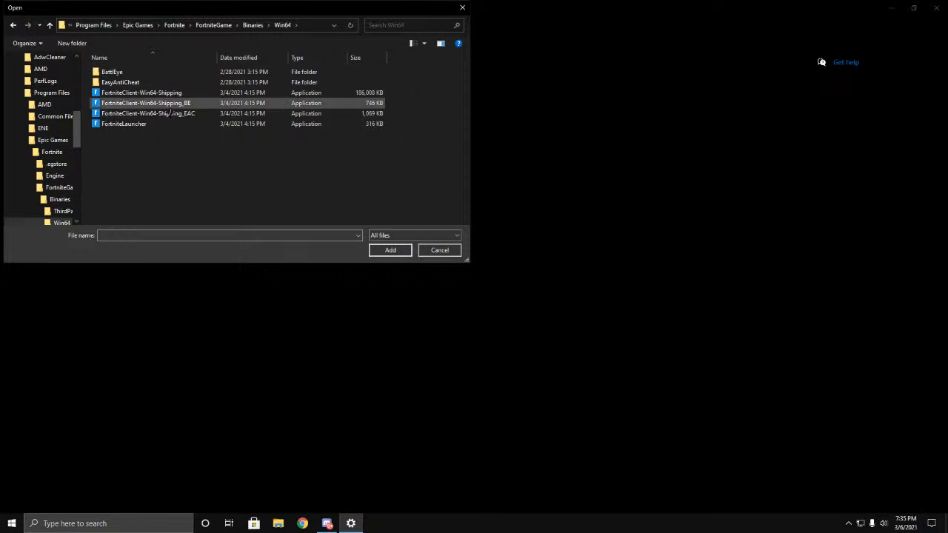
Step: Open the compatibility settings for all users in the properties of FortniteClient-Win64-Shipping
left_click(165, 96)
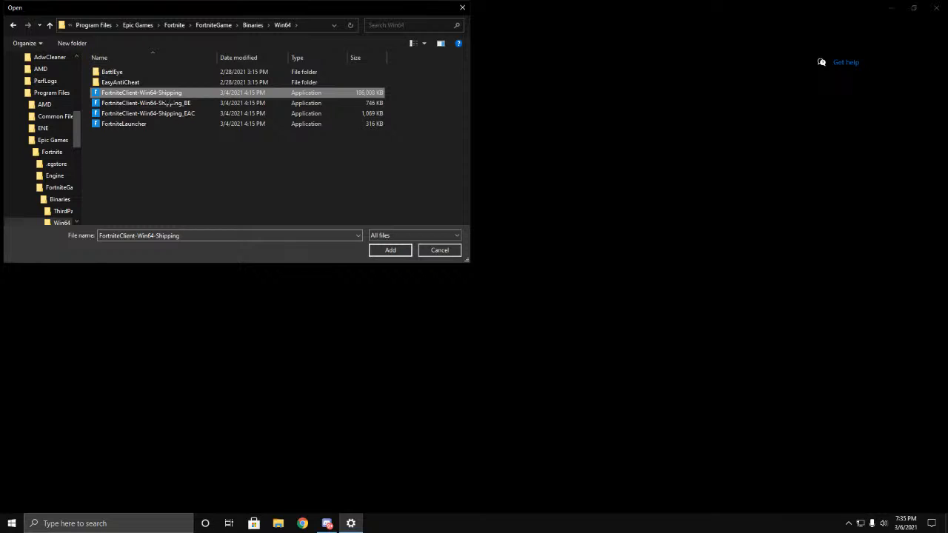
right_click(165, 96)
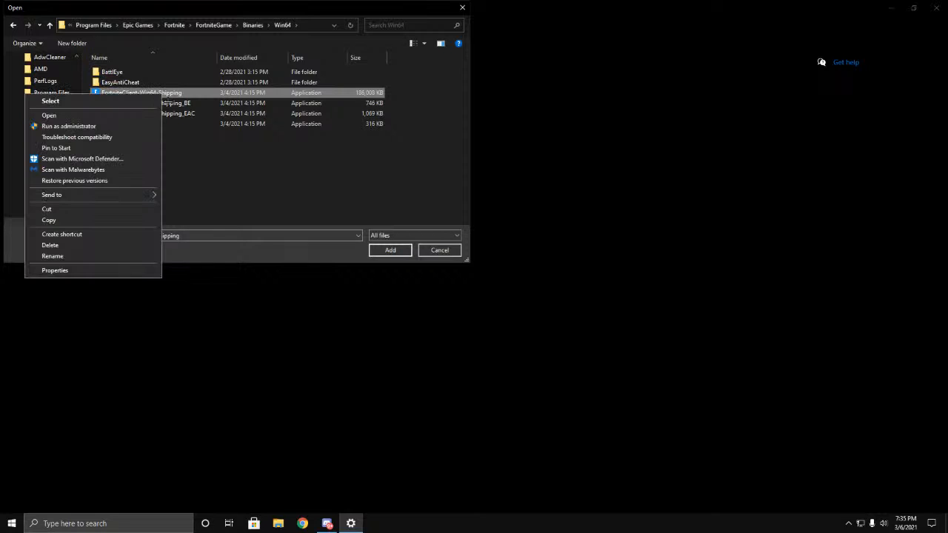
left_click(81, 269)
left_click(265, 127)
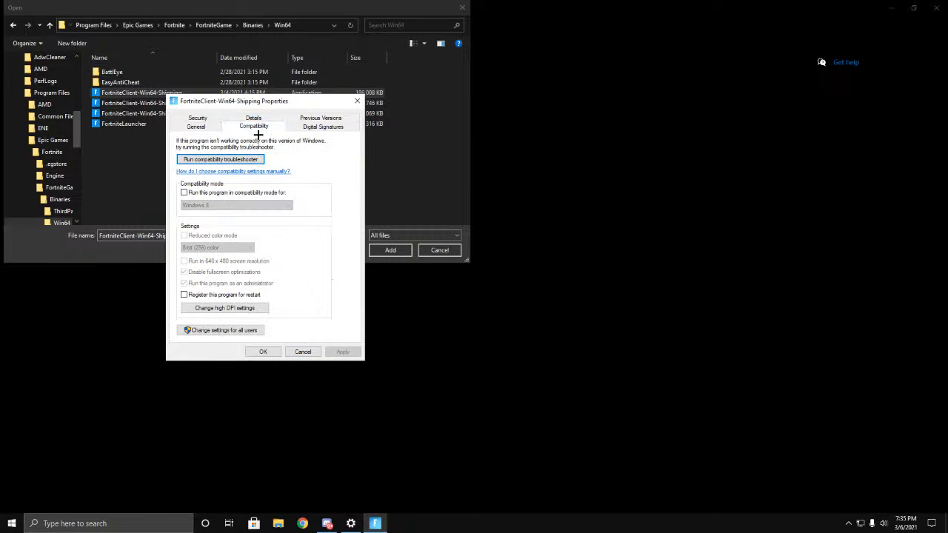
left_click(247, 339)
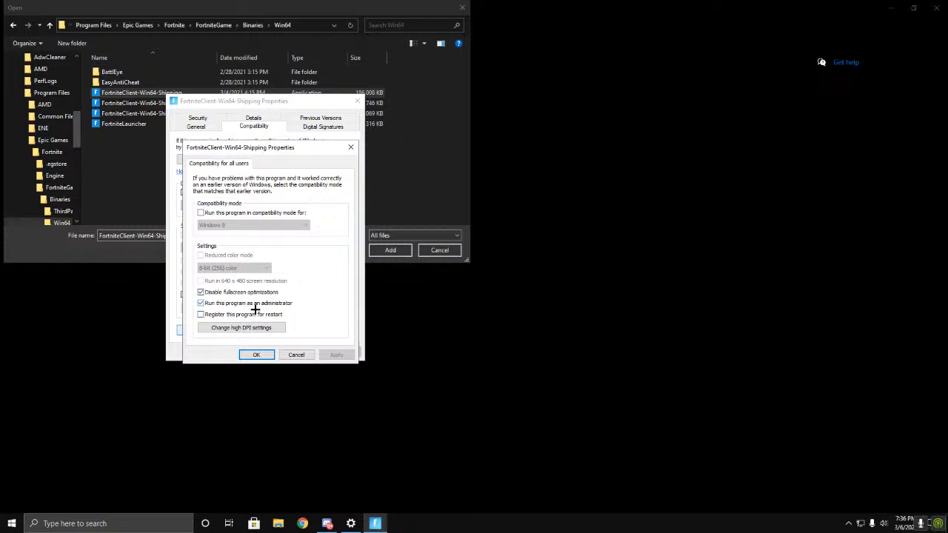
Step: Override the high DPI scaling behavior with scaling performed by Application, apply the compatibility settings for all users, and close the file's properties
left_click(253, 327)
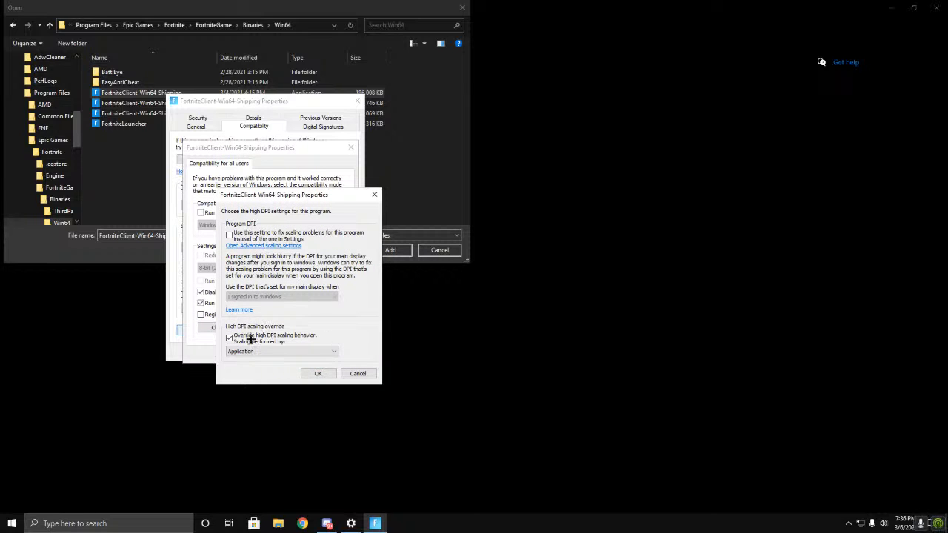
left_click(374, 195)
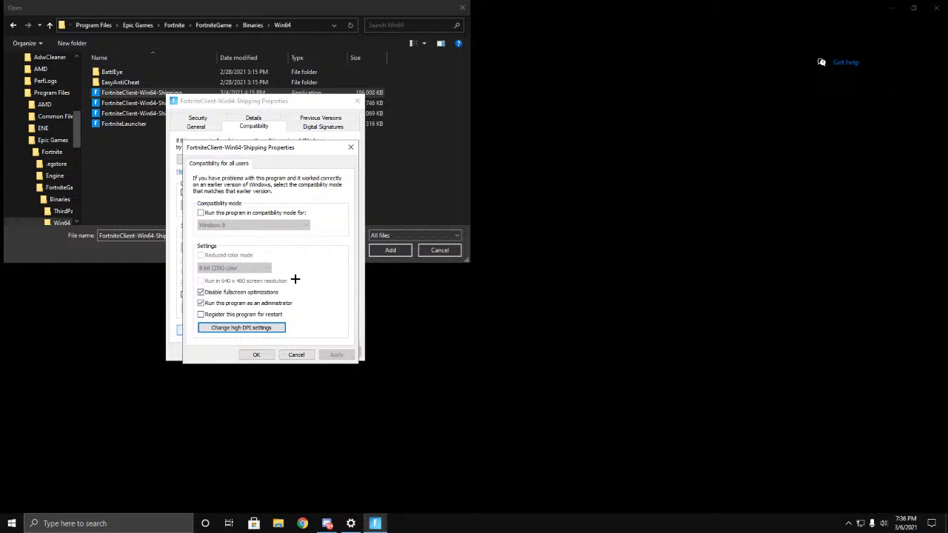
left_click(253, 330)
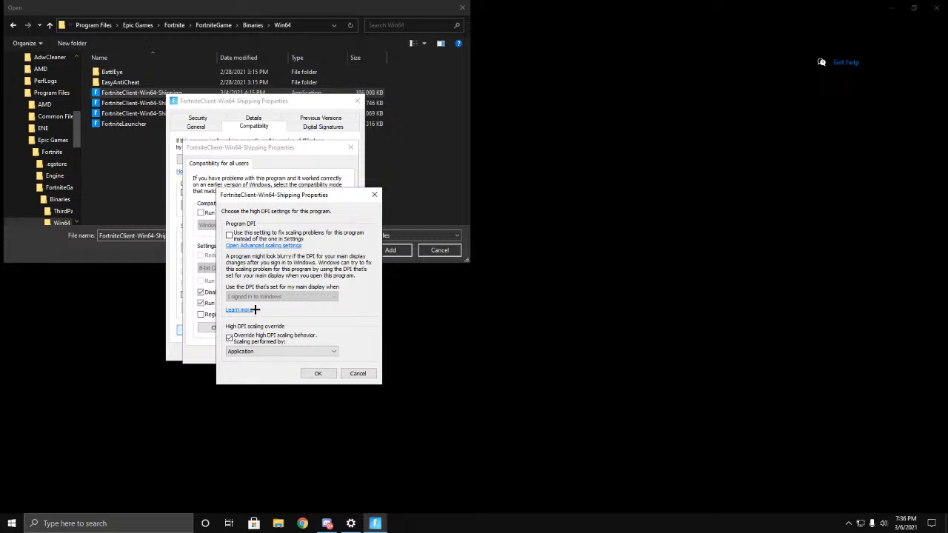
left_click(239, 345)
left_click(239, 342)
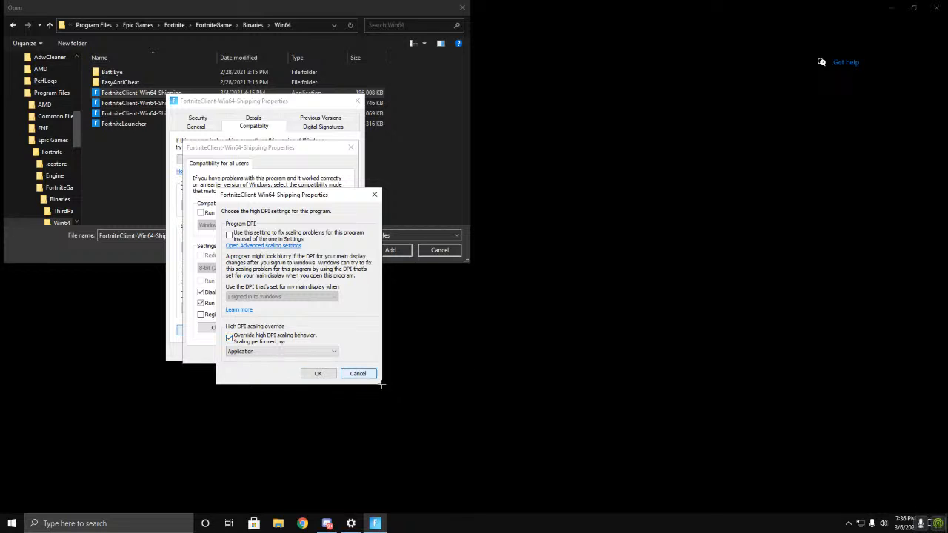
left_click(330, 376)
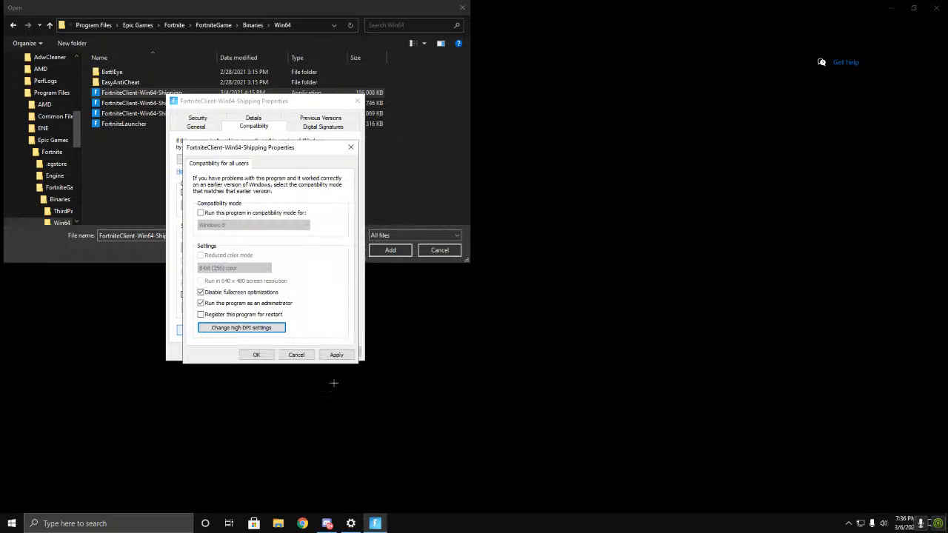
left_click(335, 354)
left_click(256, 354)
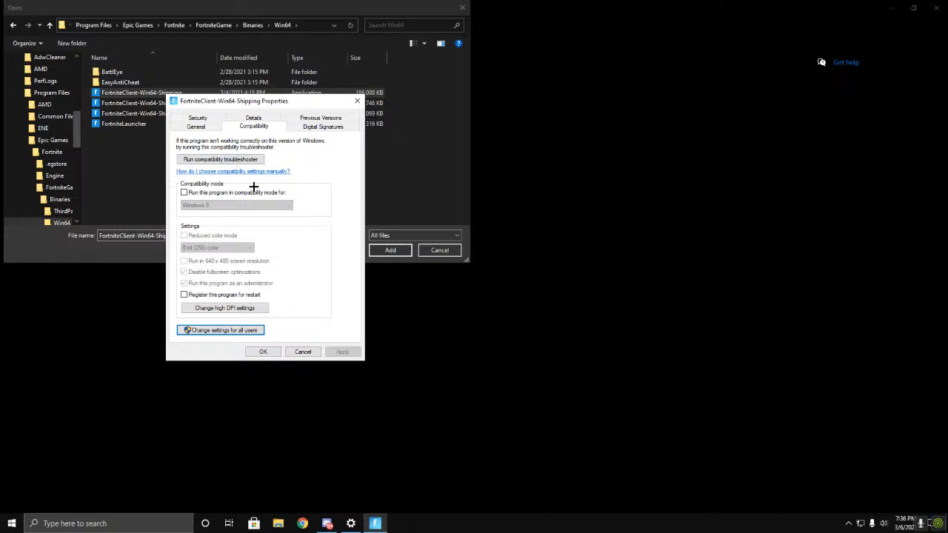
left_click(262, 351)
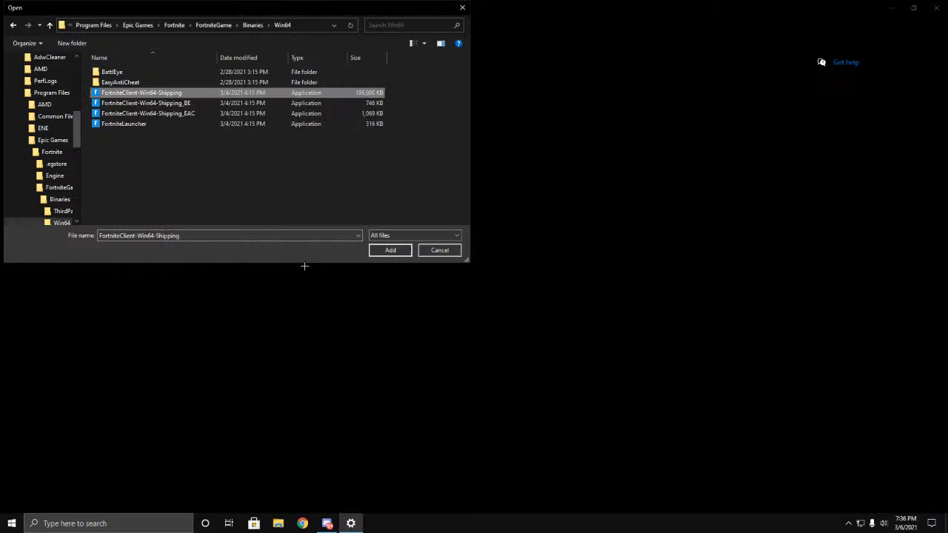
Step: Add FortniteClient-Win64-Shipping to the graphics performance list and save its preference as High performance
left_click(168, 96)
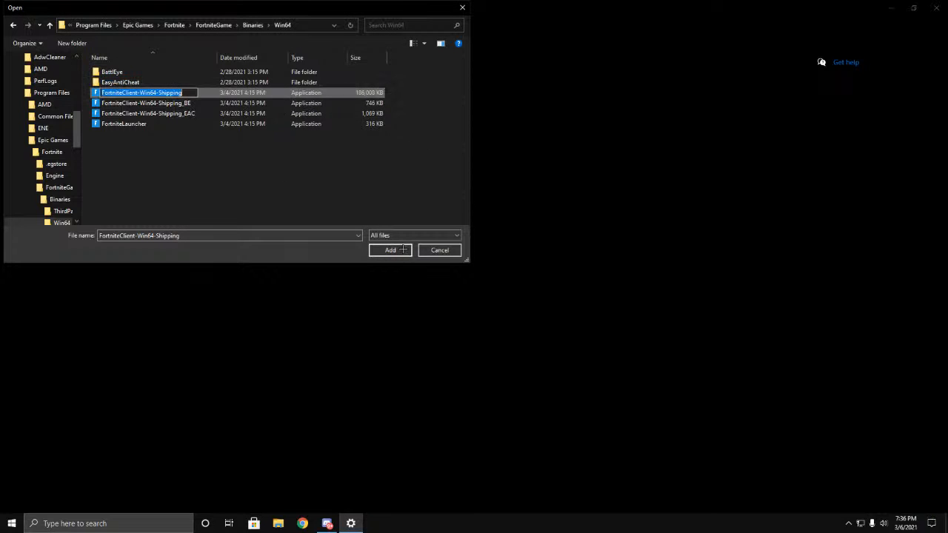
left_click(223, 100)
left_click(390, 250)
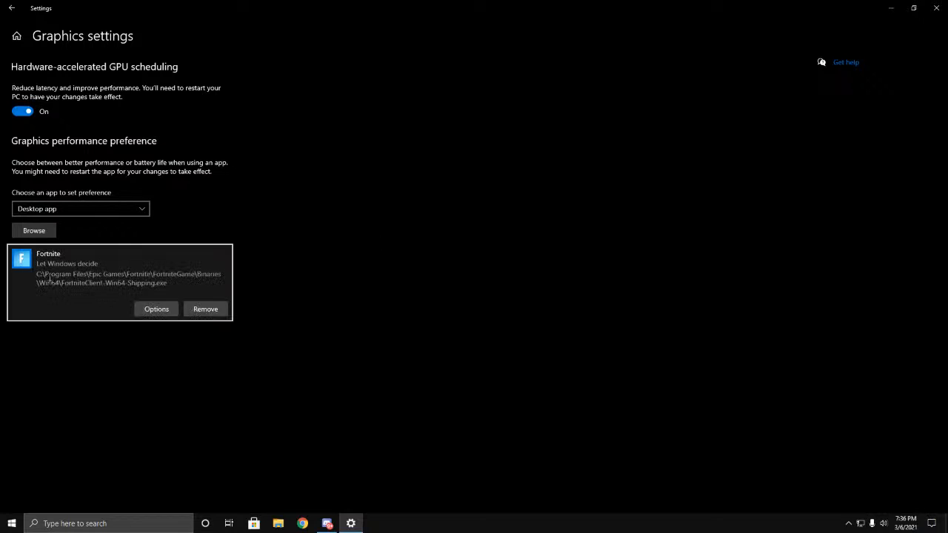
left_click(159, 310)
left_click(390, 279)
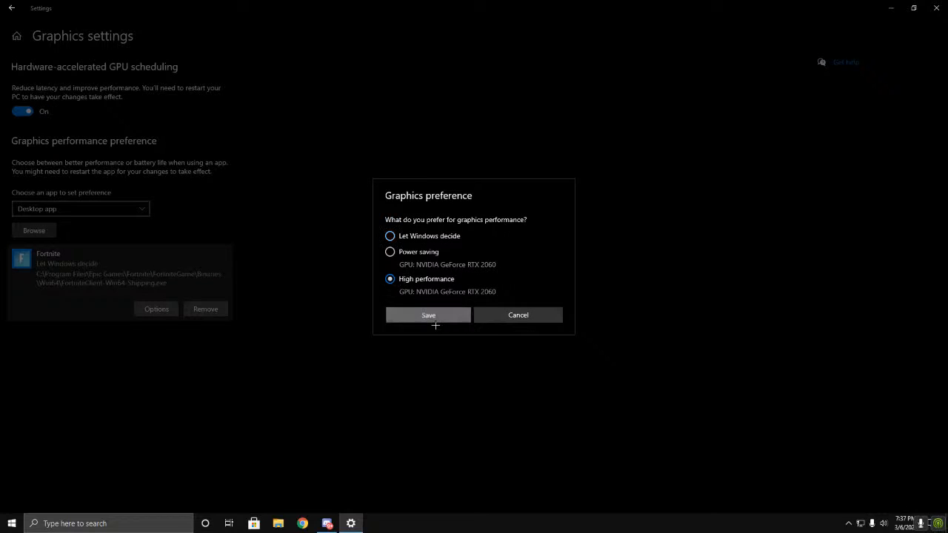
left_click(428, 314)
Step: Add FortniteClient-Win64-Shipping_BE to the graphics performance list and save its preference as High performance
left_click(34, 230)
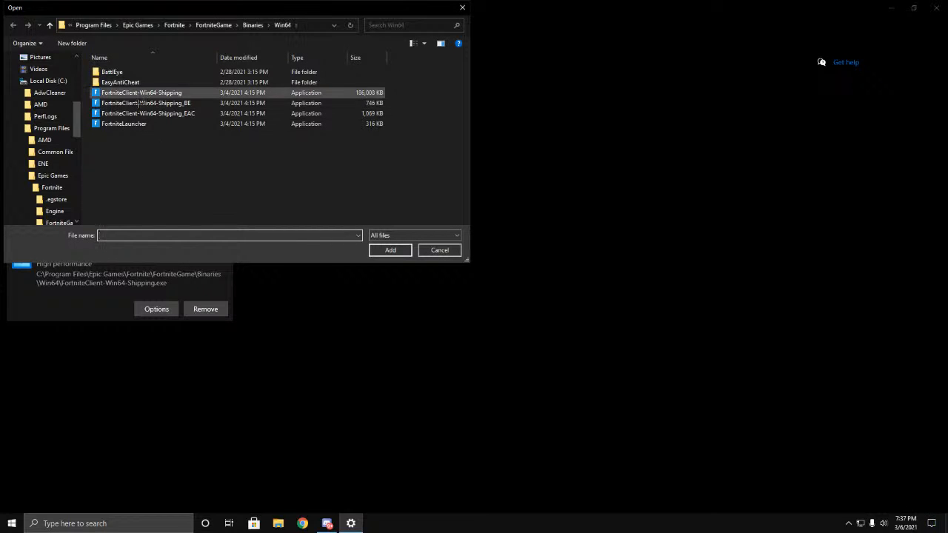
left_click(148, 103)
left_click(390, 250)
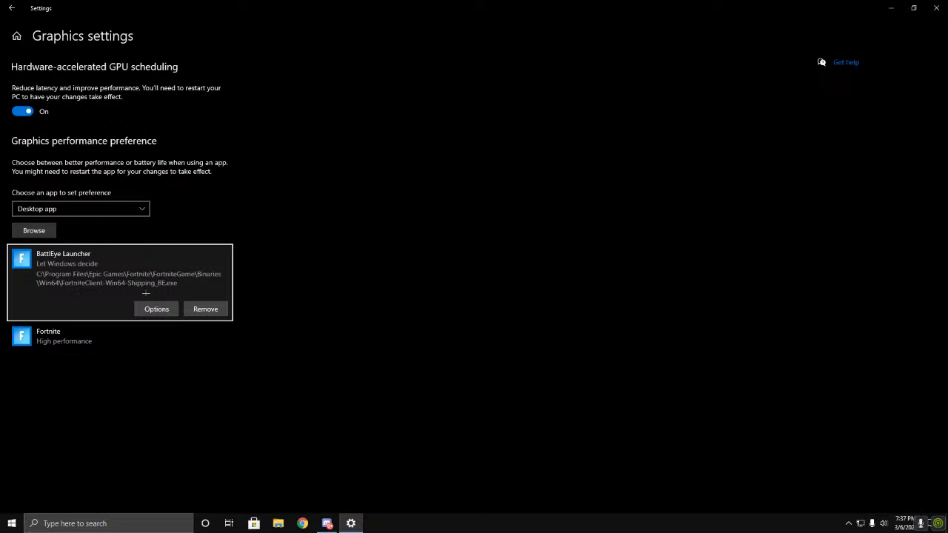
left_click(151, 308)
left_click(390, 279)
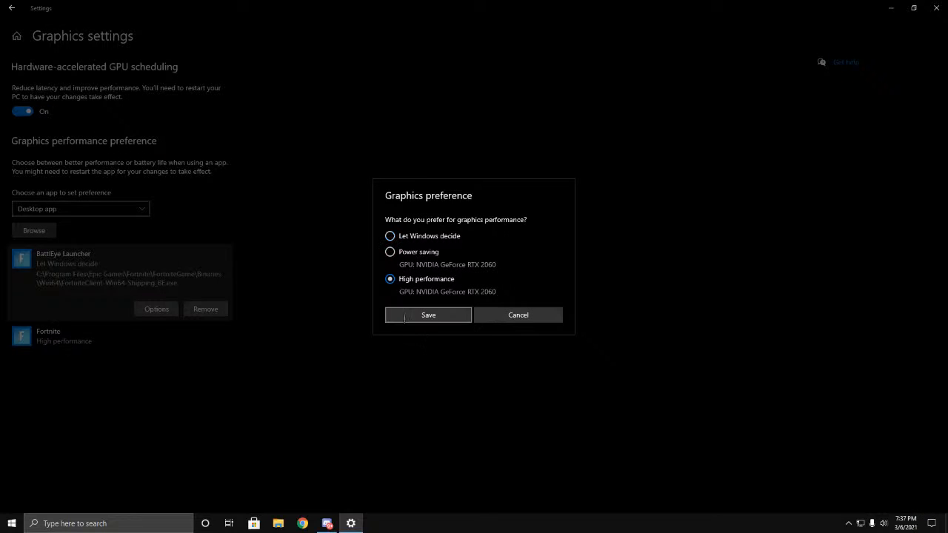
left_click(404, 317)
Step: Add FortniteClient-Win64-Shipping_EAC to the graphics performance list and save its preference as High performance
left_click(37, 229)
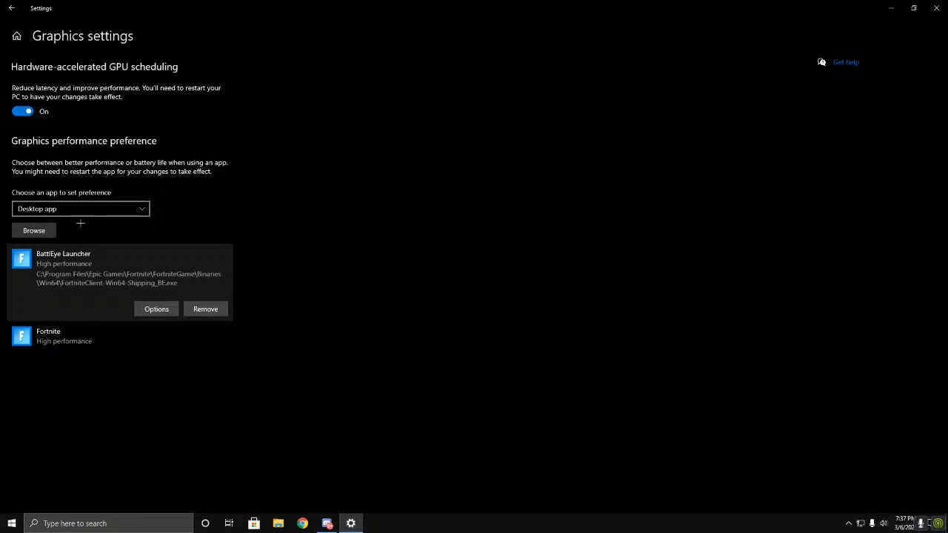
left_click(148, 113)
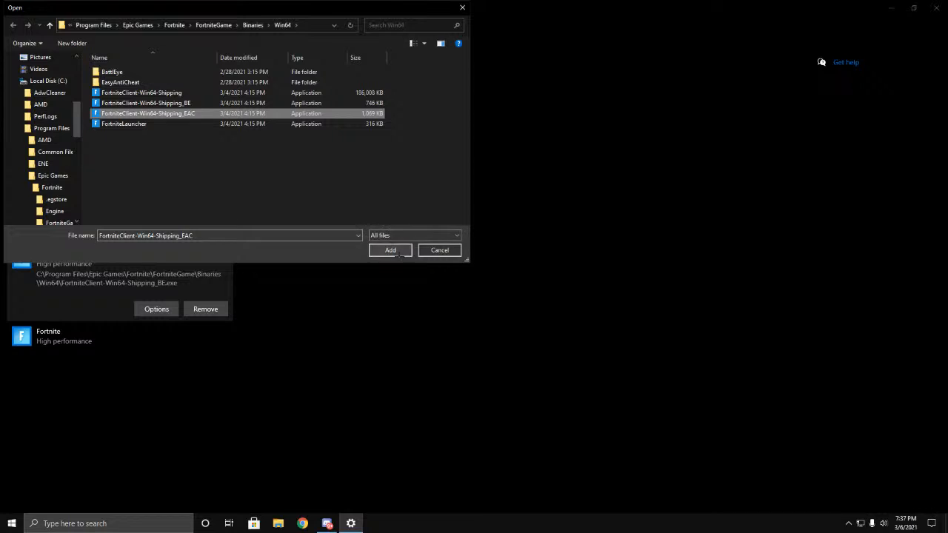
left_click(390, 249)
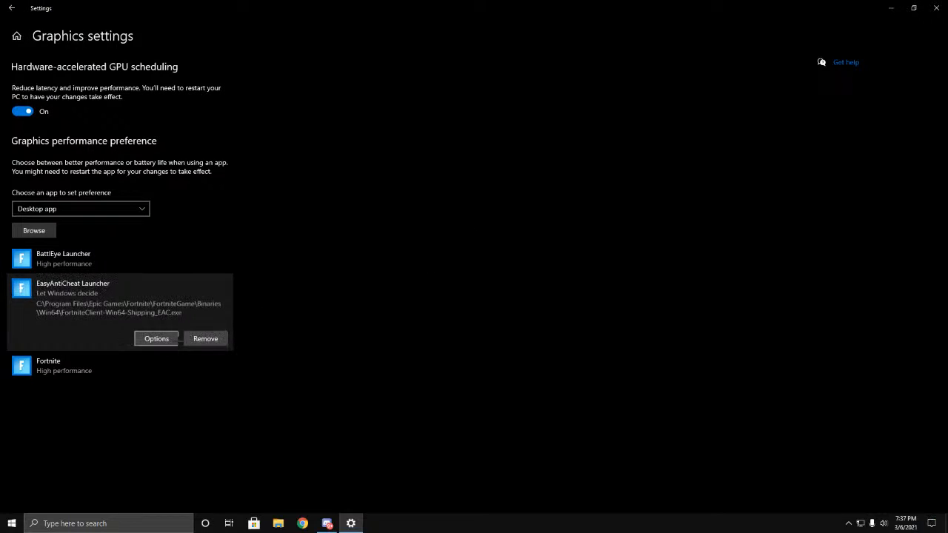
left_click(155, 338)
left_click(388, 278)
left_click(406, 317)
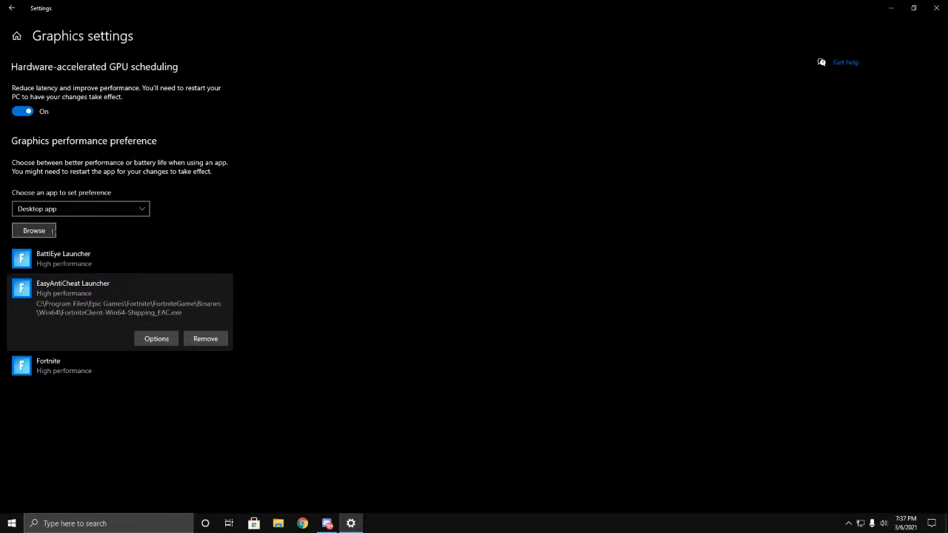
Step: Add FortniteLauncher to the graphics performance list with the High performance preference and return to the Display settings
left_click(34, 230)
left_click(124, 124)
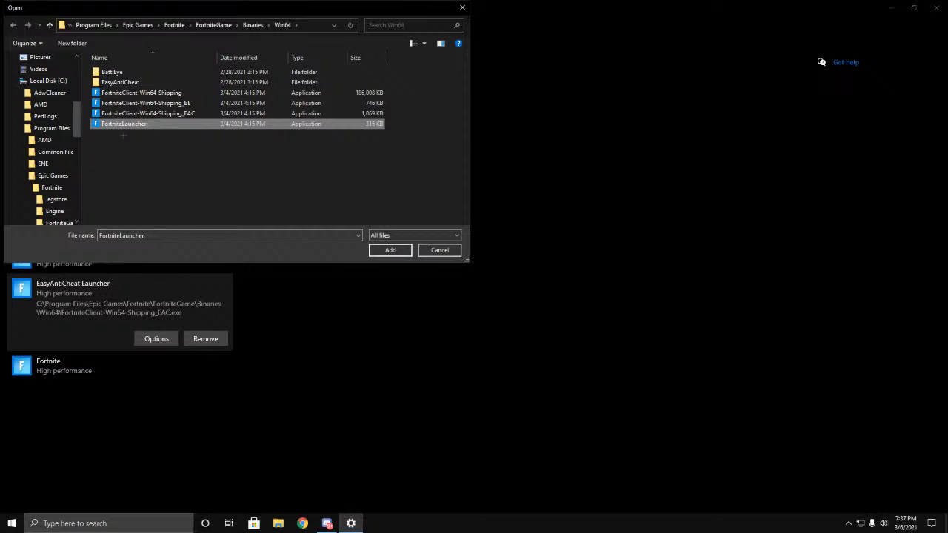
left_click(390, 249)
left_click(166, 399)
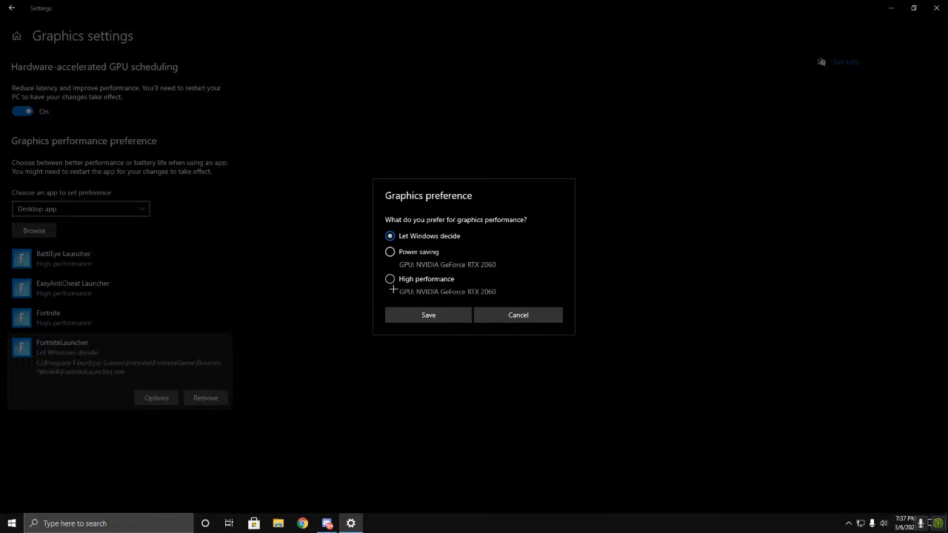
left_click(390, 279)
left_click(427, 316)
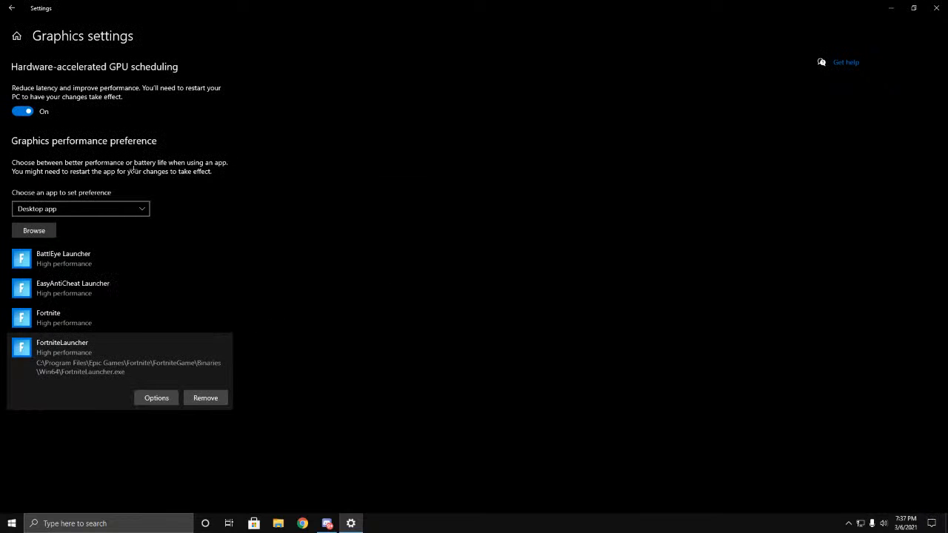
left_click(11, 9)
scroll(259, 252, "down", 1)
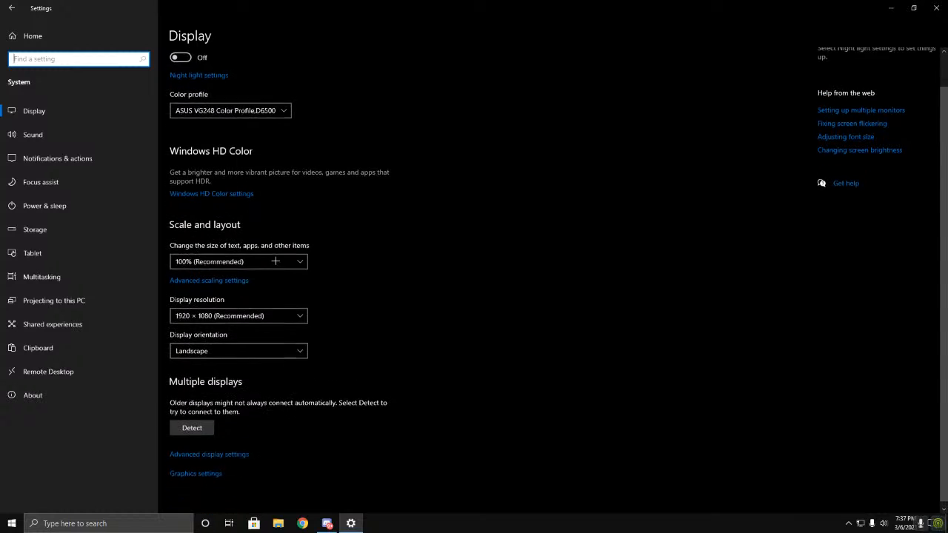
Step: Set the default format of the Logitech G432 headset speakers to 16 bit, 48000 Hz (DVD Quality) in their advanced sound properties
left_click(33, 134)
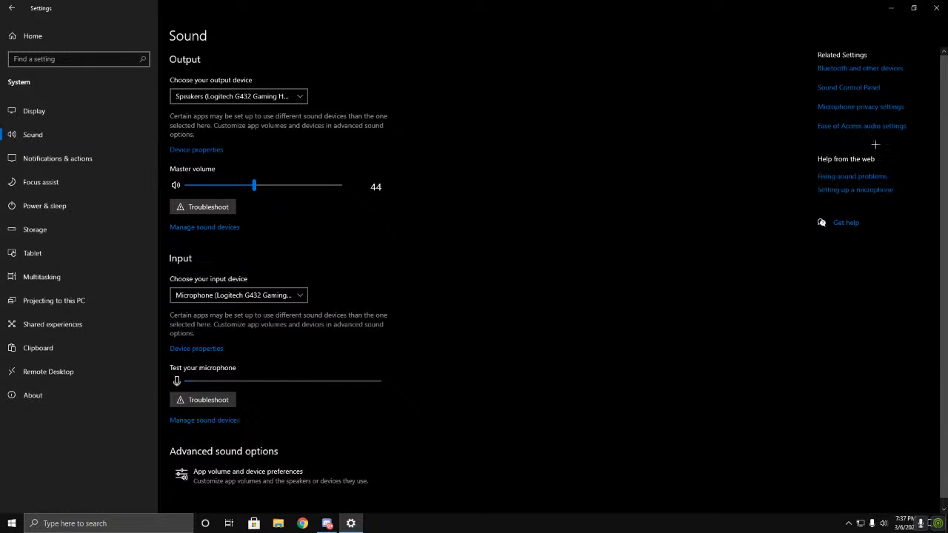
left_click(866, 88)
left_click(123, 103)
double_click(124, 108)
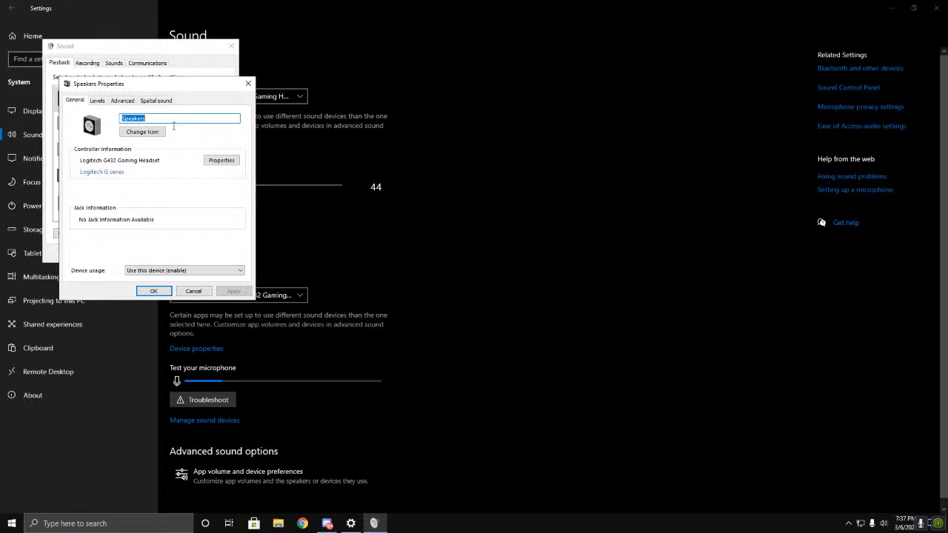
left_click(123, 101)
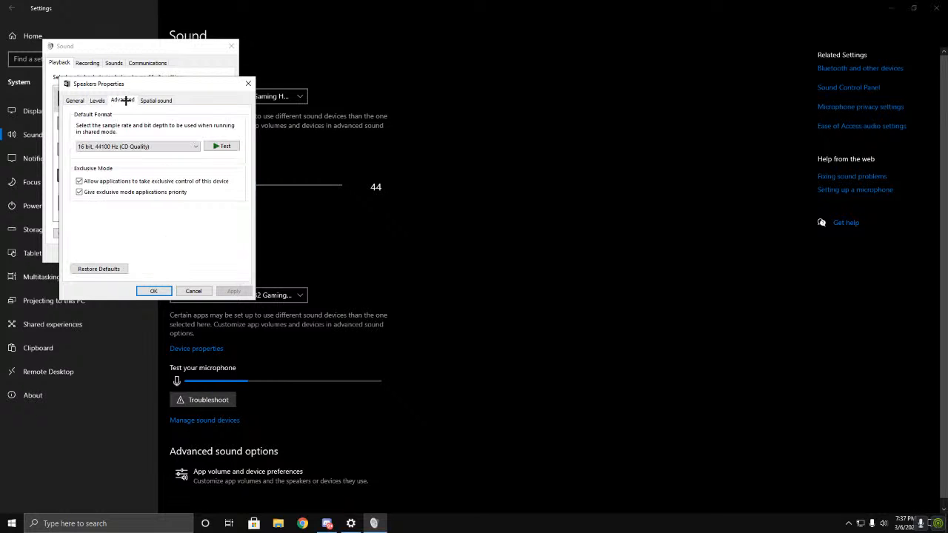
left_click(111, 149)
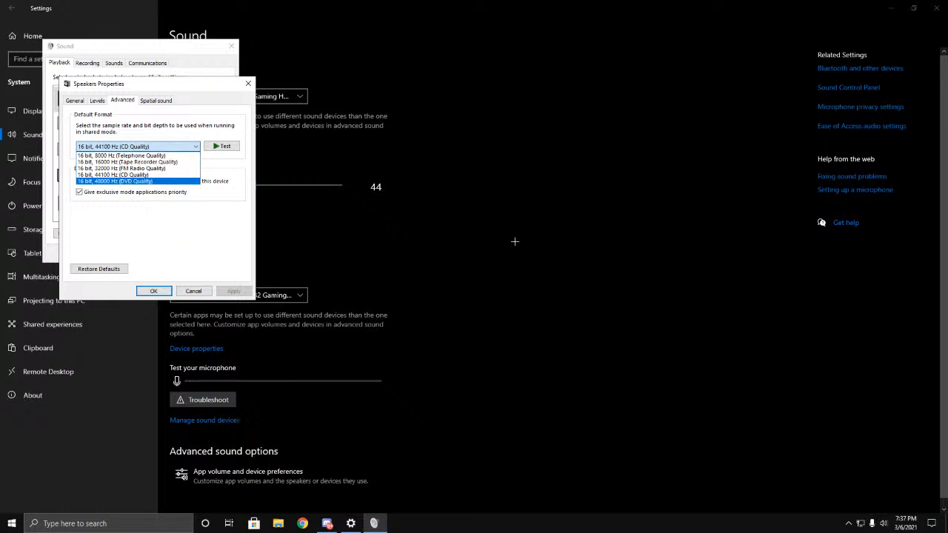
left_click(105, 182)
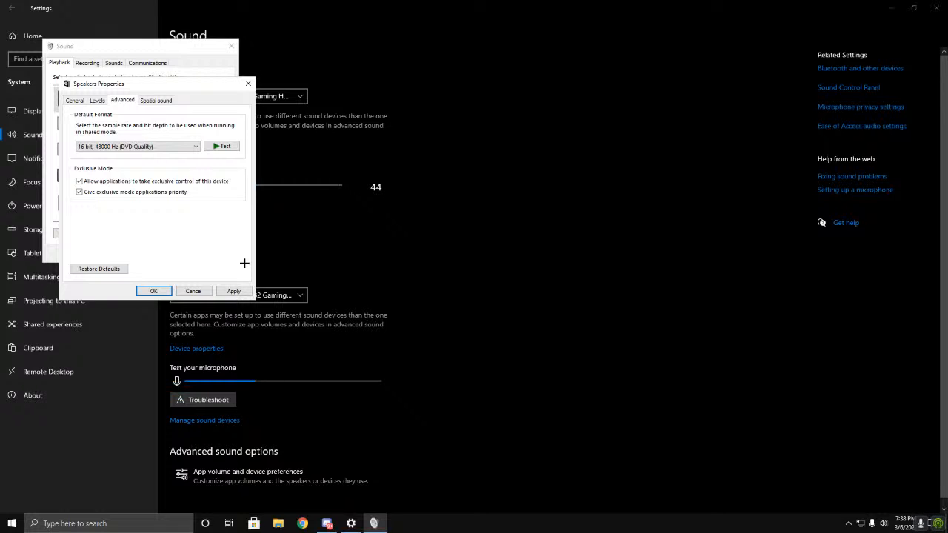
Step: Review the available sample rate and bit depth formats for the speakers, keeping 16 bit, 48000 Hz (DVD Quality) selected
left_click(154, 147)
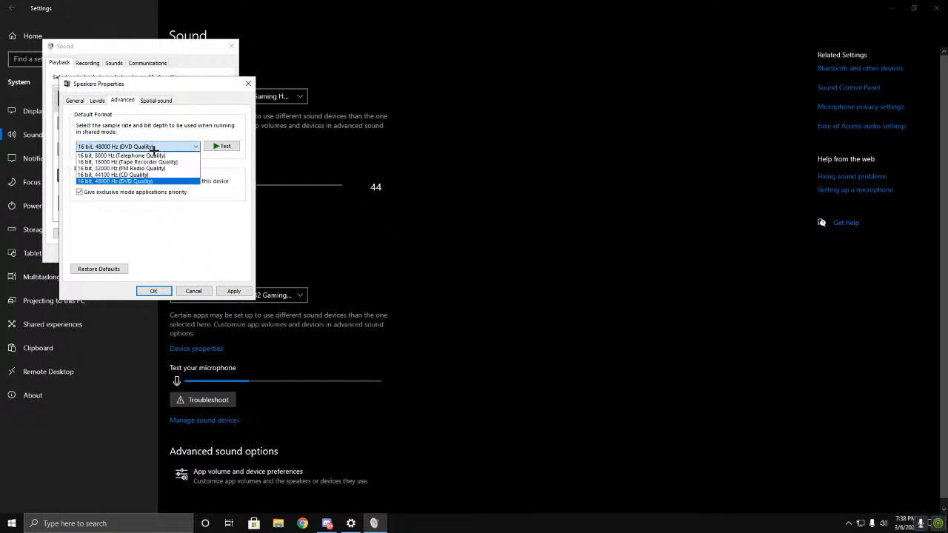
left_click(137, 105)
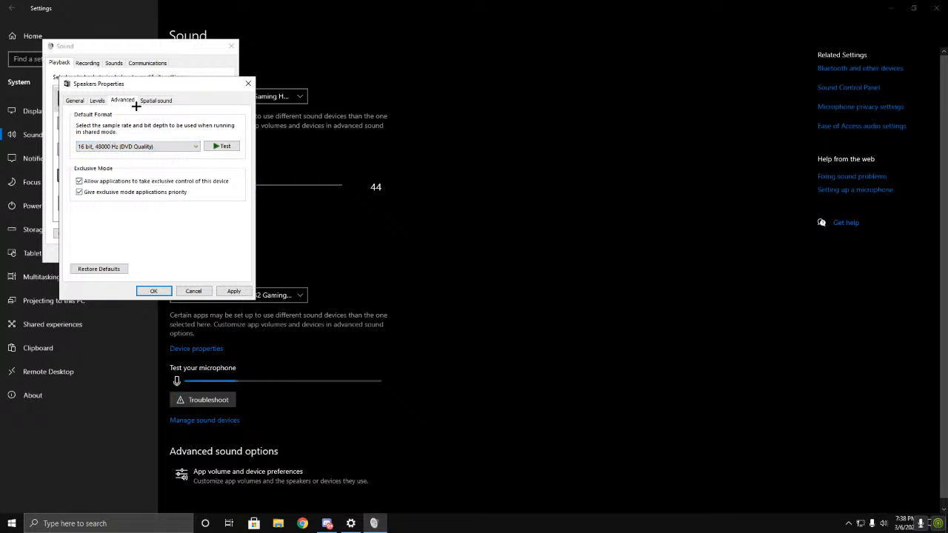
left_click(118, 146)
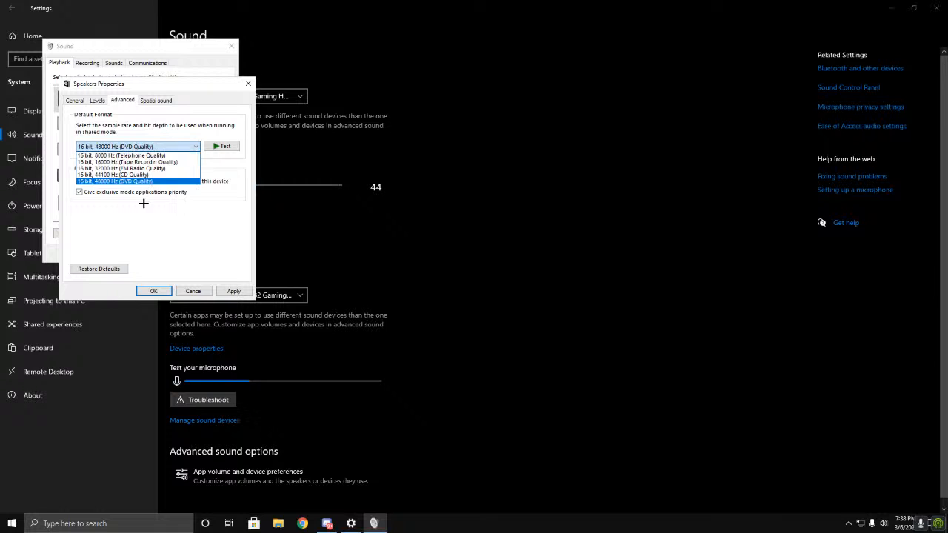
left_click(130, 181)
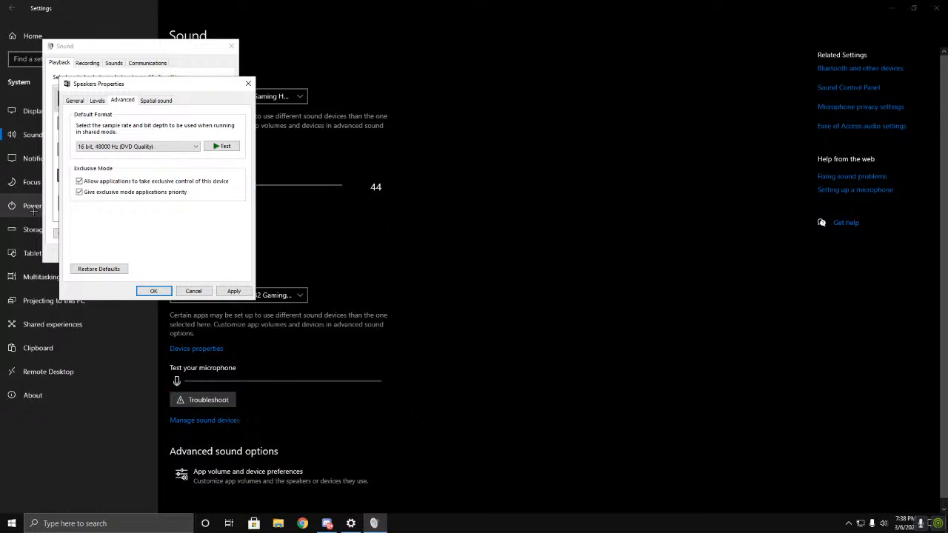
left_click(138, 147)
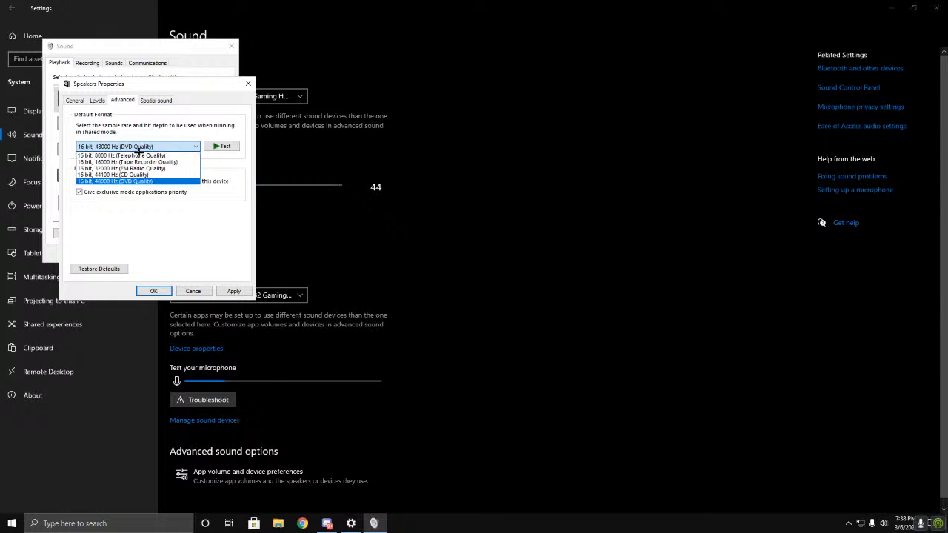
left_click(137, 149)
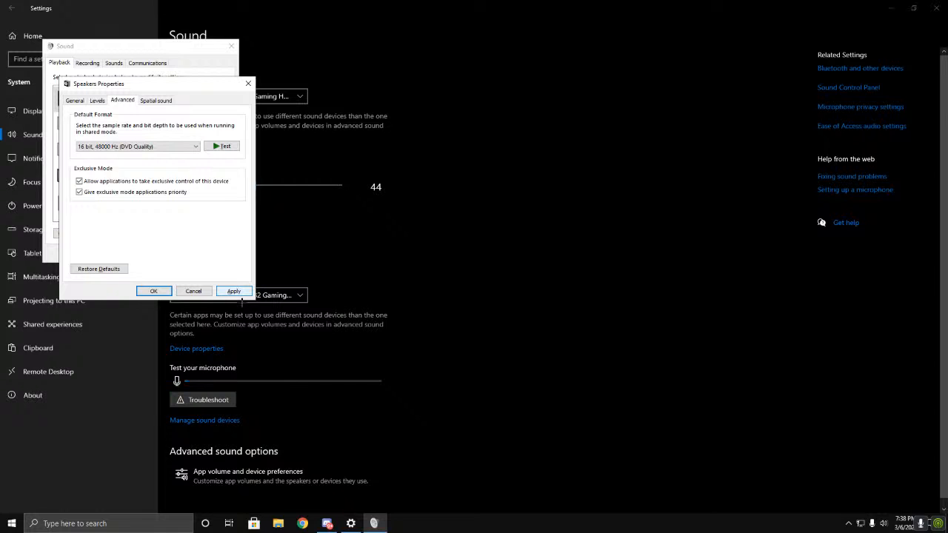
Step: Apply the speaker format, close both sound dialogs and open the Notifications & actions settings
left_click(234, 292)
left_click(518, 299)
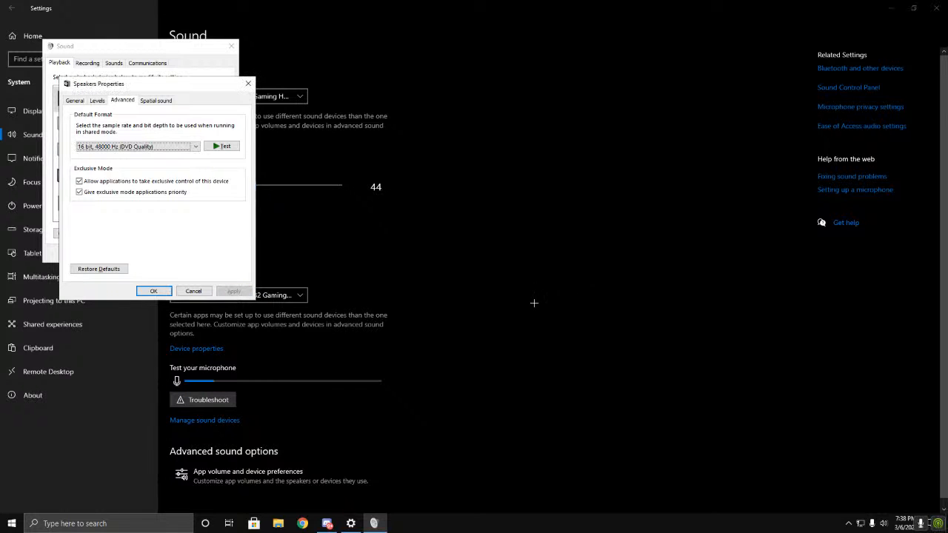
left_click(153, 291)
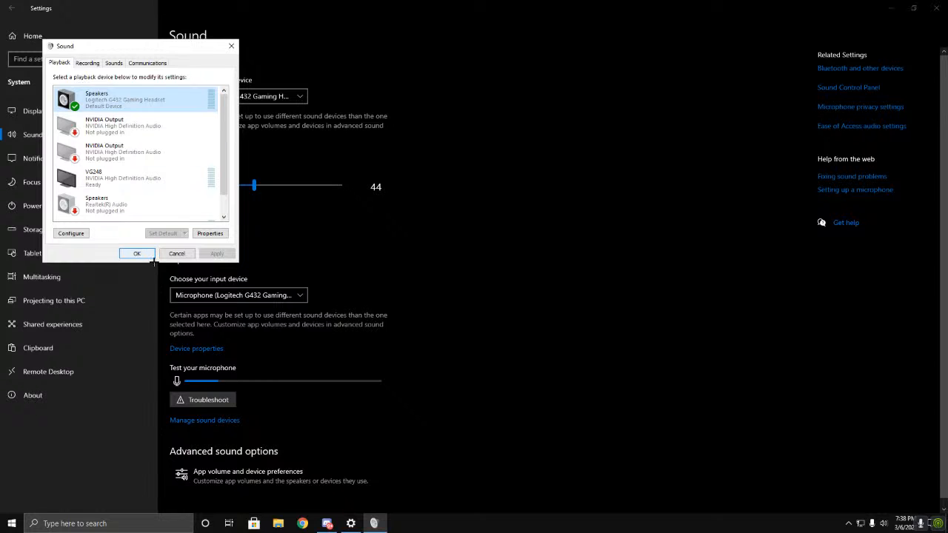
left_click(148, 256)
scroll(467, 306, "down", 1)
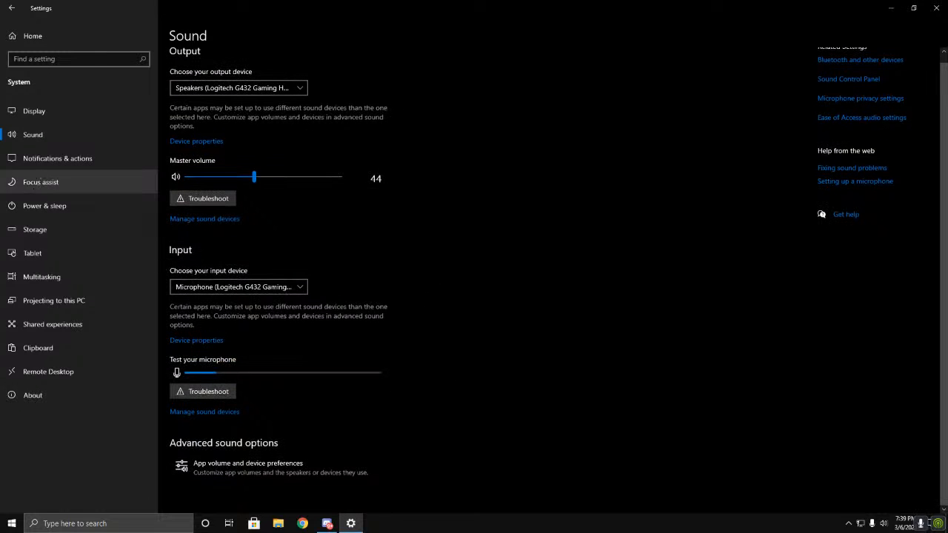
left_click(44, 158)
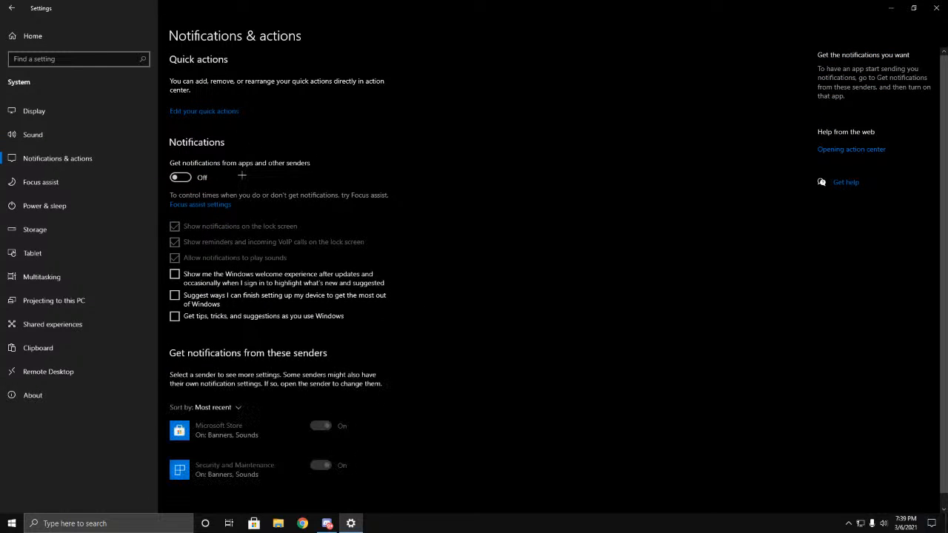
Step: Turn on app notifications and enable the Windows welcome experience, device setup suggestions, and tips and tricks options
left_click(185, 180)
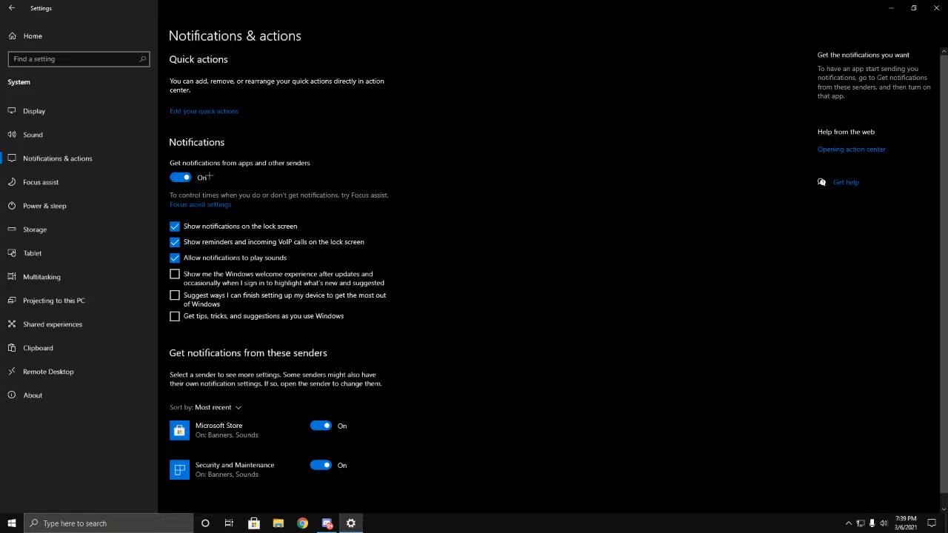
left_click(175, 274)
left_click(176, 296)
left_click(178, 316)
scroll(207, 179, "down", 1)
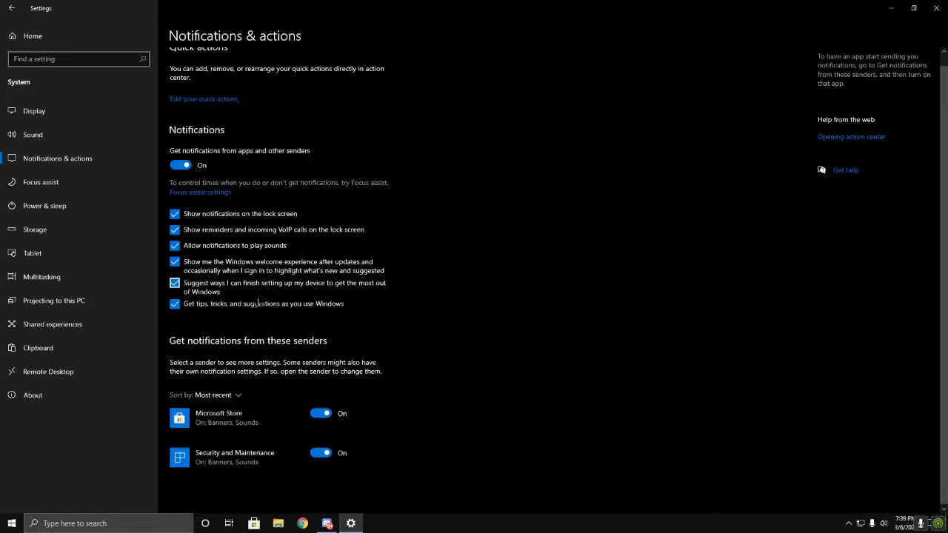
scroll(211, 178, "up", 1)
Step: Turn off app notifications and disable the Windows welcome experience, device setup suggestions, and tips and tricks options
left_click(191, 182)
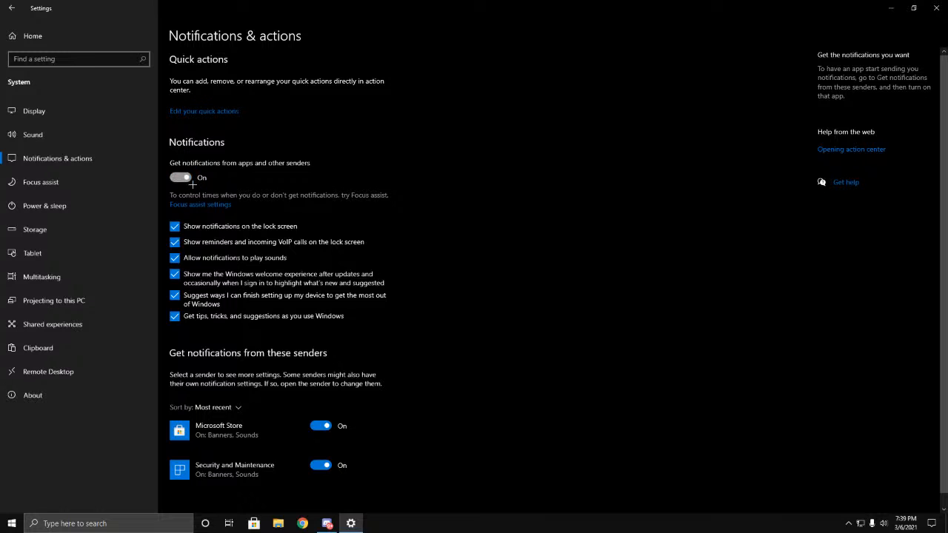
left_click(175, 275)
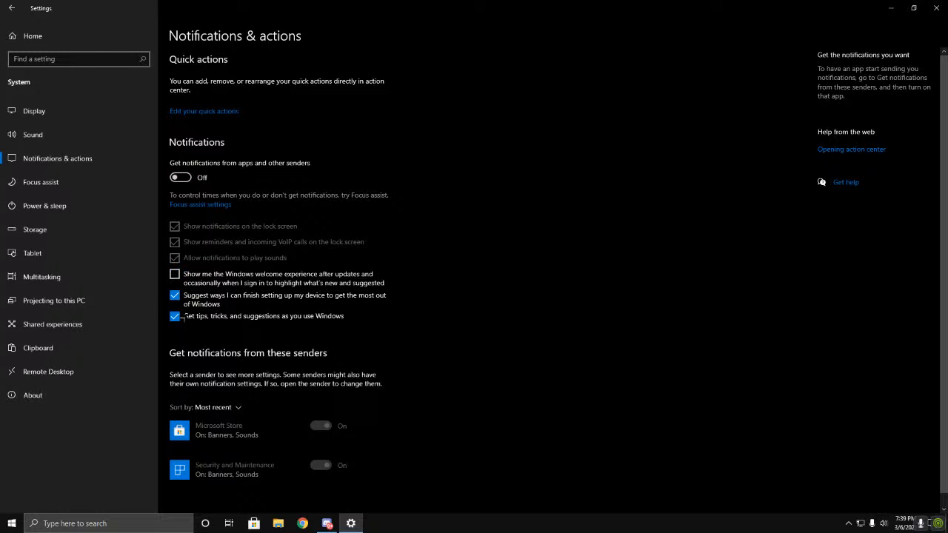
left_click(175, 296)
left_click(175, 316)
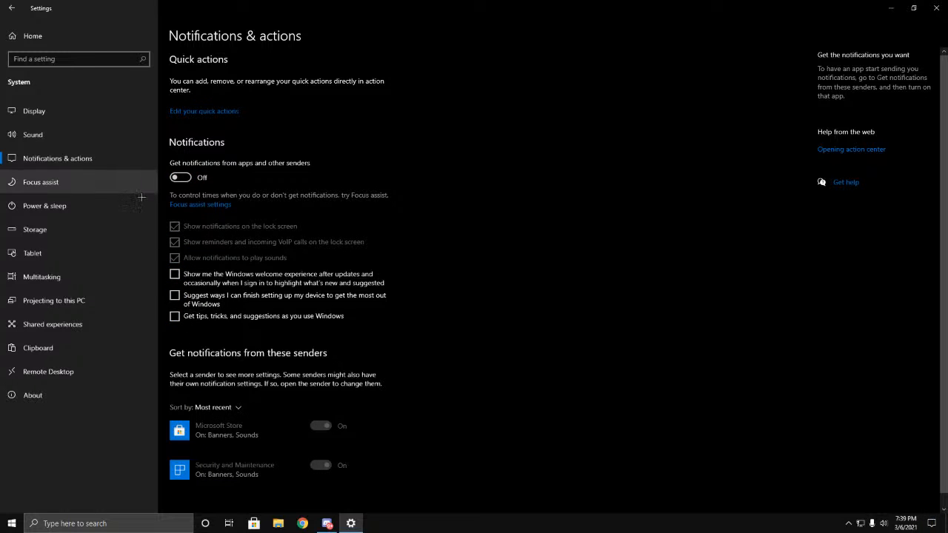
Step: Enable app notifications to clear the lock screen notifications, reminders and VoIP calls, and notification sounds options, and switch notifications back off
left_click(186, 180)
left_click(175, 226)
left_click(175, 242)
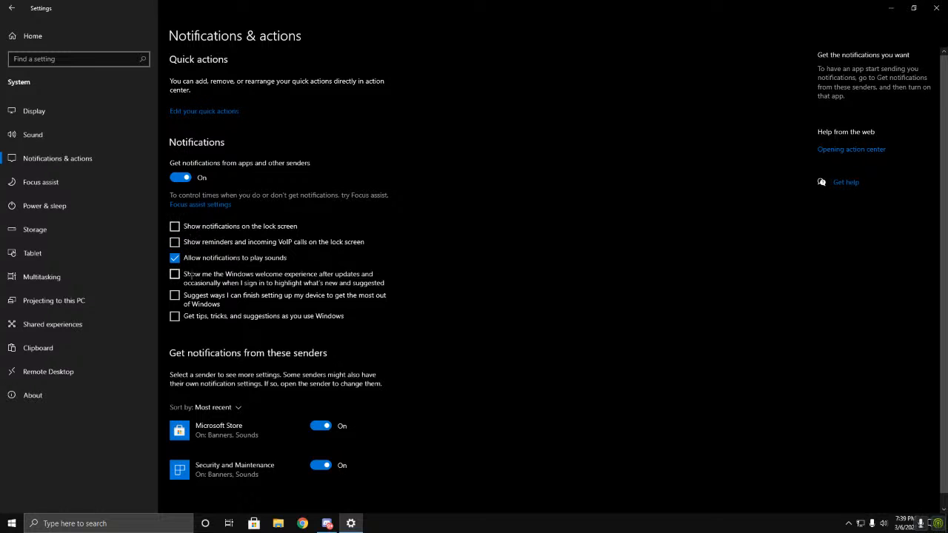
left_click(175, 257)
left_click(182, 178)
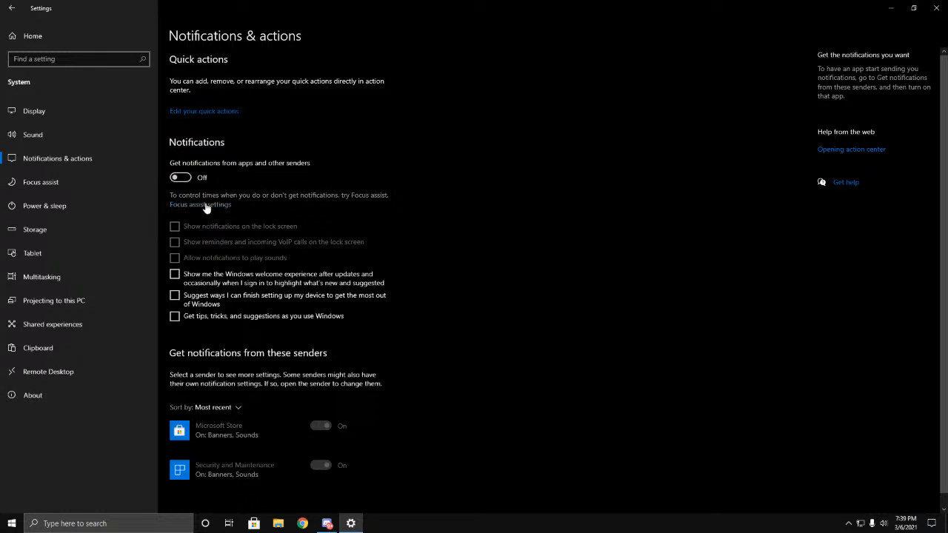
Step: Examine the Focus assist mode, its automatic rules and the missed-notification summary option
left_click(211, 204)
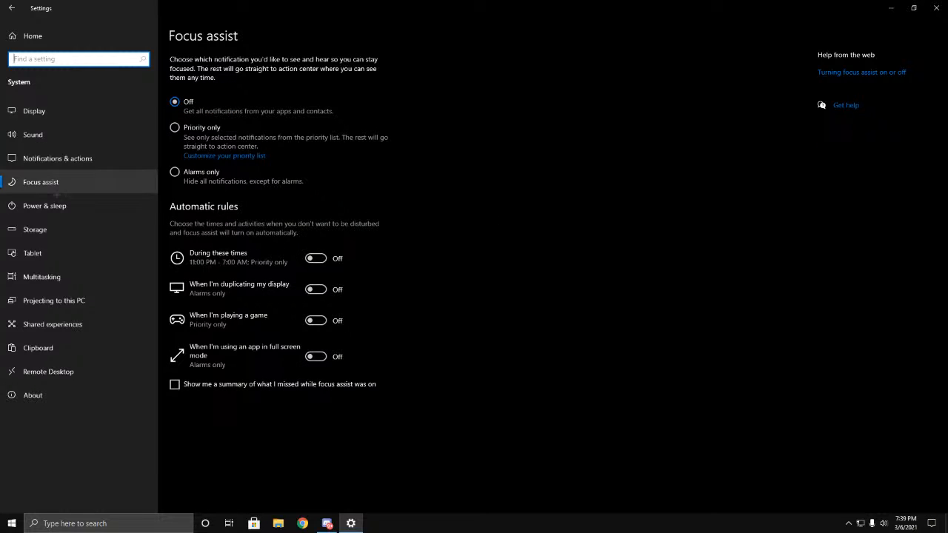
left_click(57, 158)
left_click(57, 183)
left_click(57, 159)
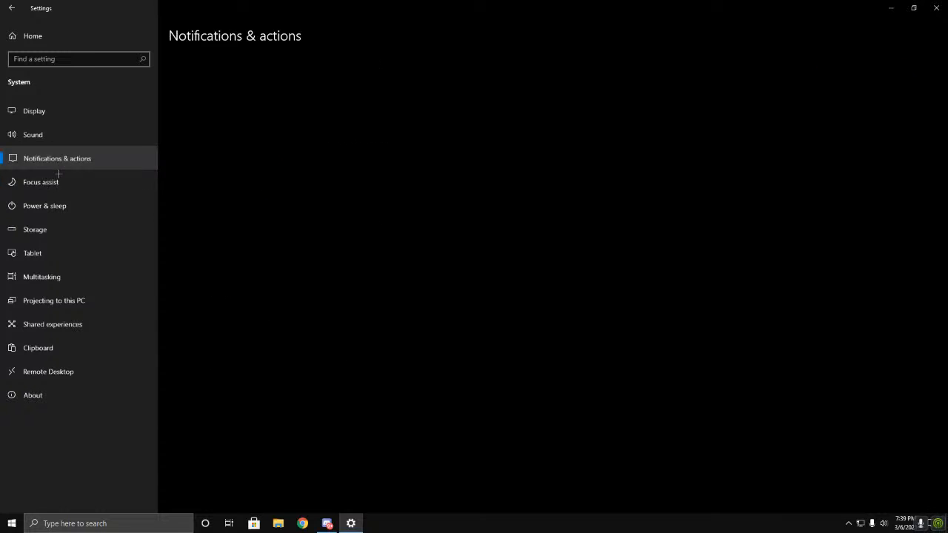
left_click(74, 186)
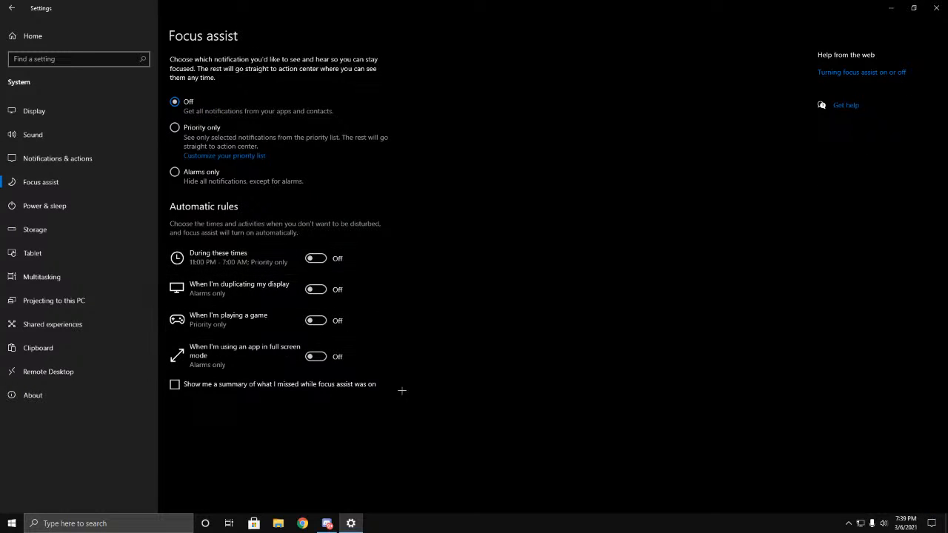
Step: Set the plugged-in screen turn-off and sleep times to Never and the power mode to Best performance
left_click(52, 205)
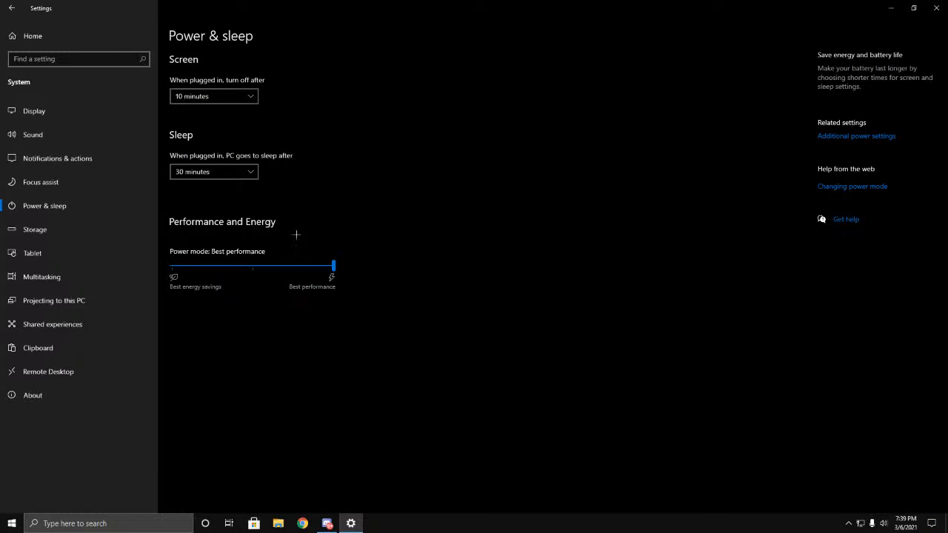
left_click(218, 172)
left_click(194, 285)
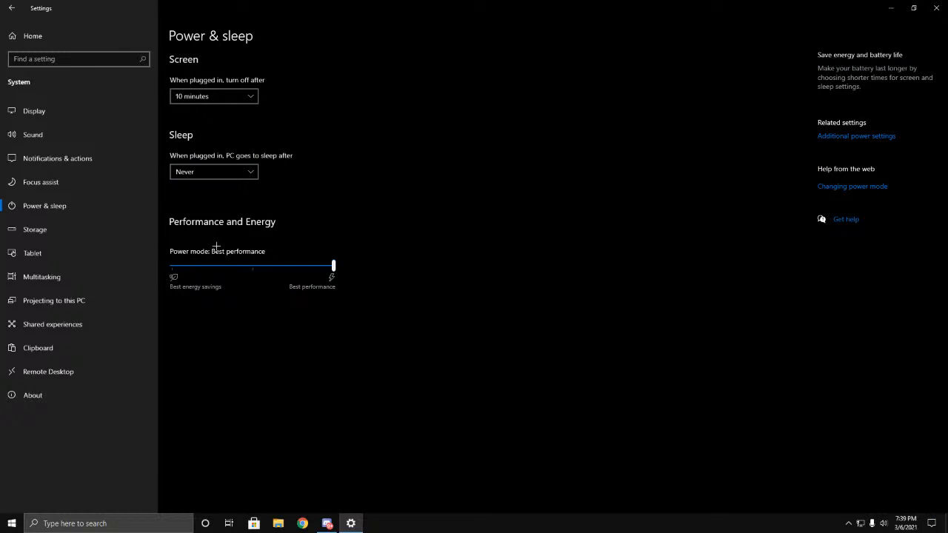
left_click(222, 97)
left_click(194, 250)
left_click(222, 97)
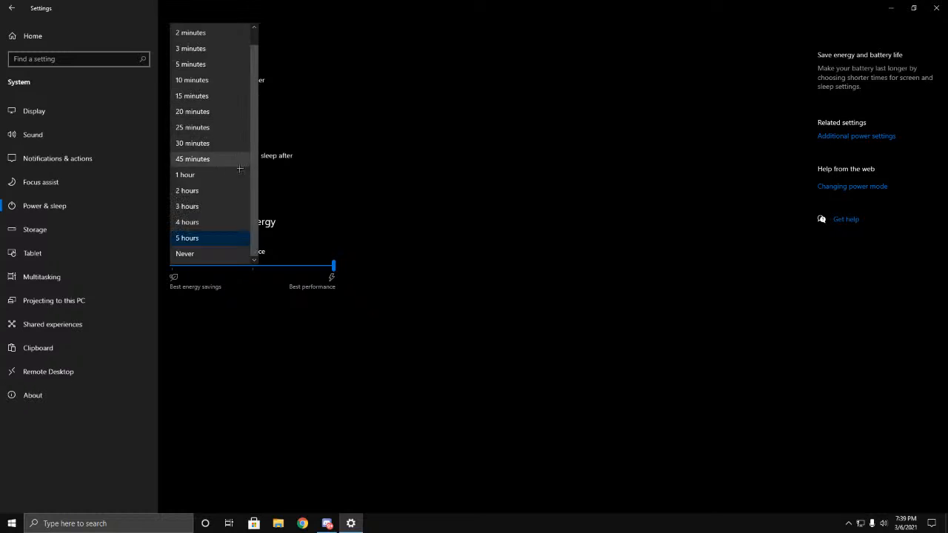
left_click(194, 254)
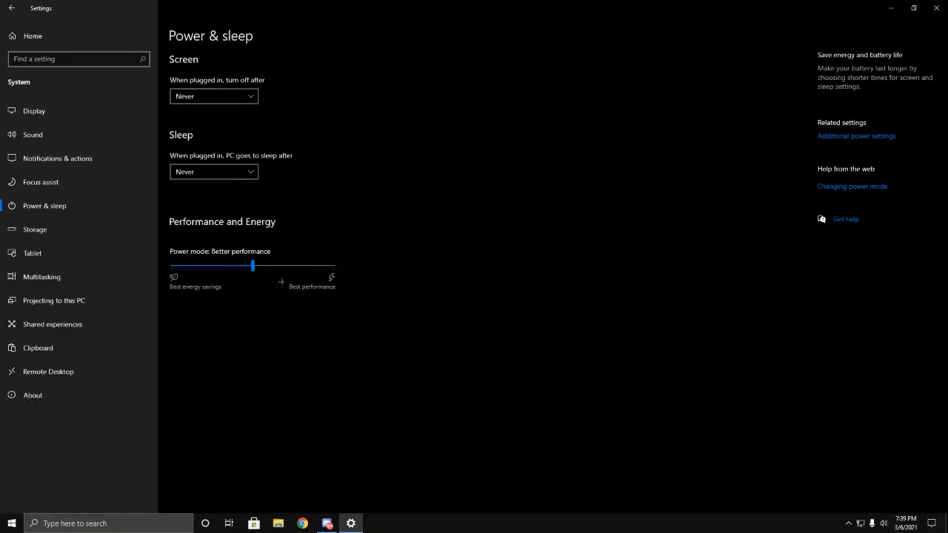
left_click_drag(247, 264, 354, 276)
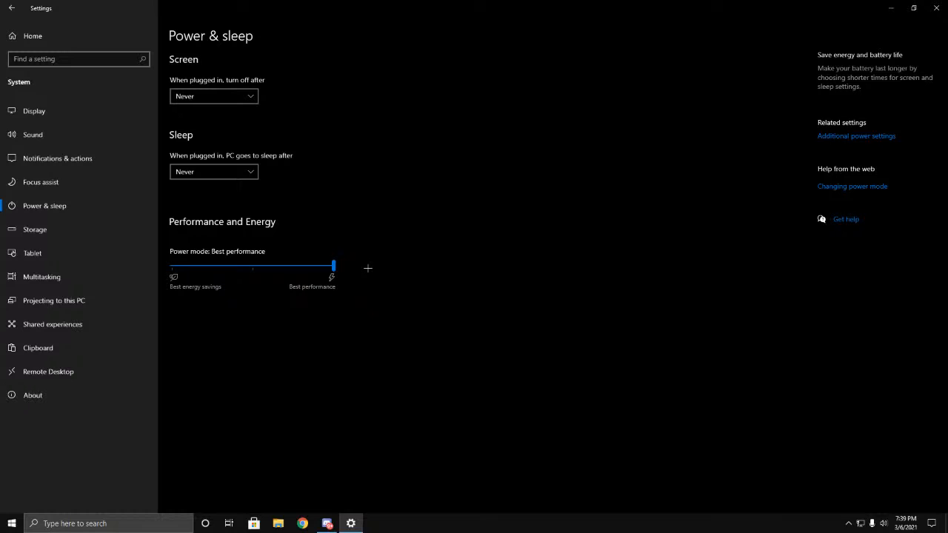
Step: Activate the AMD Ryzen High Performance power plan and open its advanced power settings
left_click(863, 138)
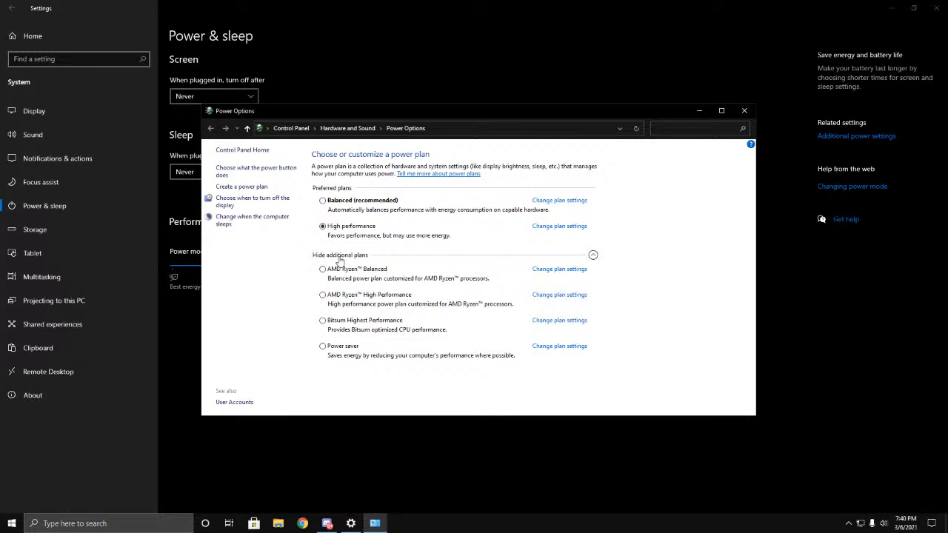
left_click(331, 300)
left_click(544, 295)
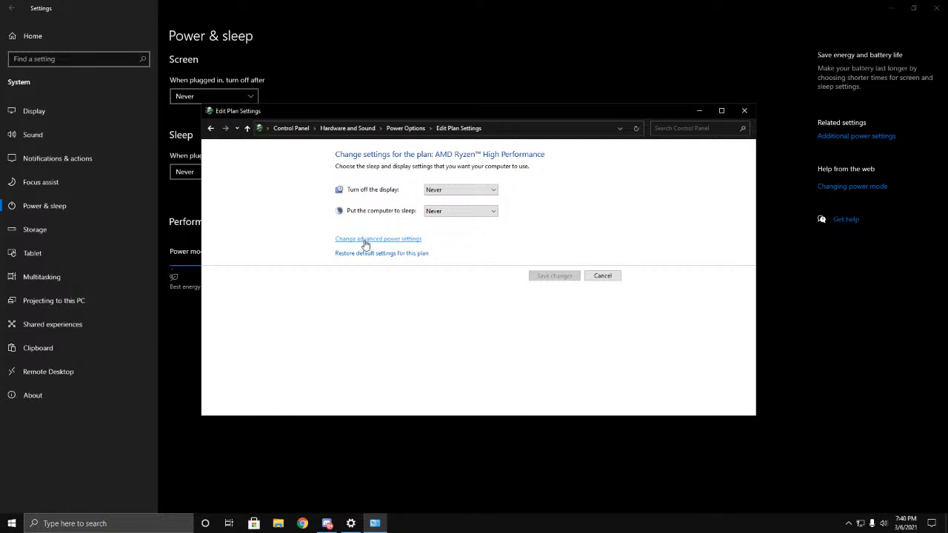
left_click(404, 239)
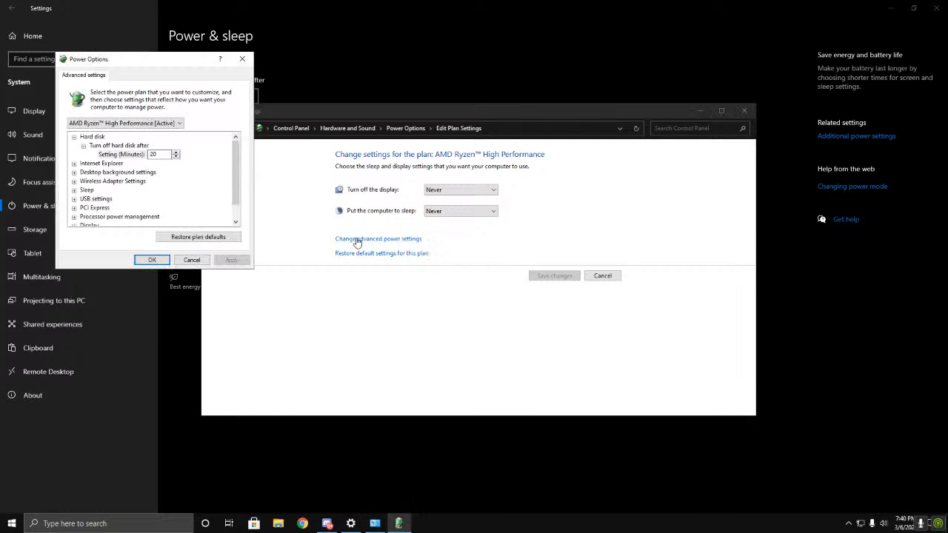
Step: Set the Wireless Adapter Settings power saving mode to Maximum Performance in the advanced power settings
double_click(88, 138)
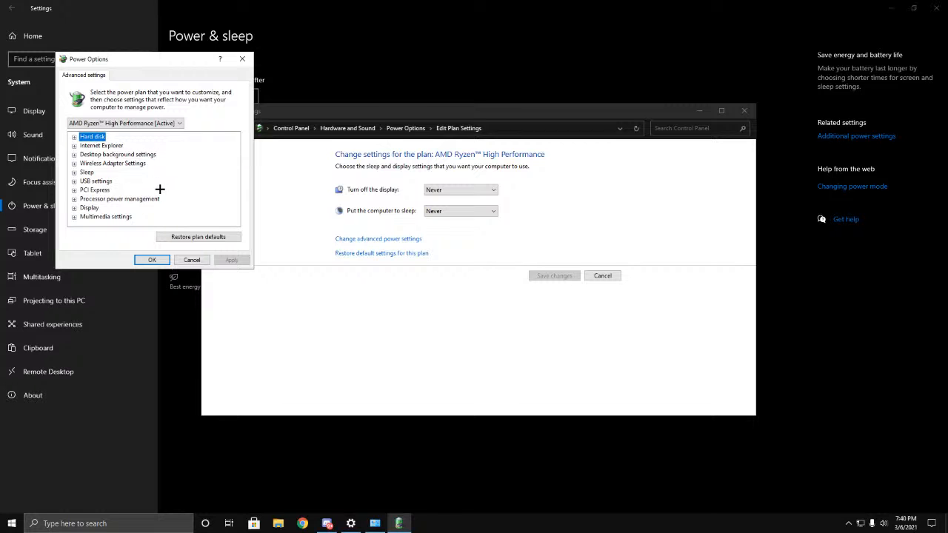
left_click(74, 163)
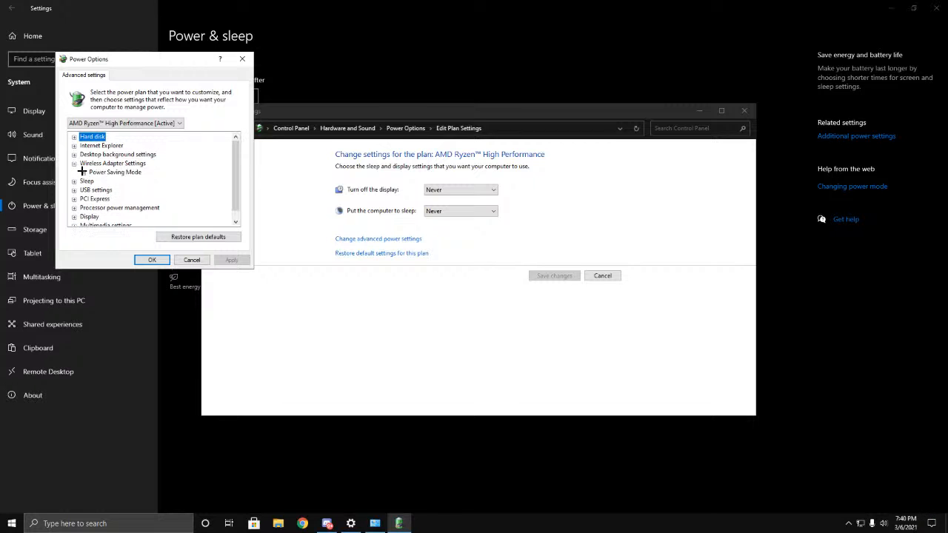
left_click(83, 172)
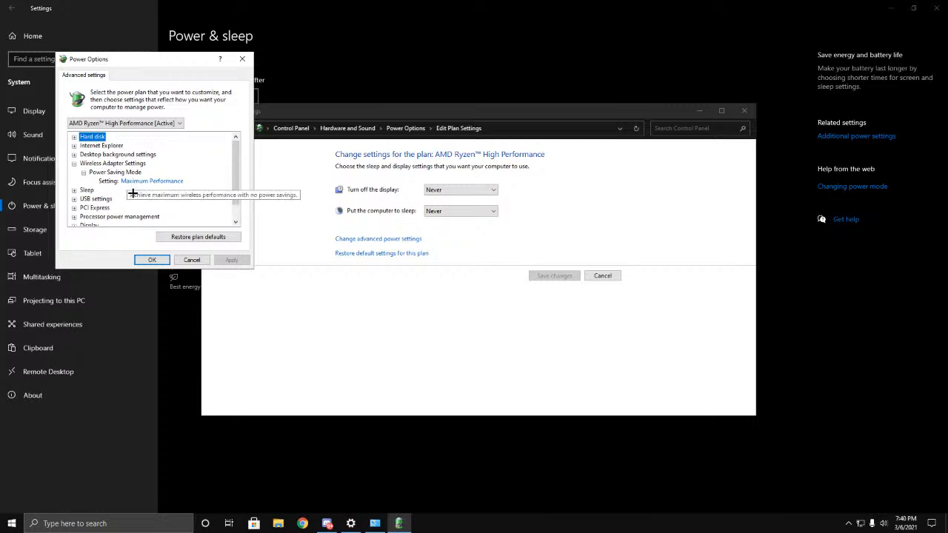
left_click(176, 185)
left_click(177, 185)
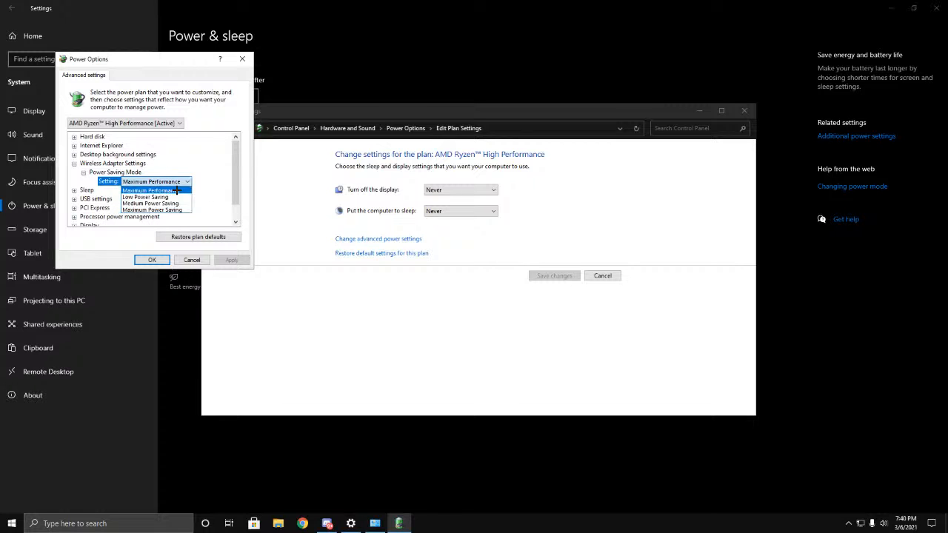
left_click(176, 187)
left_click(82, 166)
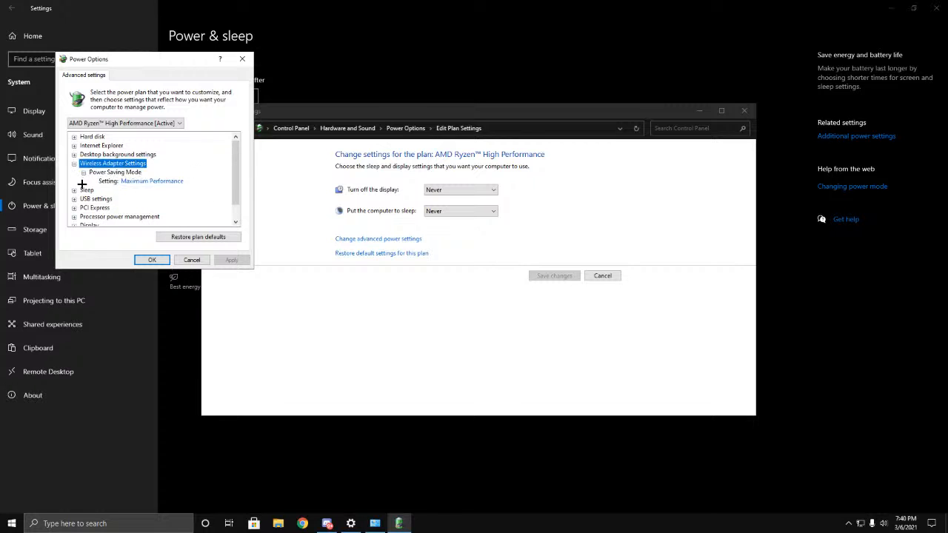
left_click(75, 164)
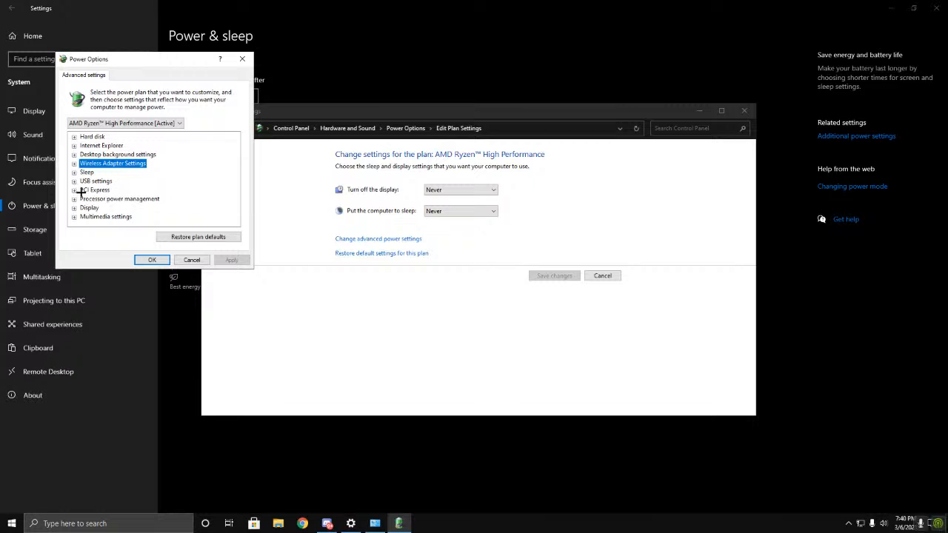
Step: Set PCI Express Link State Power Management to Off, then apply and accept the advanced power settings
left_click(75, 189)
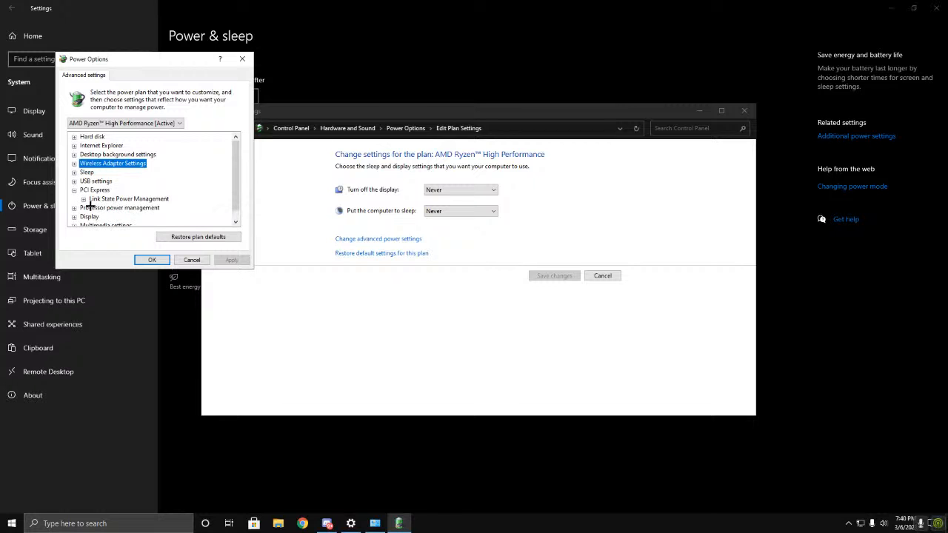
left_click(83, 198)
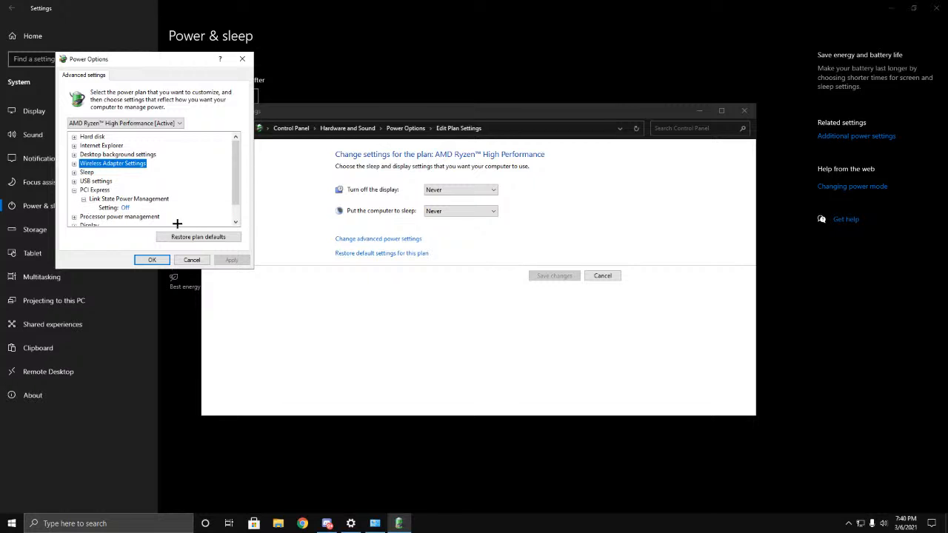
left_click(134, 212)
left_click(135, 212)
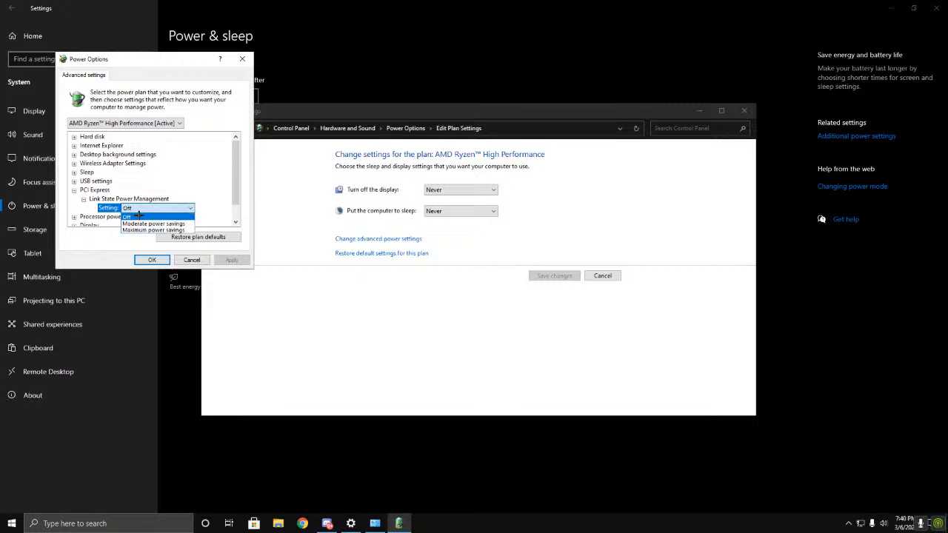
left_click(136, 214)
left_click(138, 213)
left_click(148, 217)
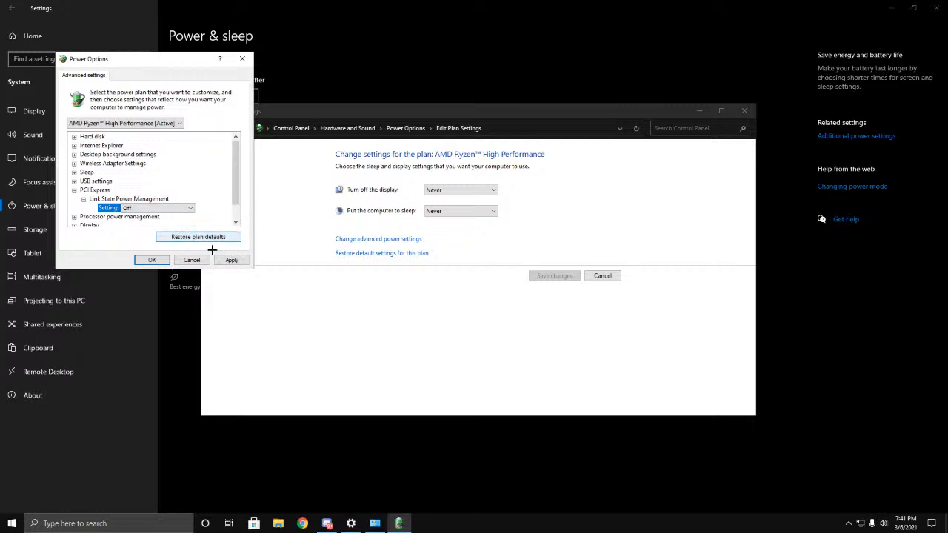
left_click(242, 264)
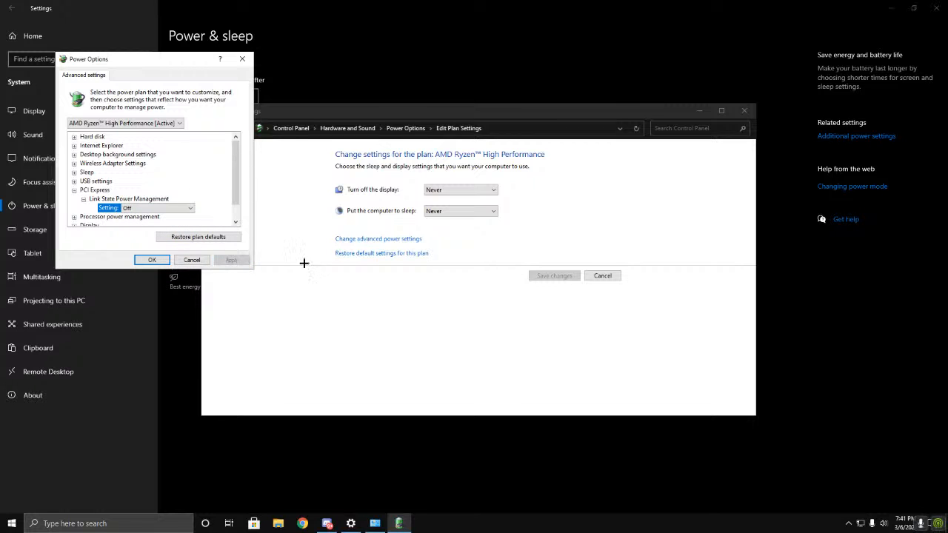
key("Return")
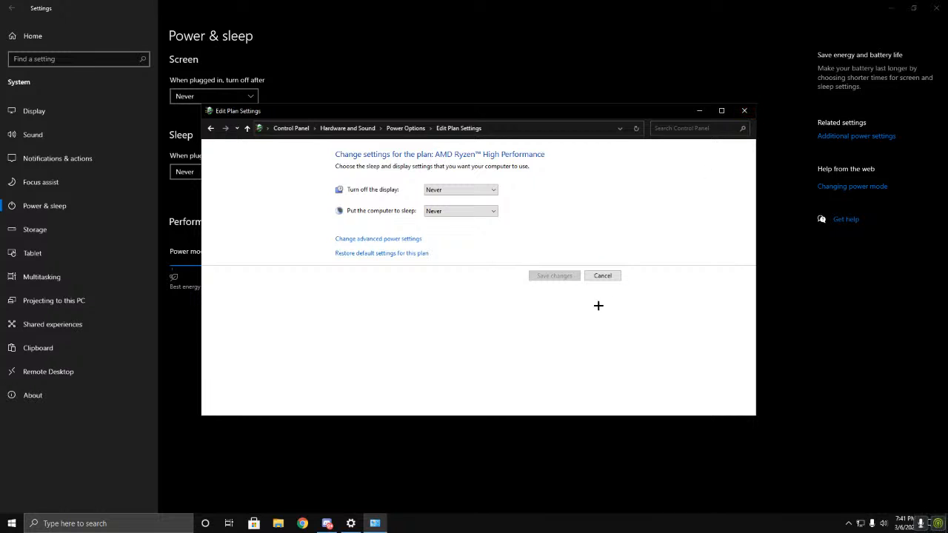
Step: Review the AMD Ryzen High Performance plan settings without changing them and close the power plan window
left_click(605, 279)
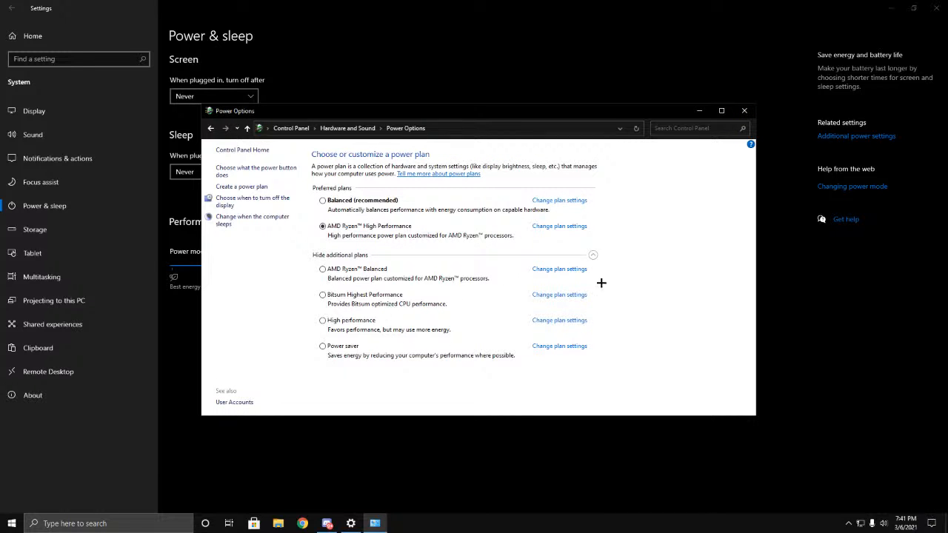
left_click(548, 224)
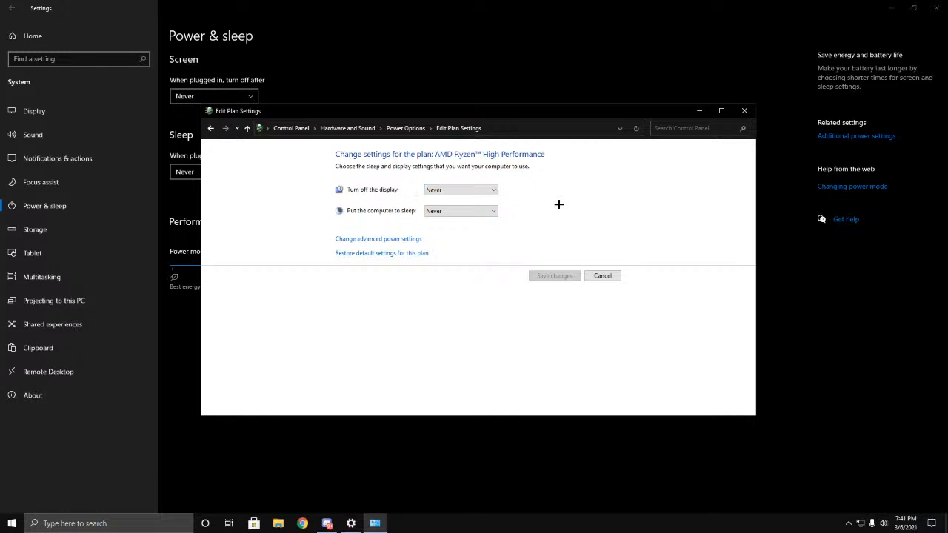
left_click(603, 277)
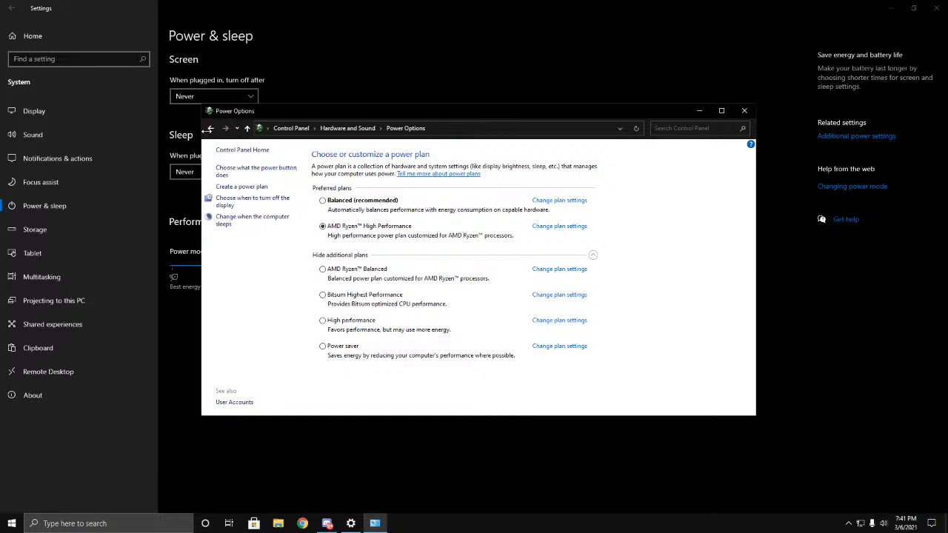
left_click(209, 129)
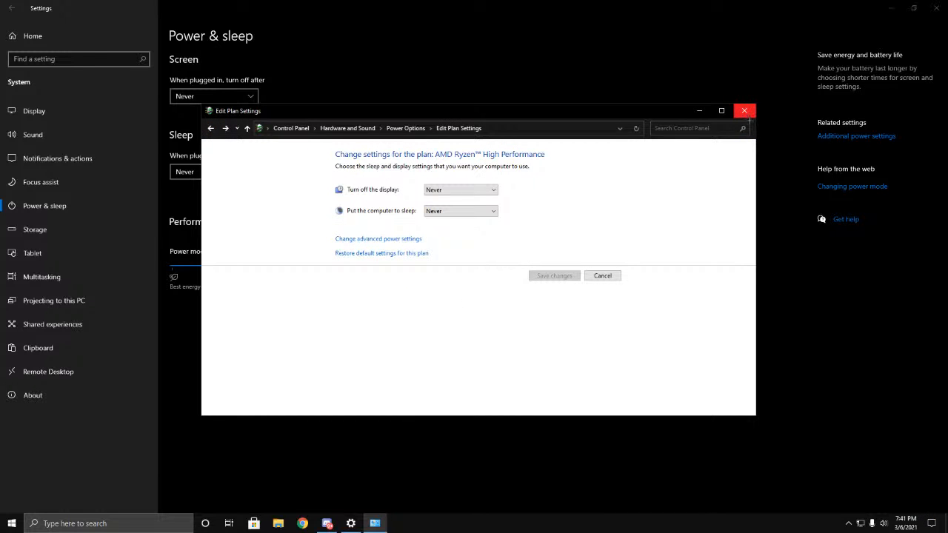
left_click(746, 113)
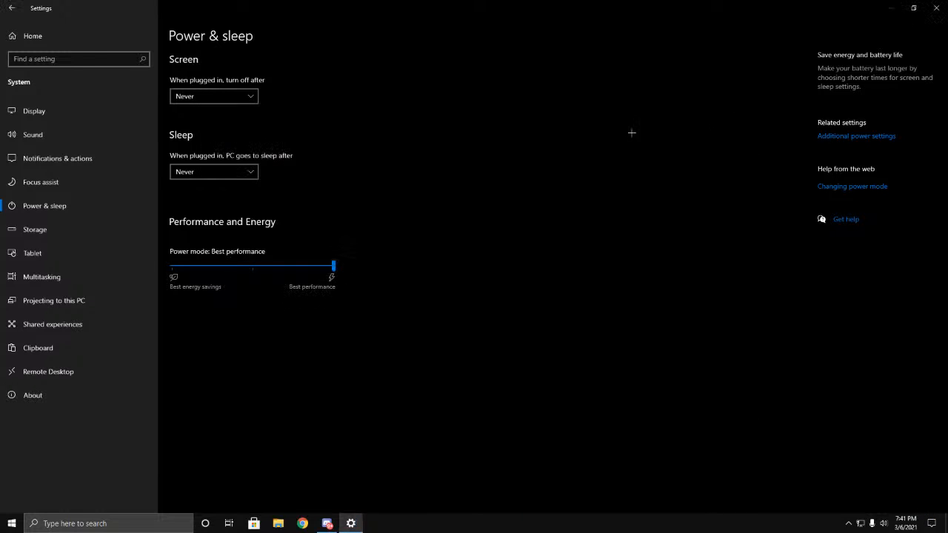
Step: Examine the Storage Sense configuration options and return to the Storage overview
left_click(28, 227)
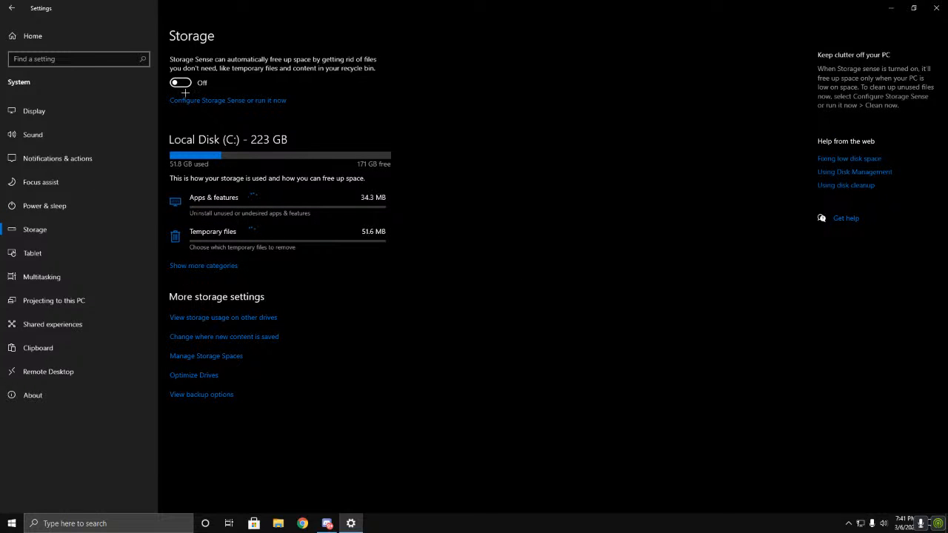
left_click(229, 102)
scroll(82, 216, "down", 1)
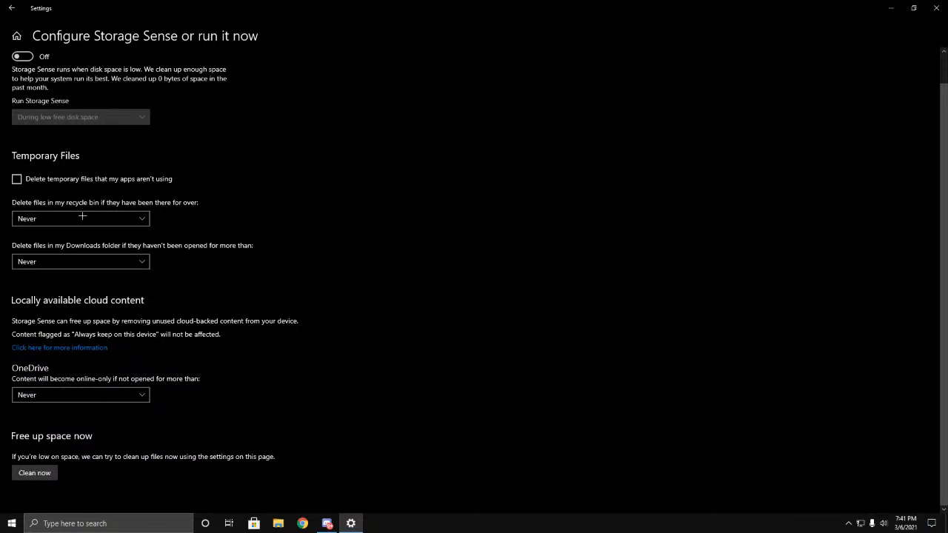
scroll(131, 368, "up", 1)
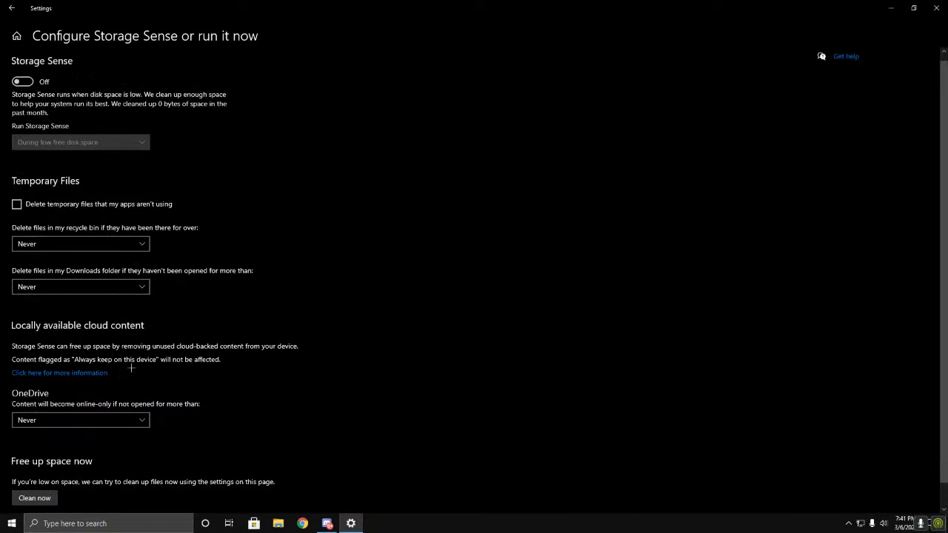
left_click(12, 7)
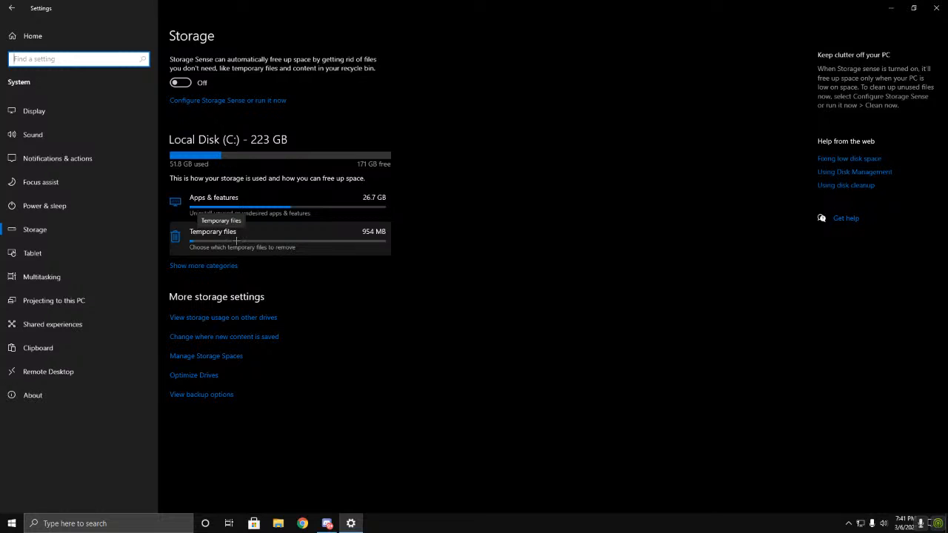
Step: Add Downloads and Delivery Optimization Files to the selected temporary files, remove them all, and return to the Storage overview
left_click(261, 217)
left_click(265, 238)
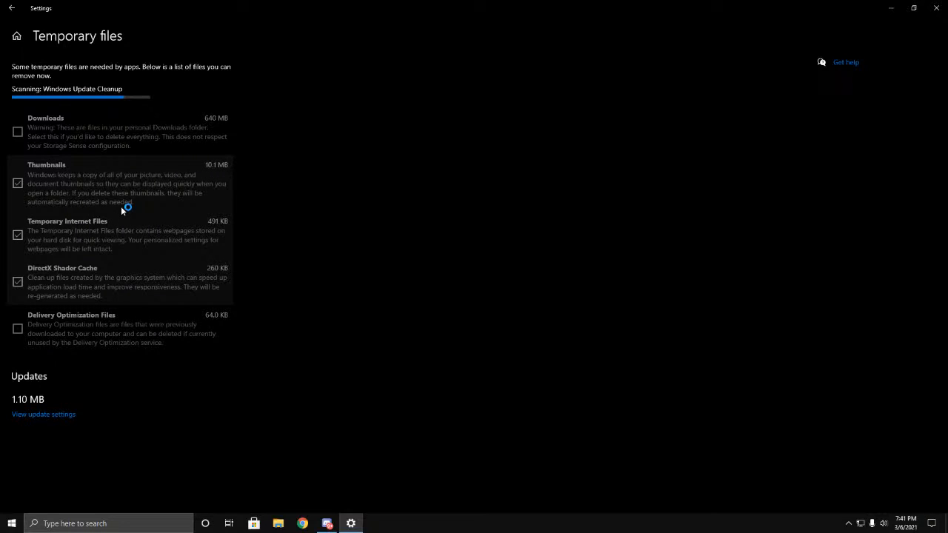
scroll(48, 292, "down", 1)
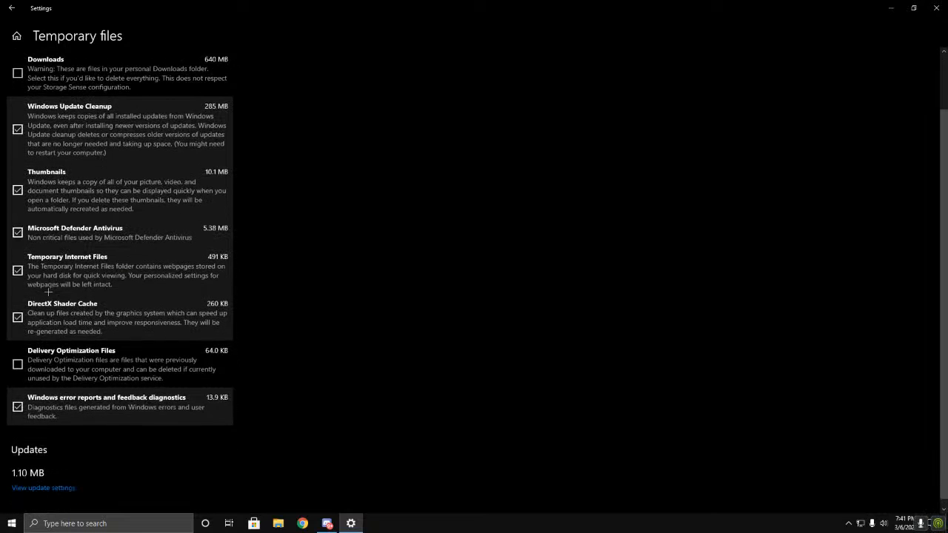
scroll(25, 137, "up", 1)
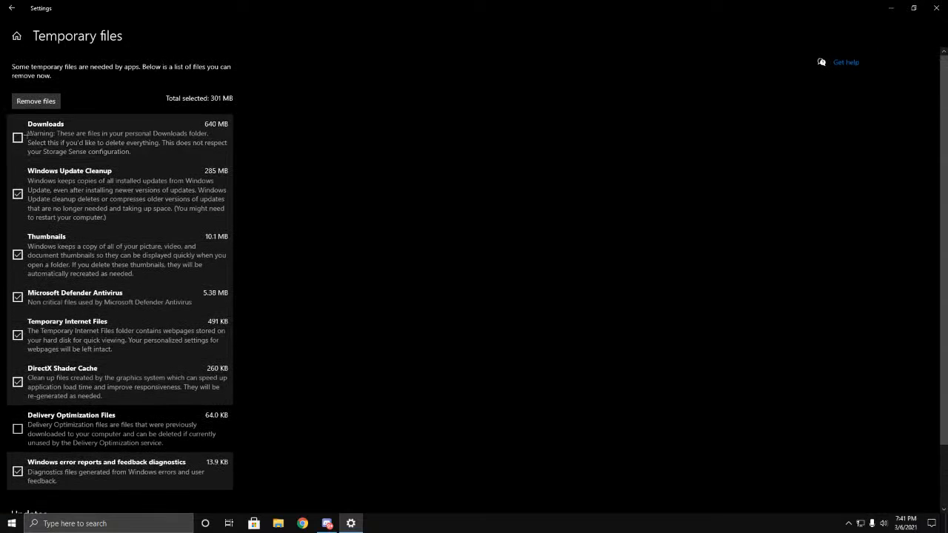
left_click(23, 135)
left_click(18, 429)
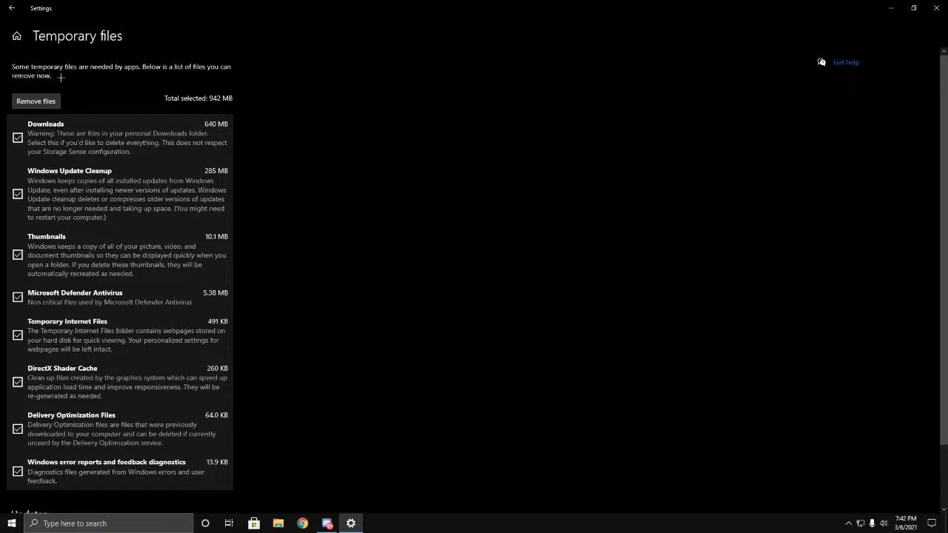
left_click(53, 104)
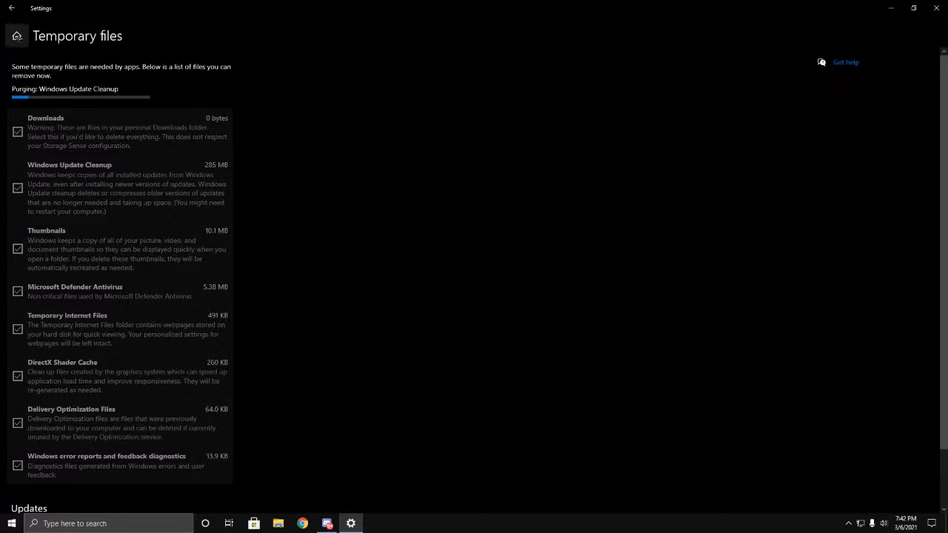
left_click(11, 7)
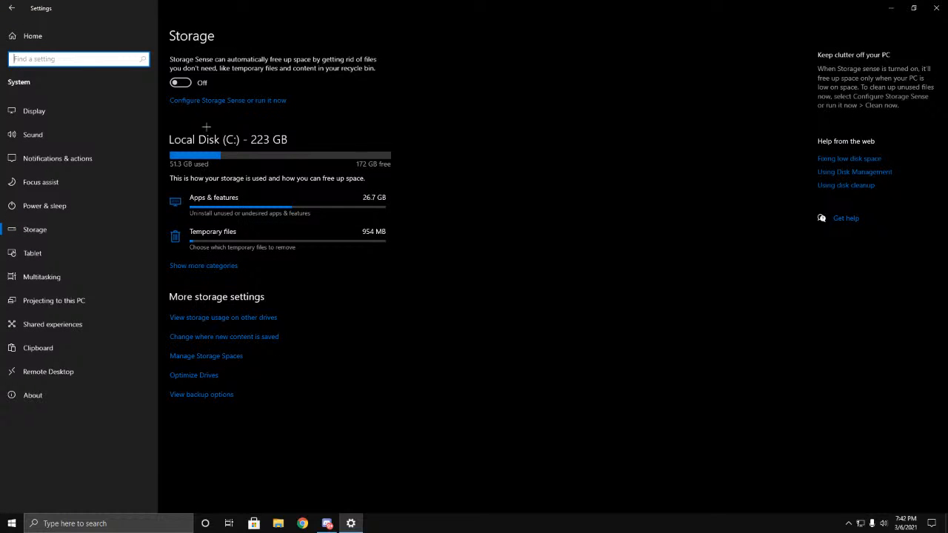
Step: Clear all three snap options in Multitasking and leave Snap windows and timeline suggestions switched off
left_click(35, 254)
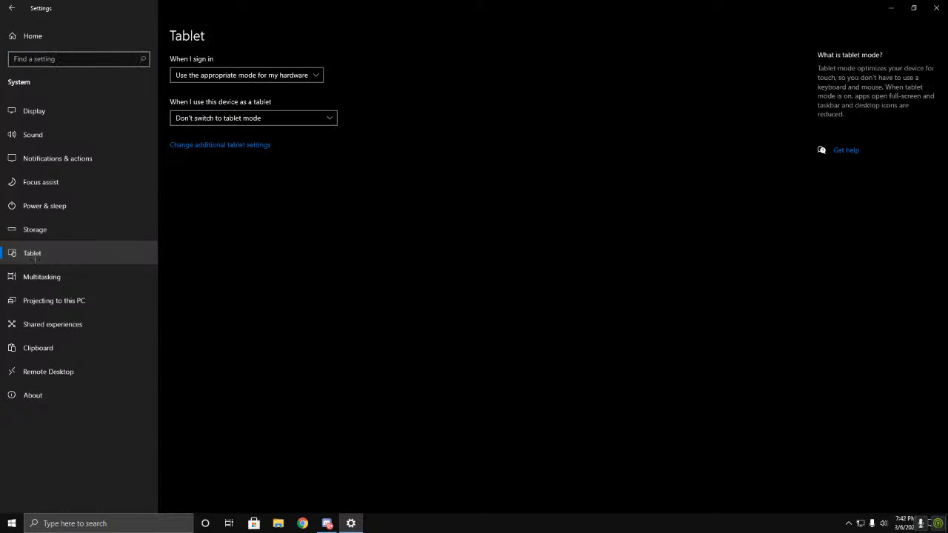
left_click(41, 276)
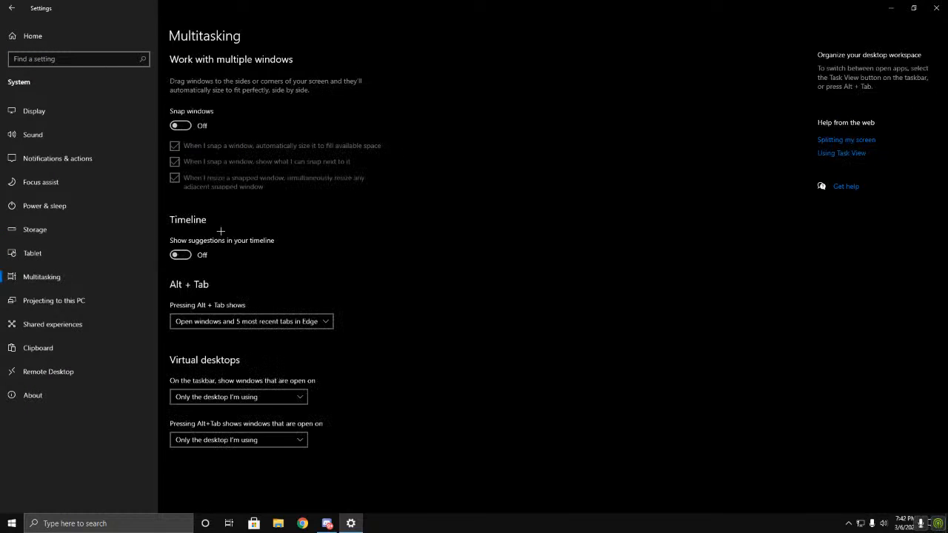
left_click(181, 126)
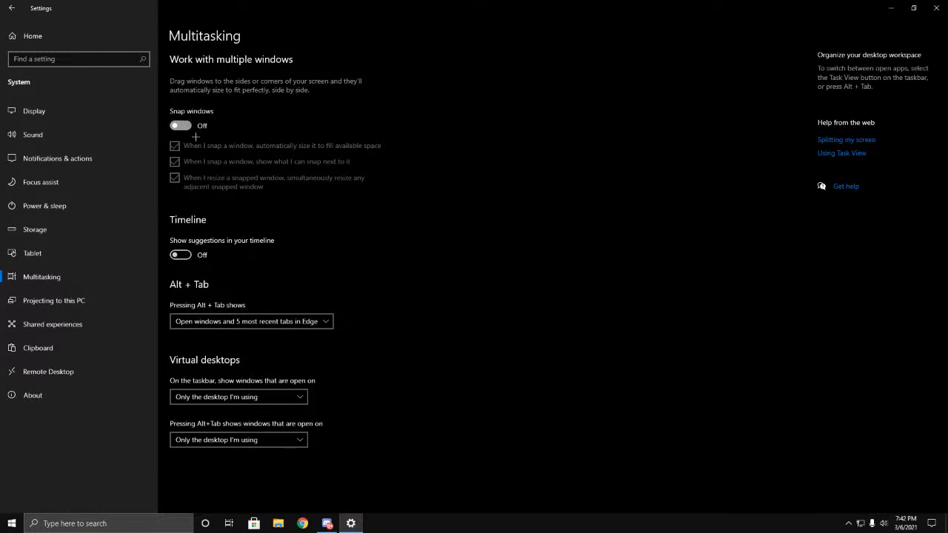
left_click(183, 256)
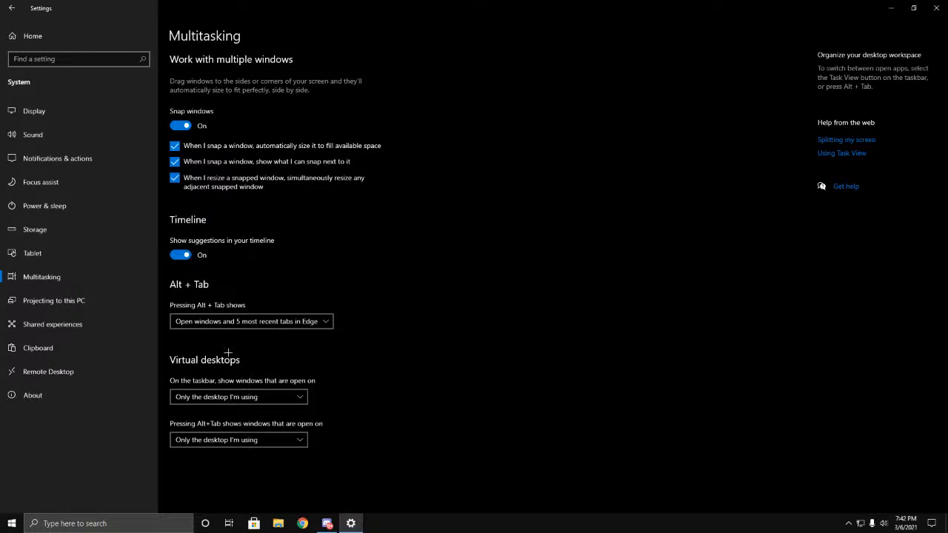
left_click(174, 146)
left_click(175, 161)
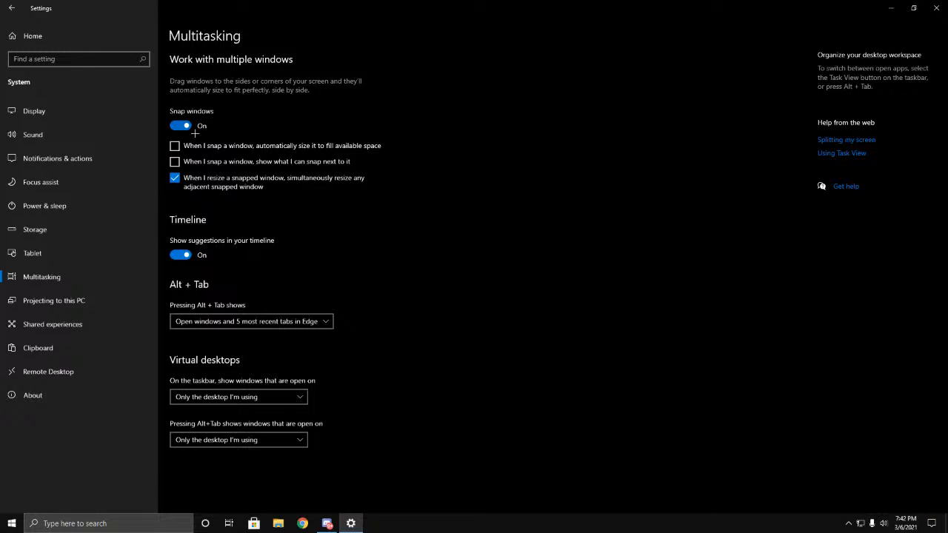
left_click(174, 177)
left_click(188, 127)
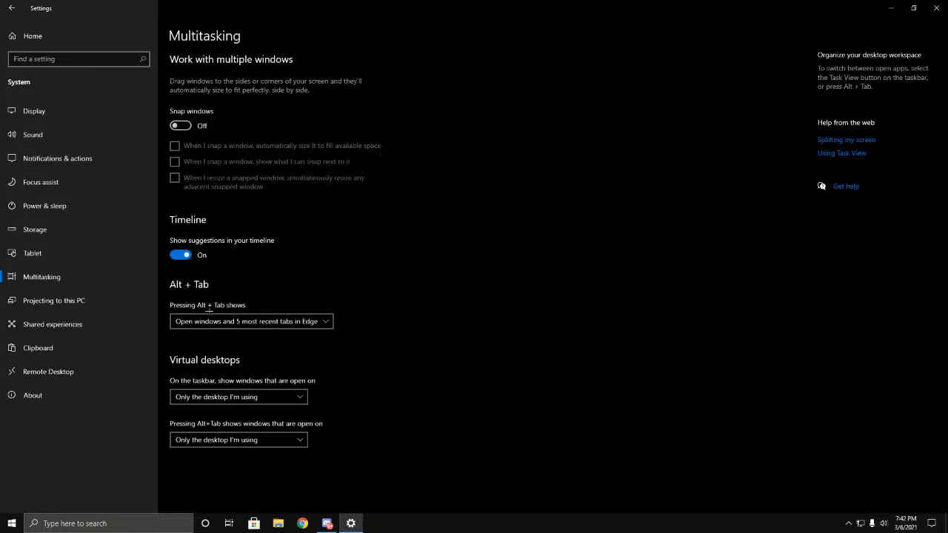
left_click(185, 256)
Step: Look through the Projecting to this PC, Shared experiences, Clipboard and Remote Desktop settings
left_click(65, 301)
left_click(67, 328)
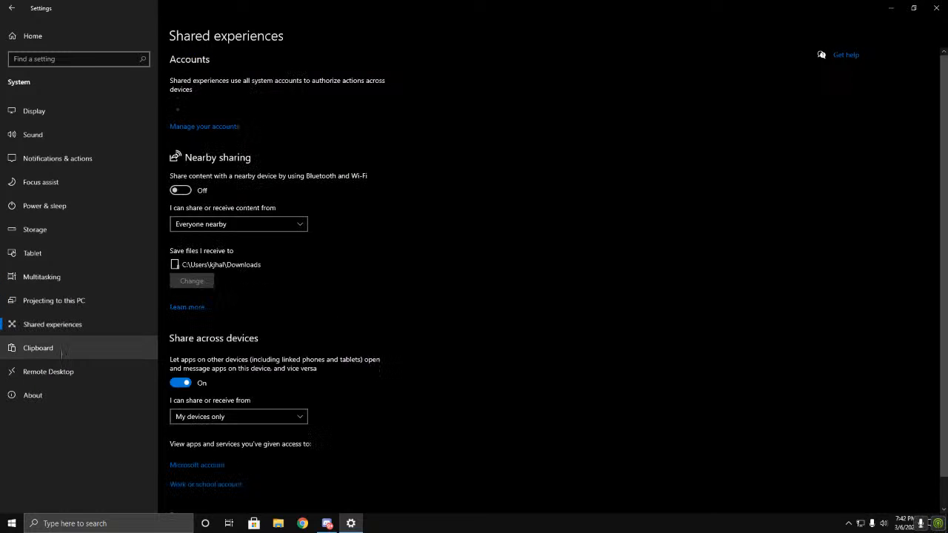
left_click(62, 352)
left_click(63, 374)
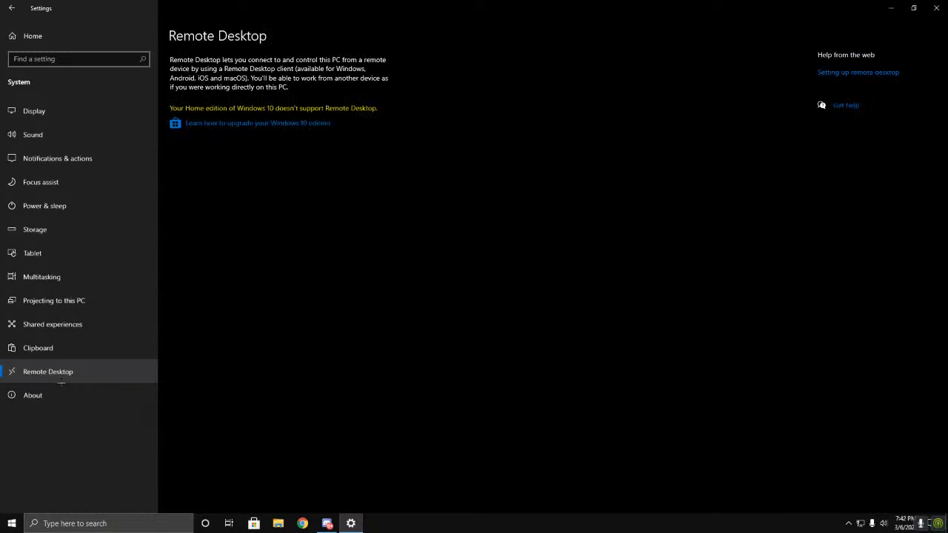
Step: Open the performance options from the advanced system settings and apply Adjust for best performance to the visual effects
left_click(52, 397)
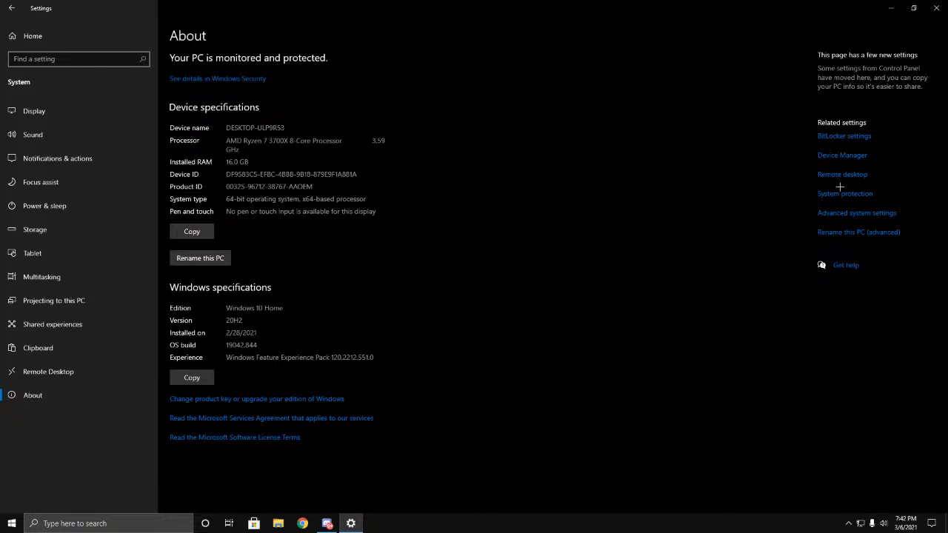
left_click(855, 217)
left_click_drag(200, 84, 230, 103)
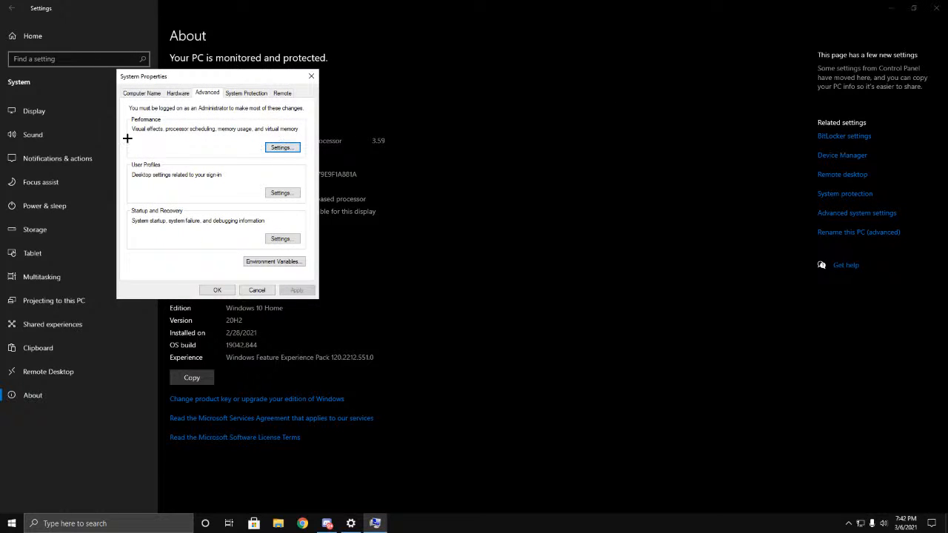
left_click(281, 148)
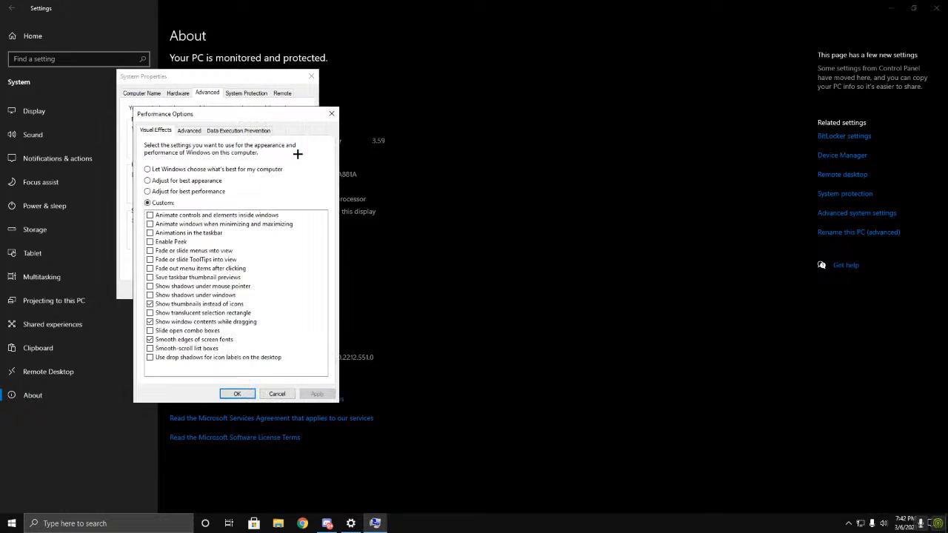
left_click(178, 191)
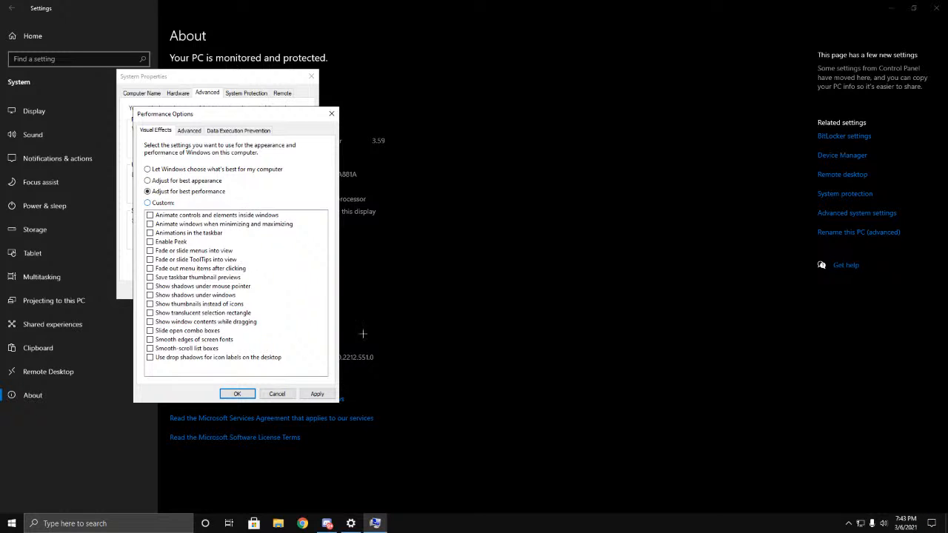
left_click(316, 393)
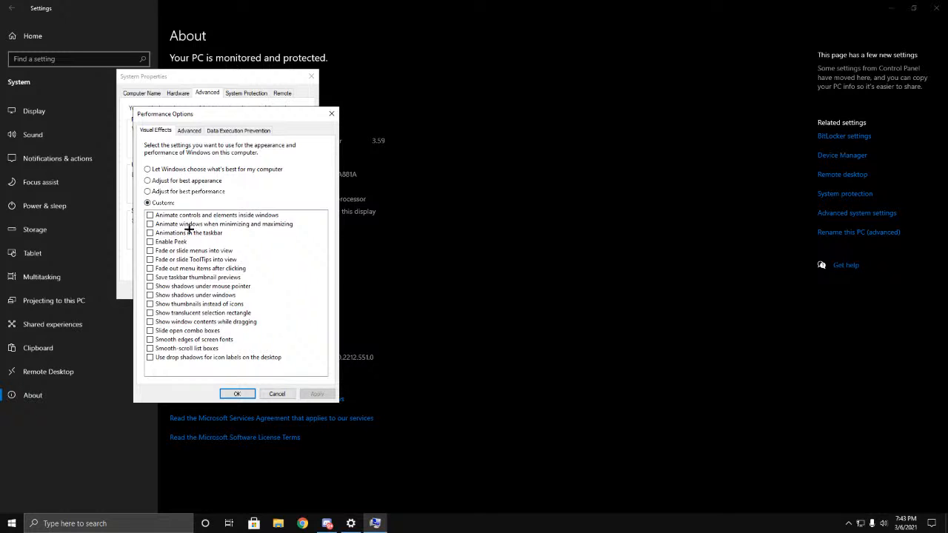
Step: Enable Show window contents while dragging, Smooth edges of screen fonts and Show thumbnails instead of icons, and apply the custom visual effects
left_click(158, 325)
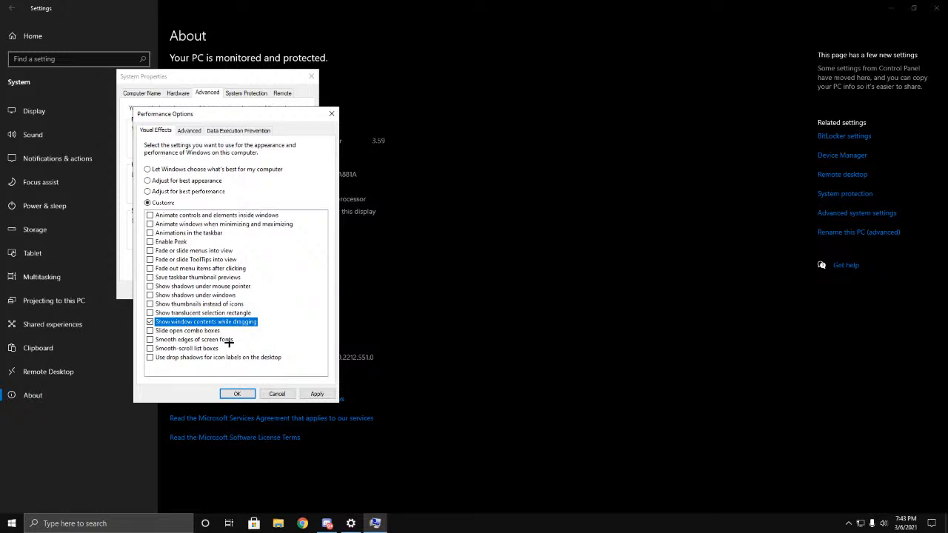
left_click(157, 339)
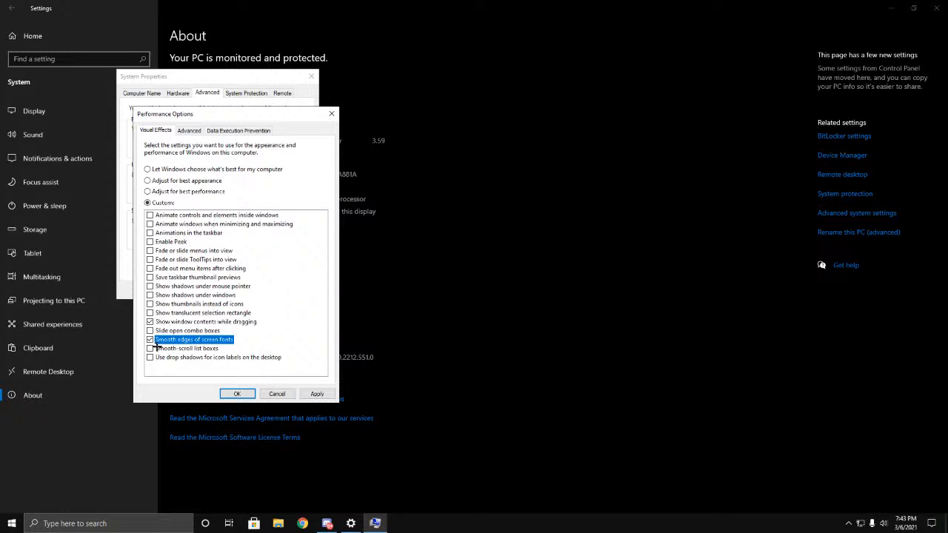
left_click(158, 305)
left_click(317, 394)
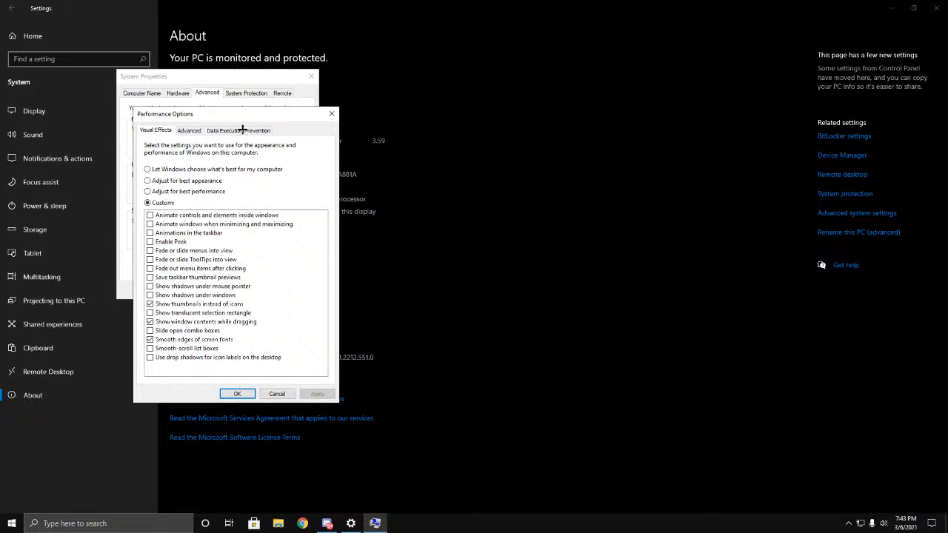
left_click_drag(234, 117, 498, 214)
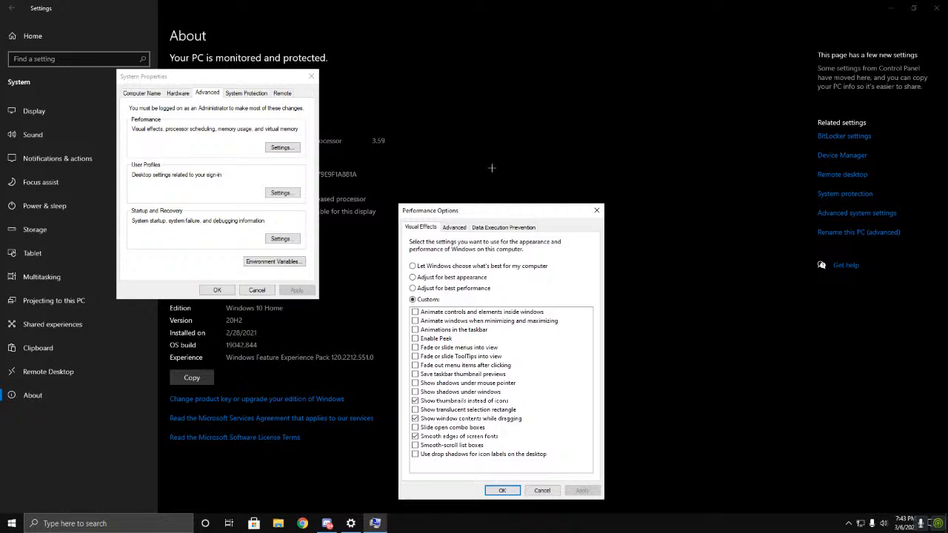
left_click(511, 492)
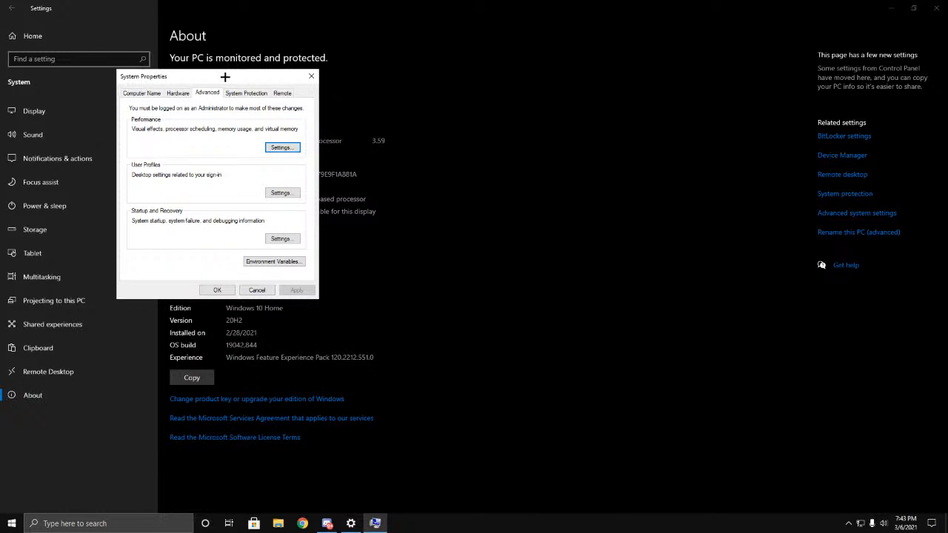
Step: Apply processor scheduling for best performance of Programs and review the Data Execution Prevention options in the performance options
left_click_drag(225, 76, 270, 84)
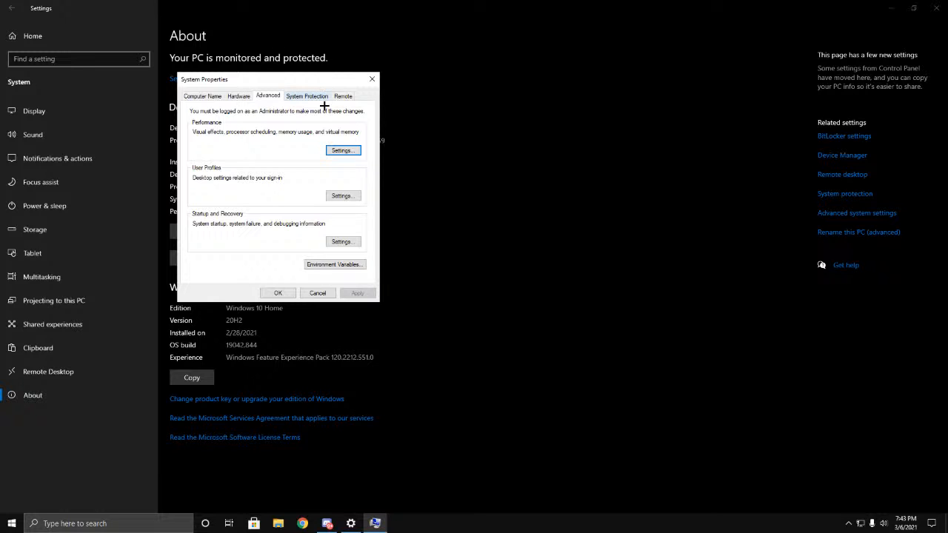
left_click(348, 151)
left_click(257, 135)
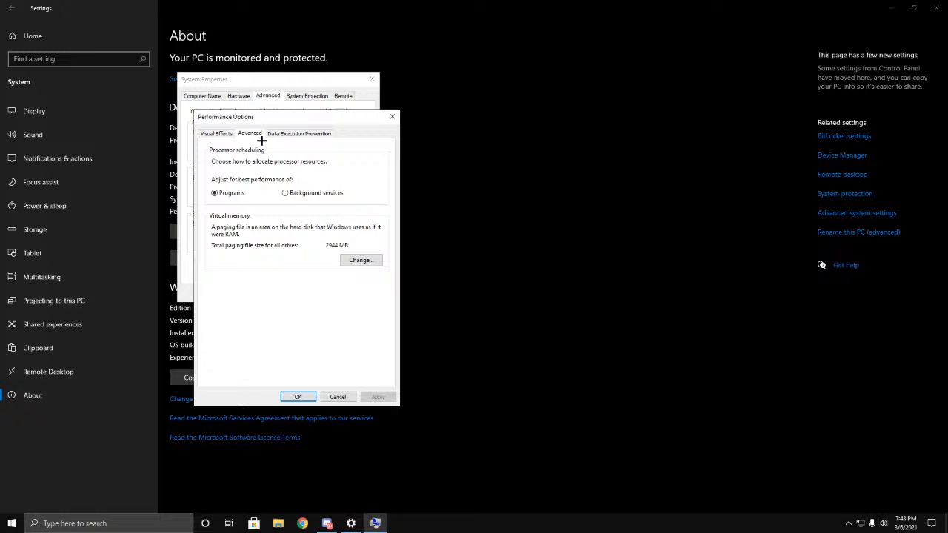
left_click(300, 194)
left_click(378, 397)
left_click(293, 134)
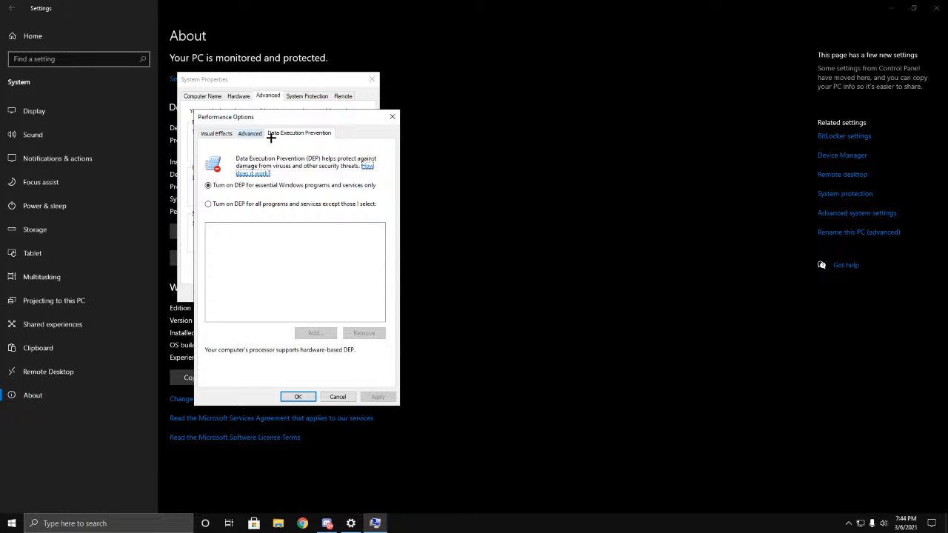
left_click(249, 133)
left_click(298, 397)
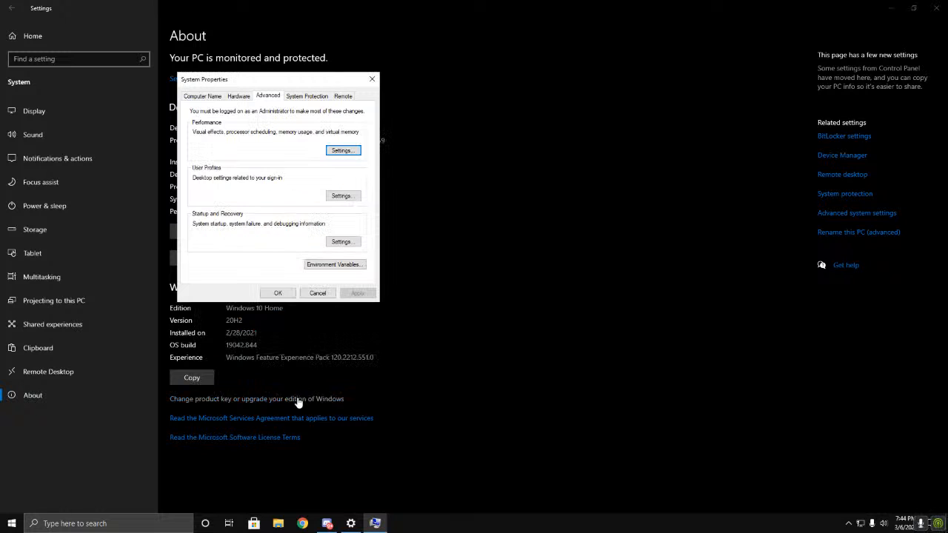
Step: Disallow remote control of this computer in the Remote Assistance limits and apply Remote Assistance connections switched off
left_click(344, 97)
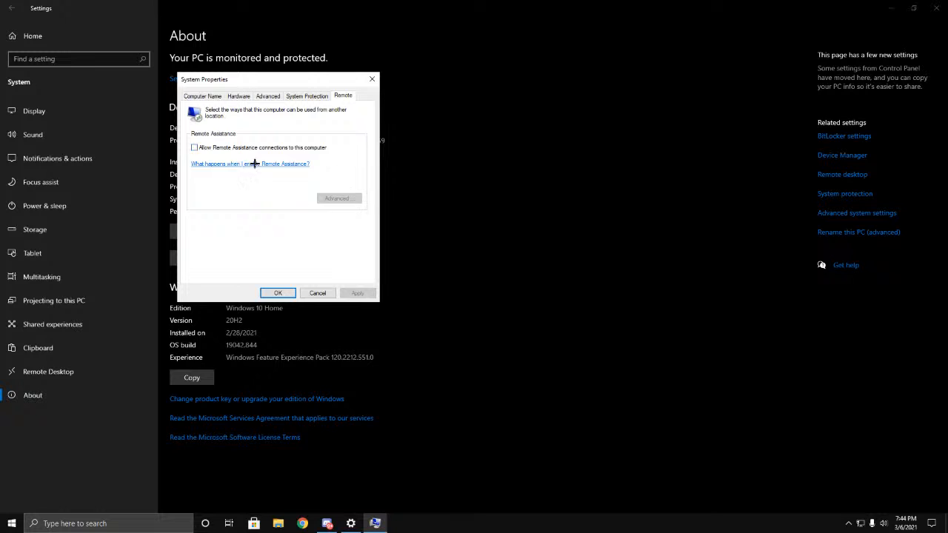
left_click(194, 147)
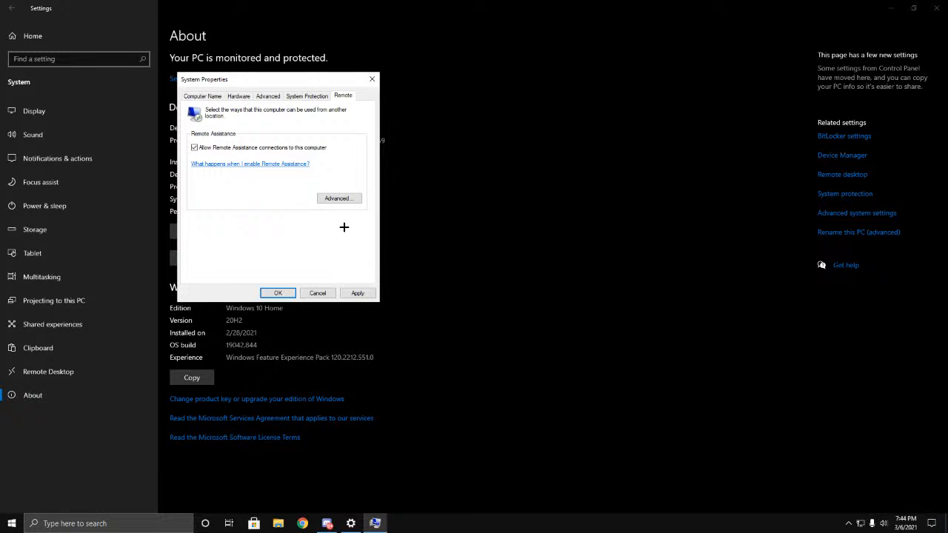
left_click(339, 198)
left_click(214, 146)
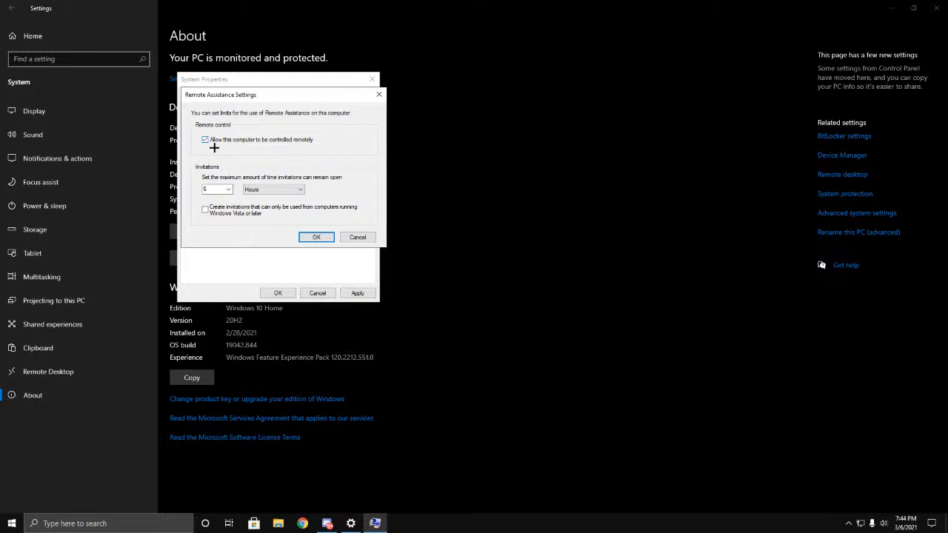
left_click(316, 237)
left_click(195, 148)
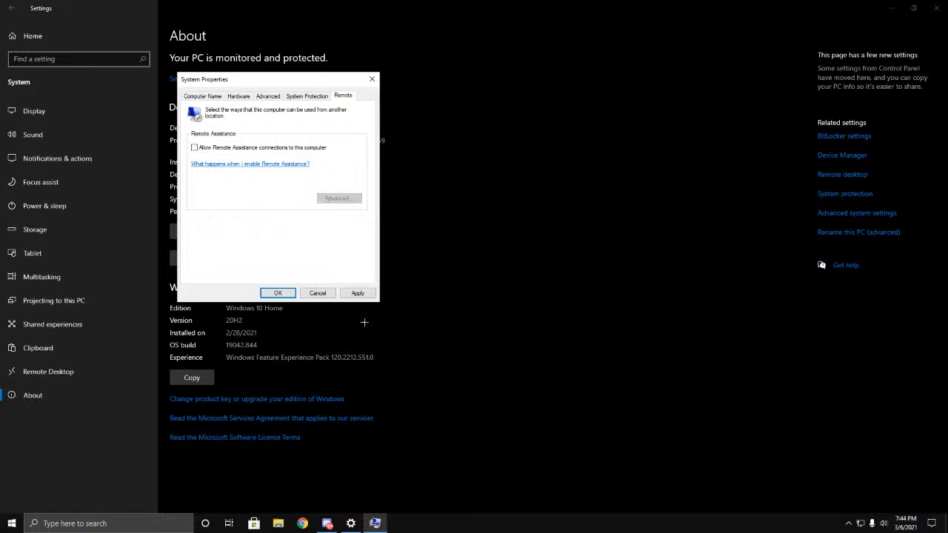
left_click(358, 293)
left_click(278, 293)
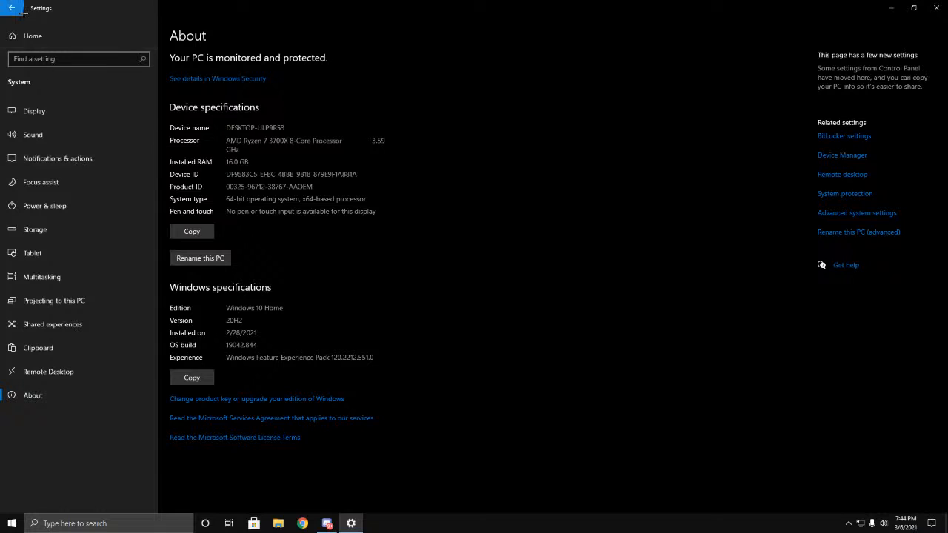
Step: Look through the Devices settings, including the Mouse page and the G432 Gaming Headset entry under Bluetooth & other devices
left_click(33, 39)
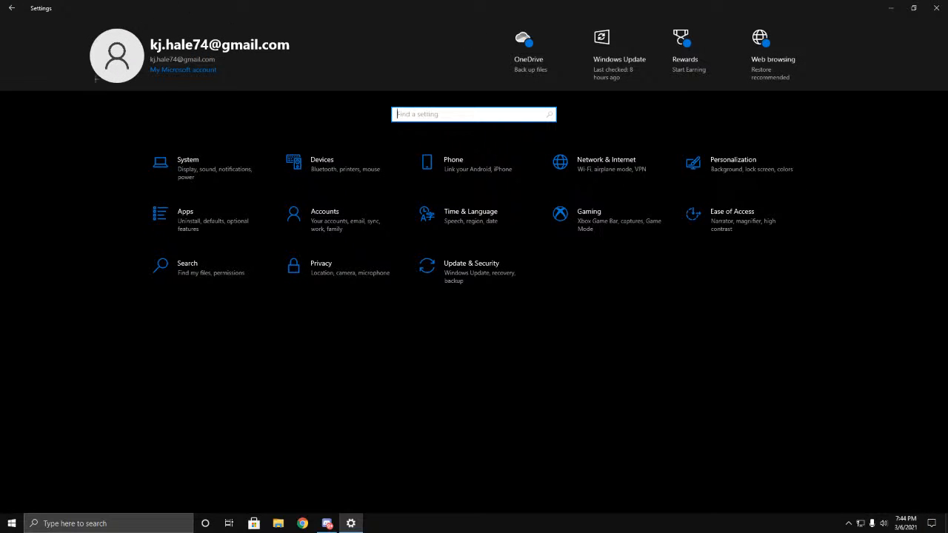
left_click(342, 181)
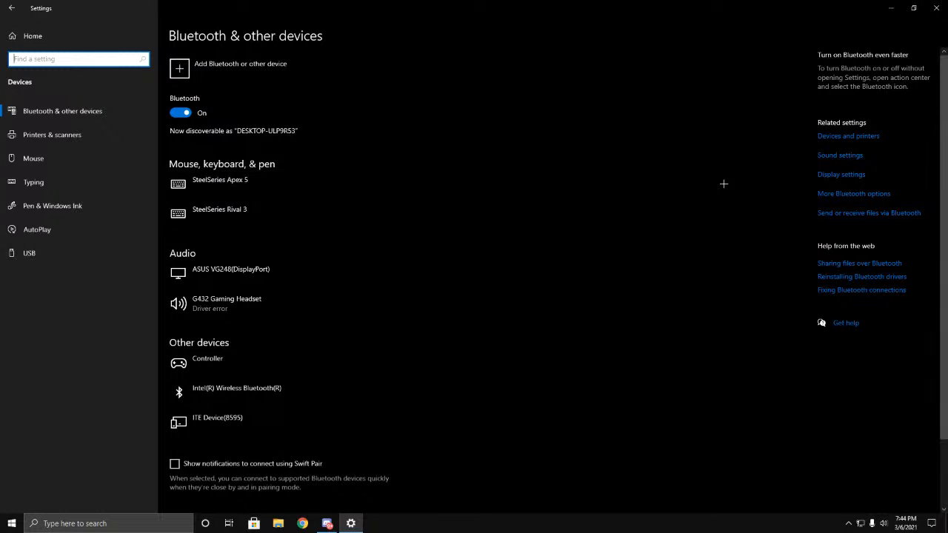
left_click(17, 159)
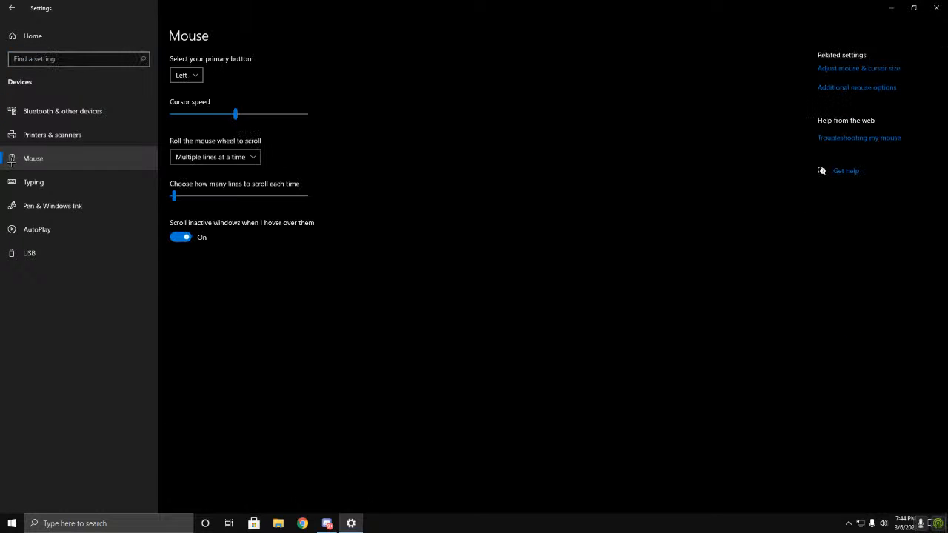
left_click(34, 111)
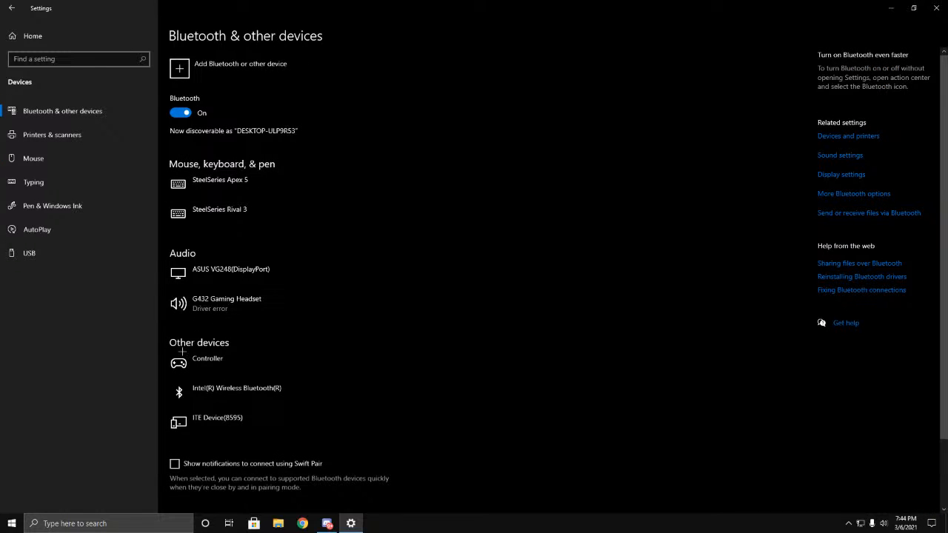
left_click(215, 307)
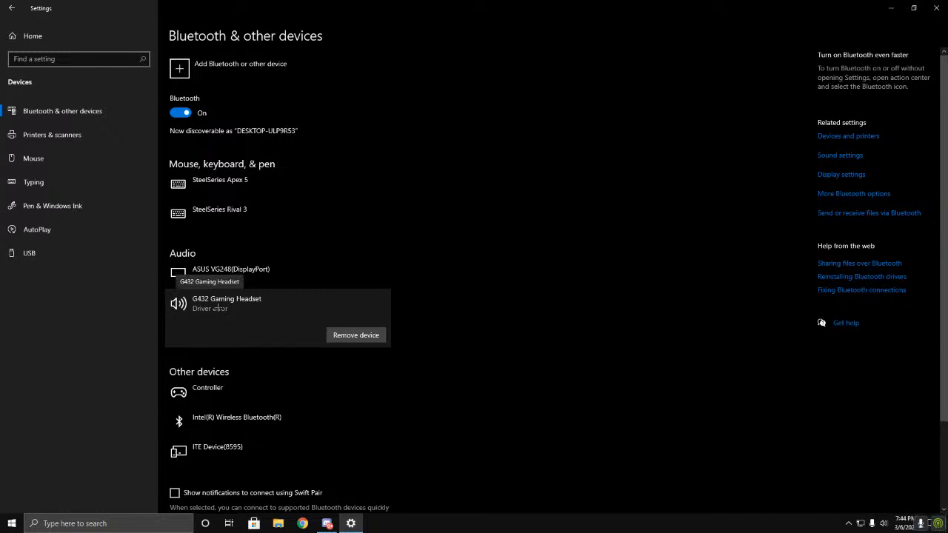
Step: Open the pointer options in the additional mouse options and apply Enhance pointer precision switched off
left_click(46, 164)
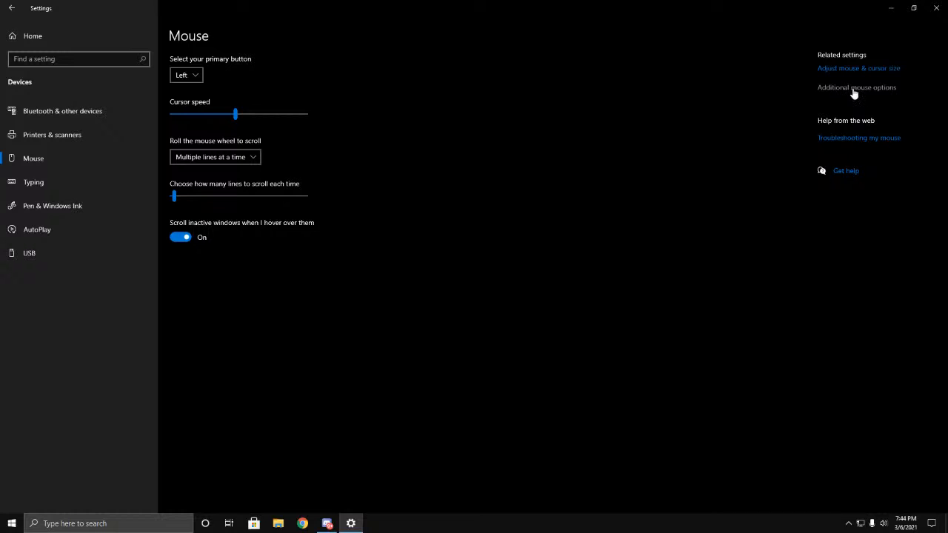
left_click(852, 89)
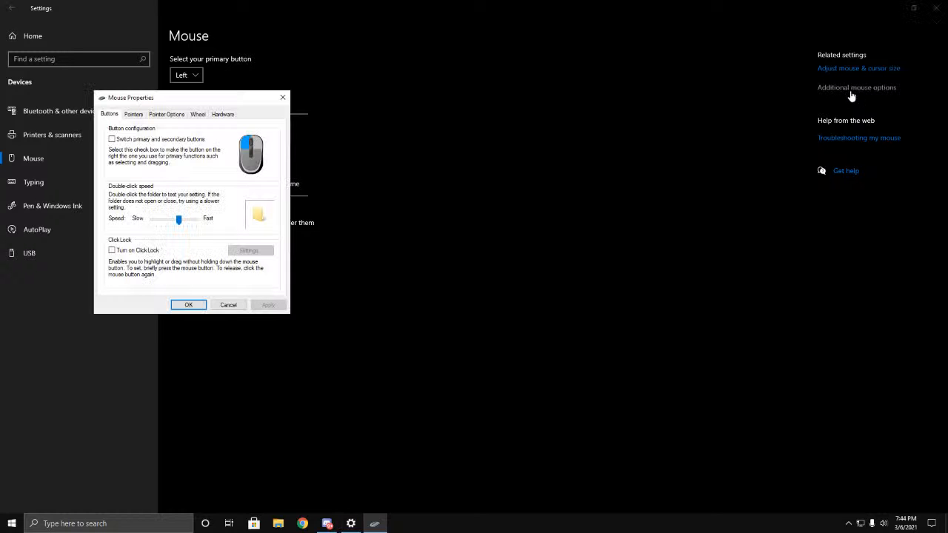
left_click(165, 114)
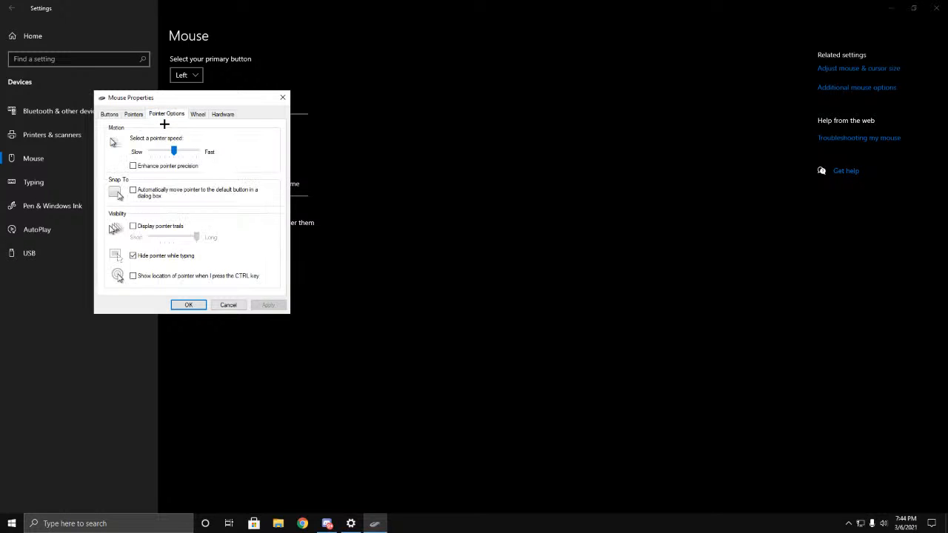
left_click(141, 175)
left_click(268, 305)
left_click(134, 166)
left_click(268, 305)
Step: Move the pointer speed to the slowest end, raise it notch by notch to the middle, and apply it
left_click_drag(176, 152, 143, 161)
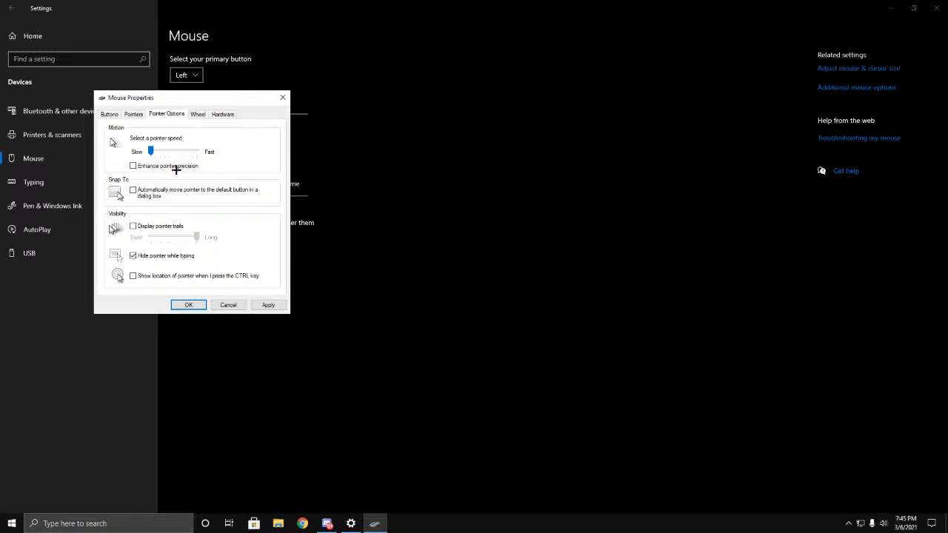
key("Right")
key("Right")
key("Right")
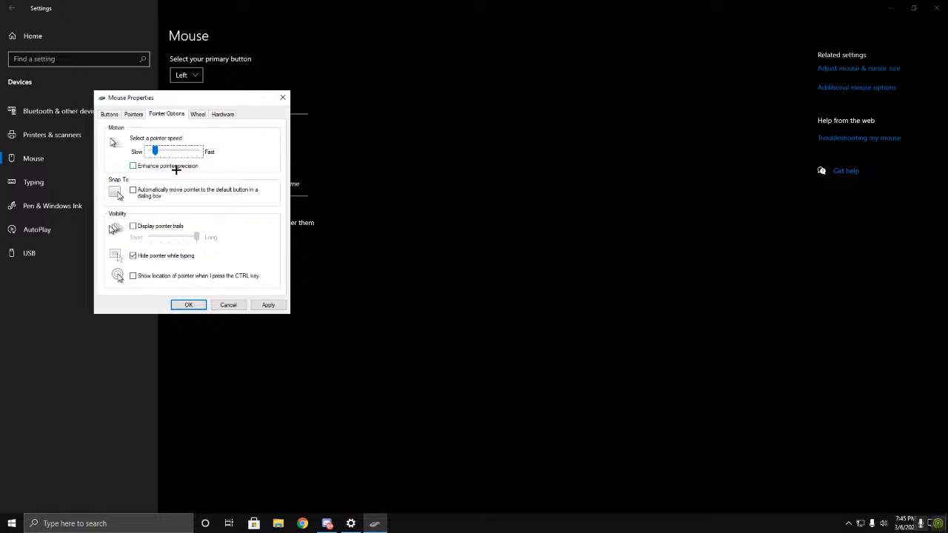
key("Right")
key("Right")
key("Right")
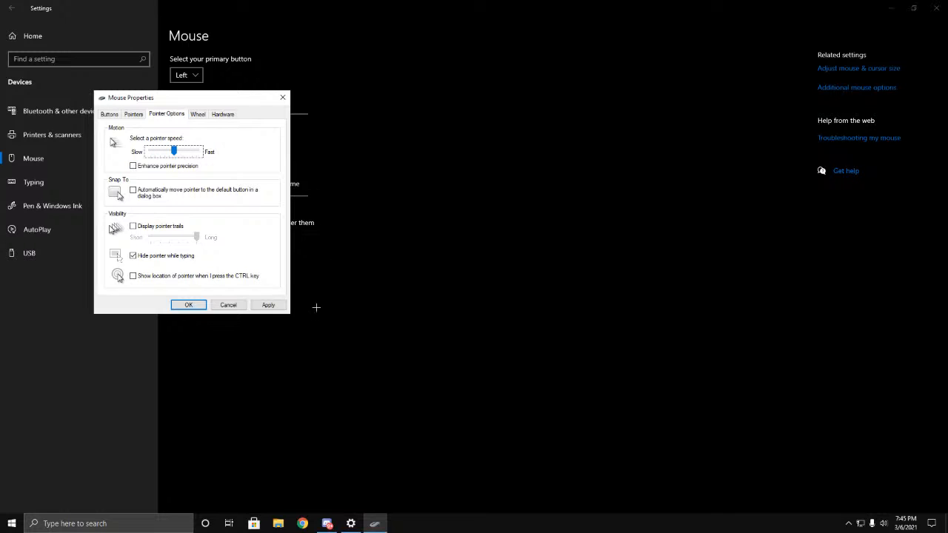
left_click(268, 305)
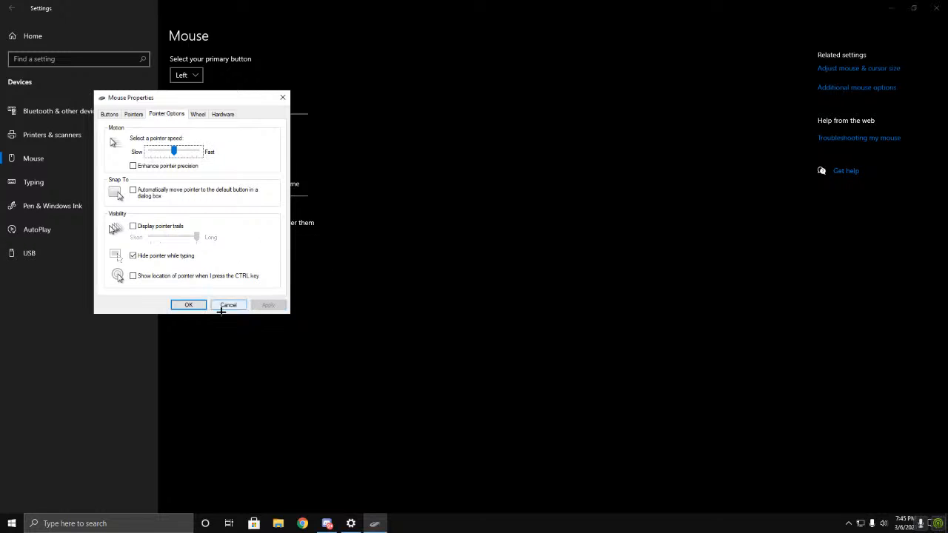
Step: Lower the pointer speed to the slow end again, return it to the middle notch, apply it, and close the mouse properties
left_click_drag(216, 103, 295, 113)
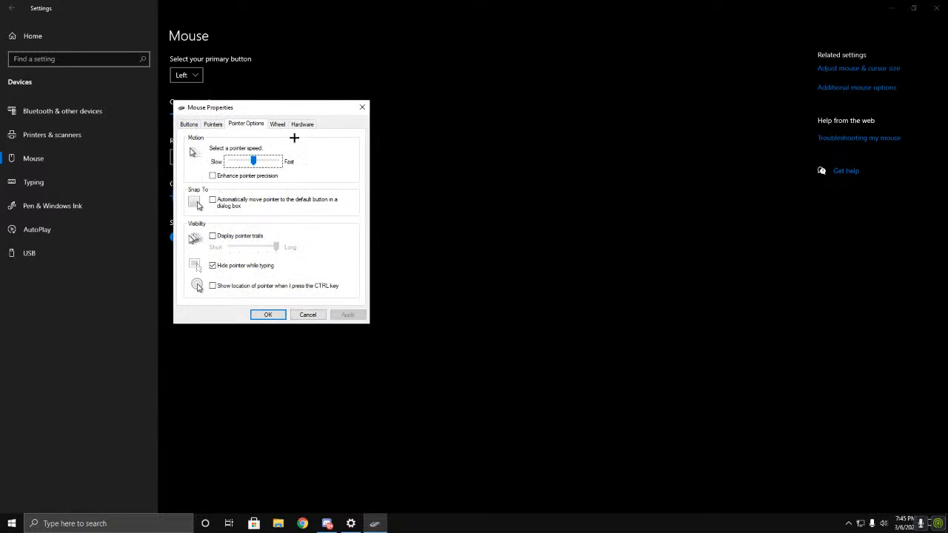
left_click(271, 167)
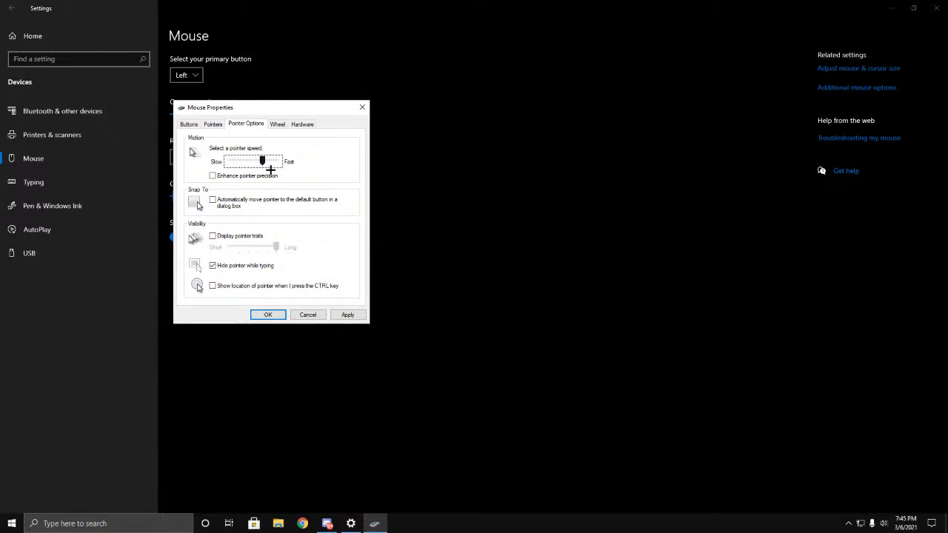
key("Left")
key("Left")
key("Left")
key("Left")
key("Left")
key("Left")
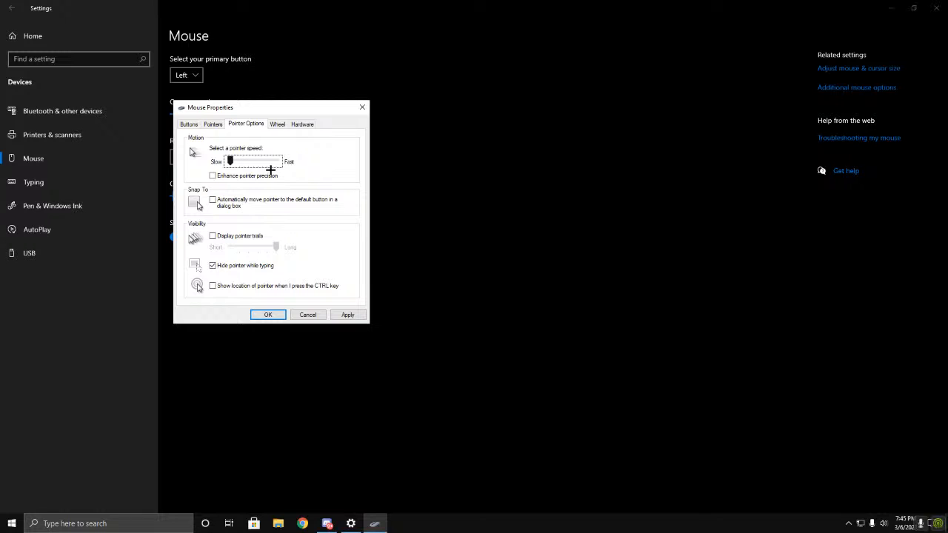
key("Right")
key("Right")
key("Right")
key("Right")
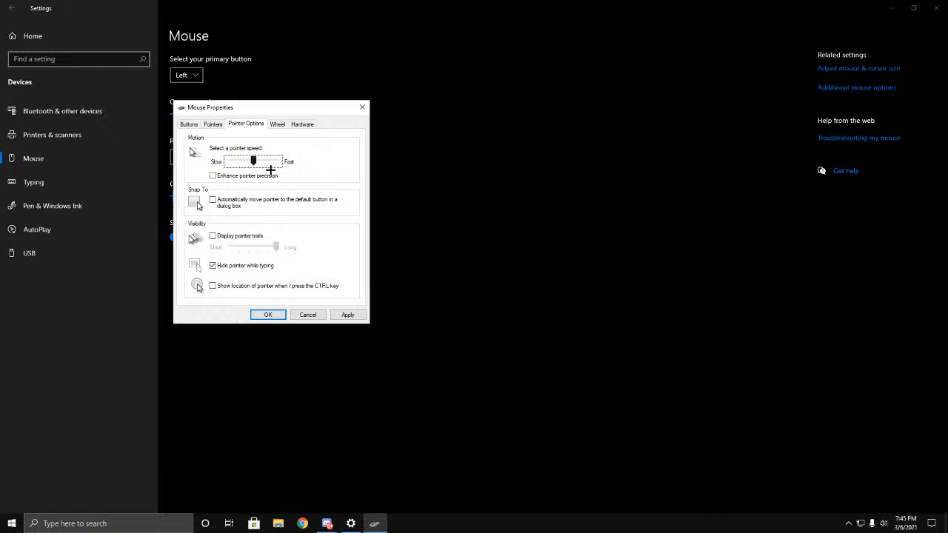
left_click(348, 315)
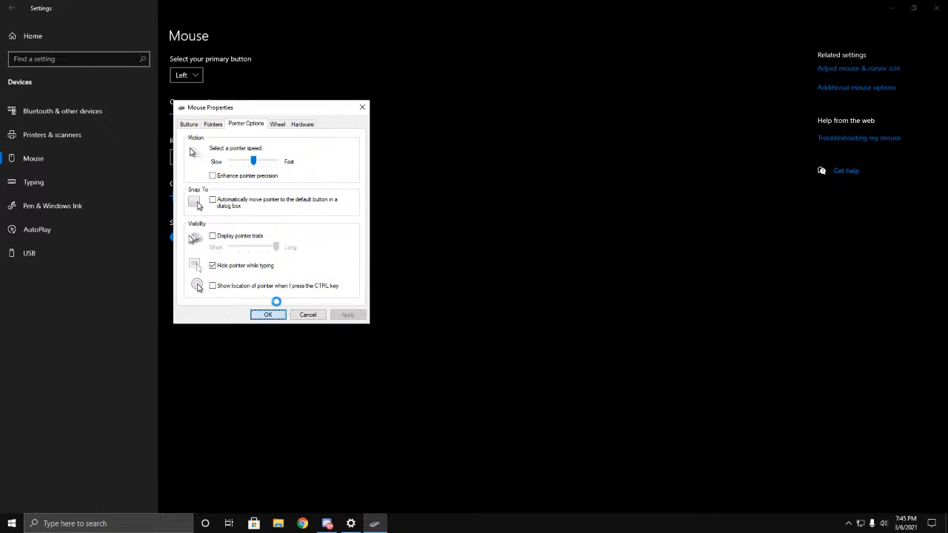
key("Return")
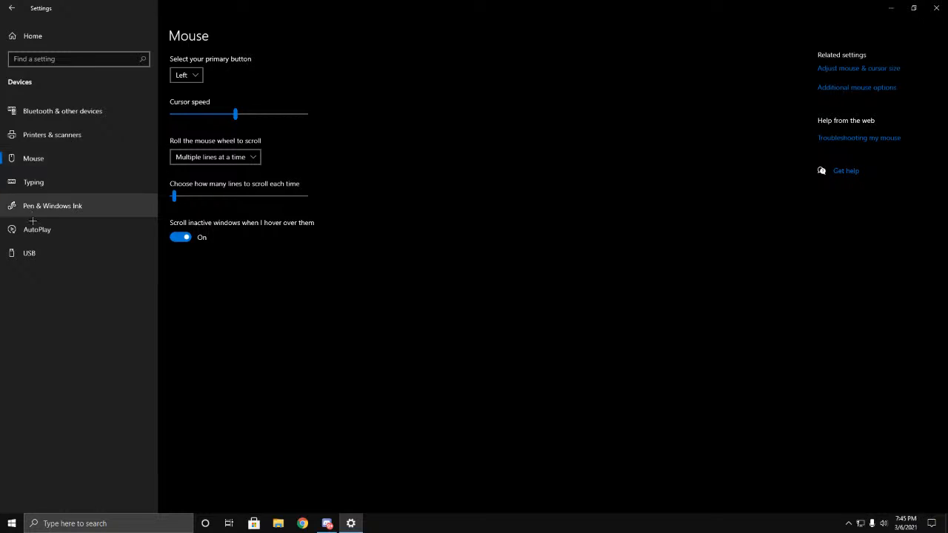
Step: Go to the Network & Internet adapter options and open the Ethernet connection's properties
left_click(11, 9)
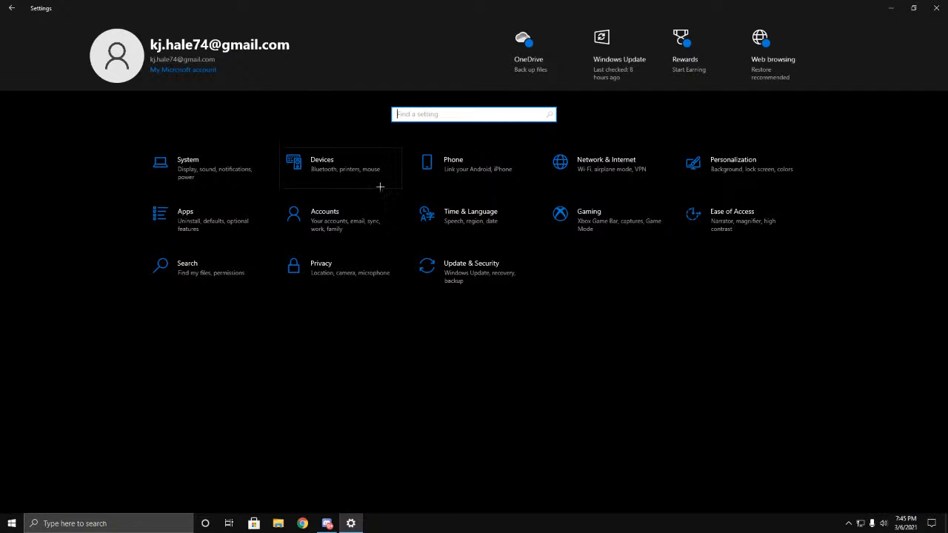
left_click(662, 183)
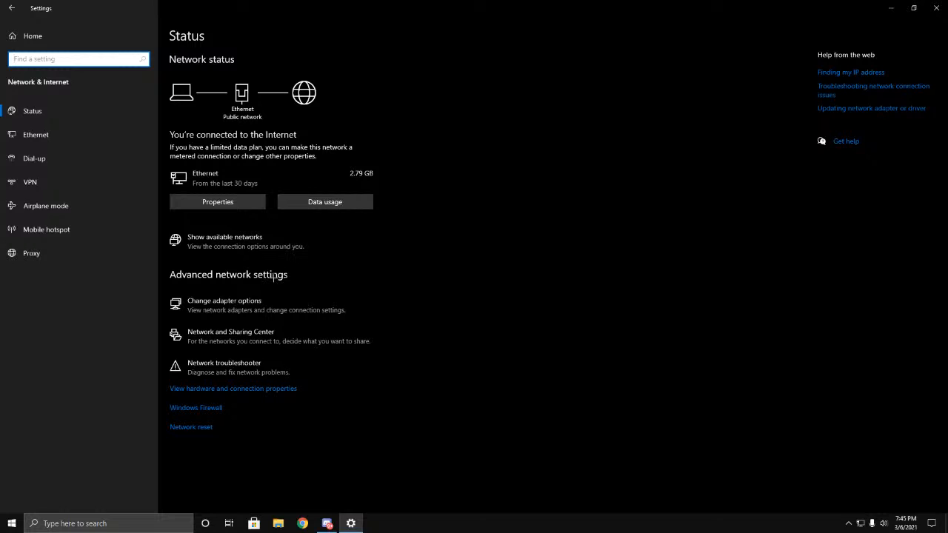
left_click(238, 319)
left_click(422, 175)
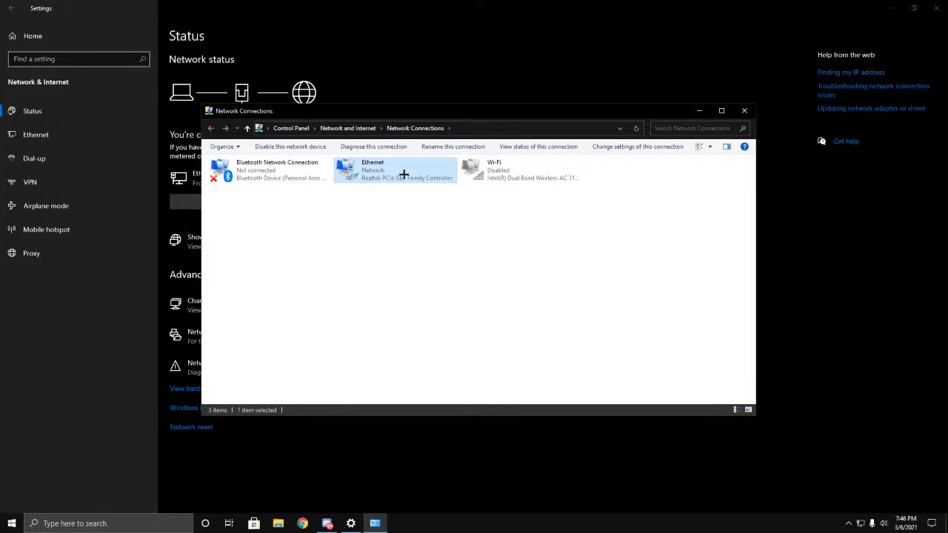
double_click(408, 178)
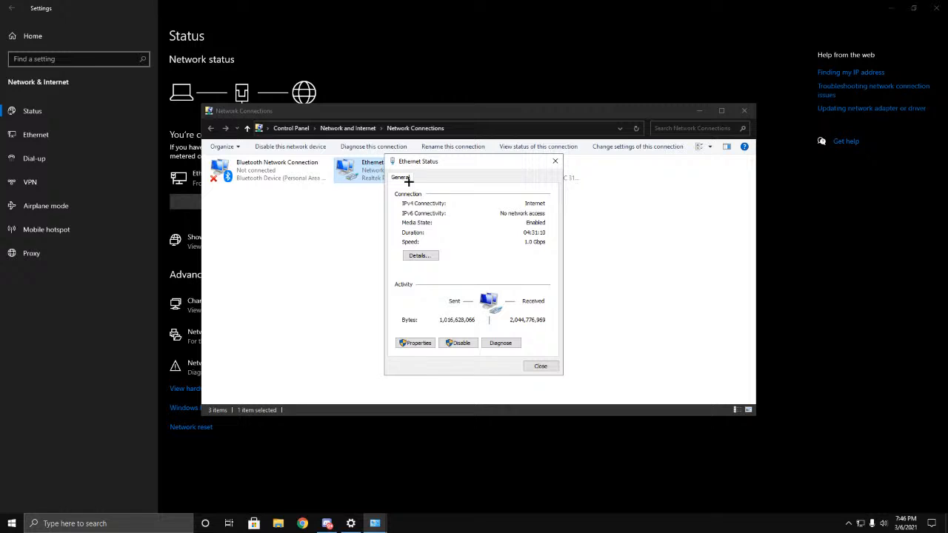
left_click(426, 348)
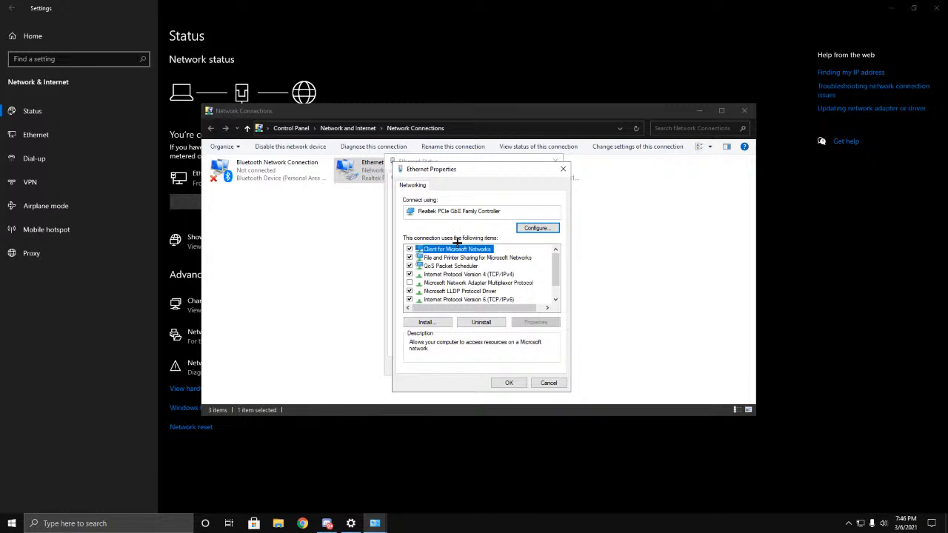
Step: Look at the Ethernet connection's Internet Protocol Version 4, file sharing and Microsoft client items, and close its properties and status
left_click(453, 275)
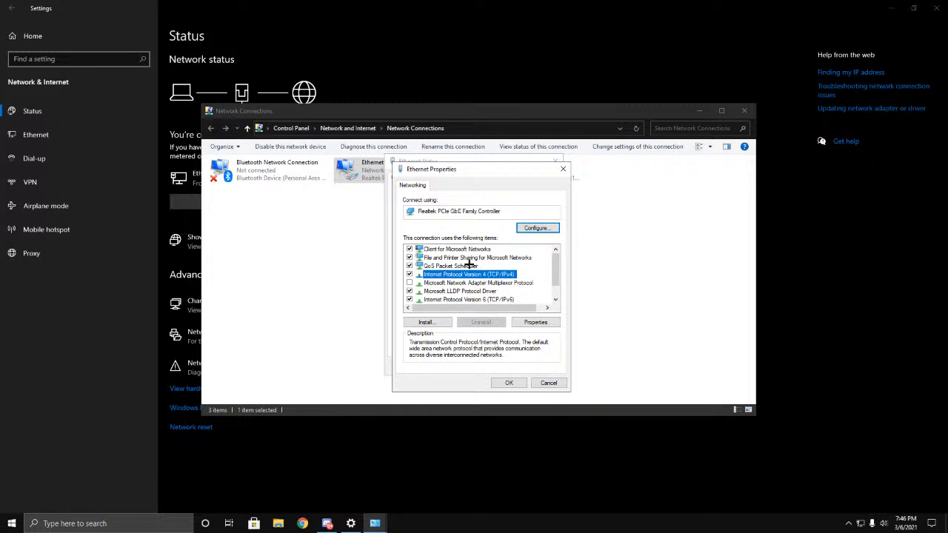
left_click(462, 250)
left_click(466, 258)
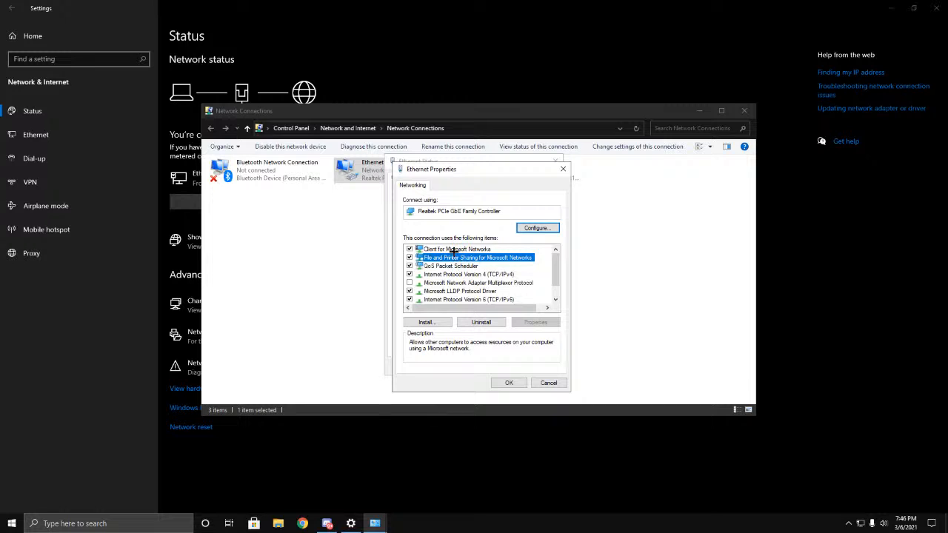
left_click(454, 250)
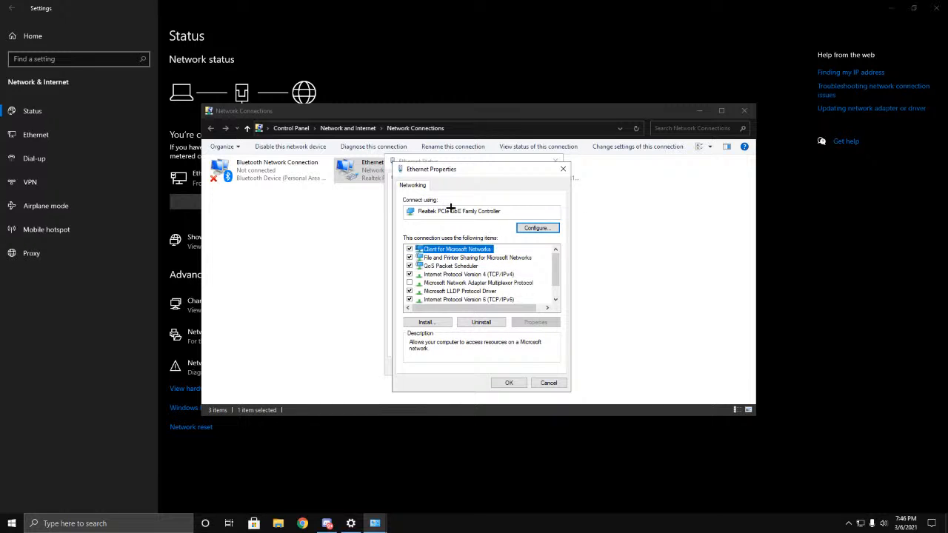
left_click(562, 168)
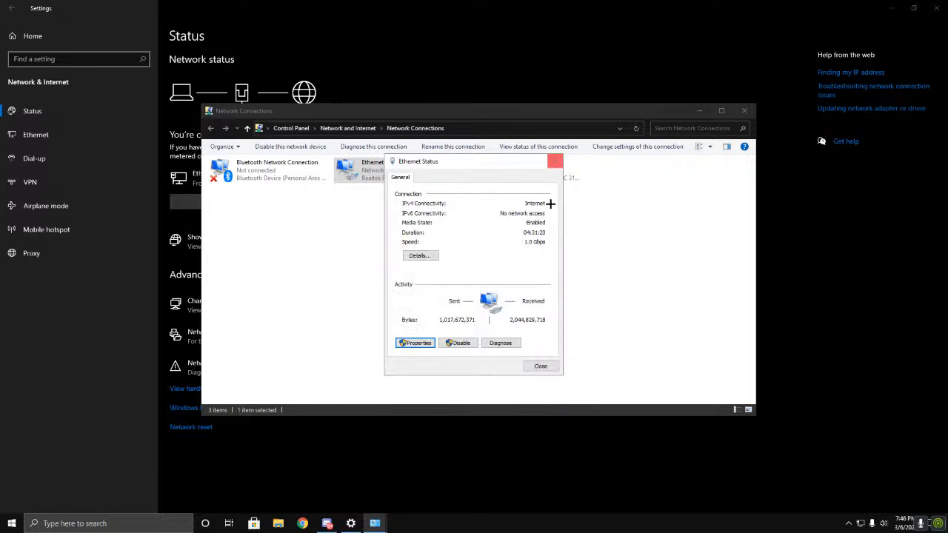
left_click(554, 162)
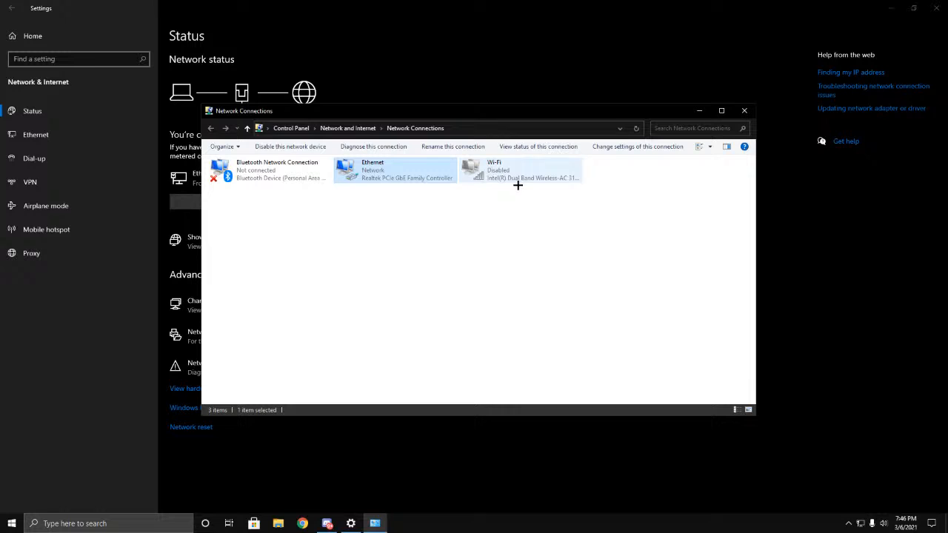
Step: Reopen the Ethernet properties and open the Realtek PCIe GbE Family Controller configuration, discarding the changes made to the connection items
double_click(387, 180)
left_click(419, 345)
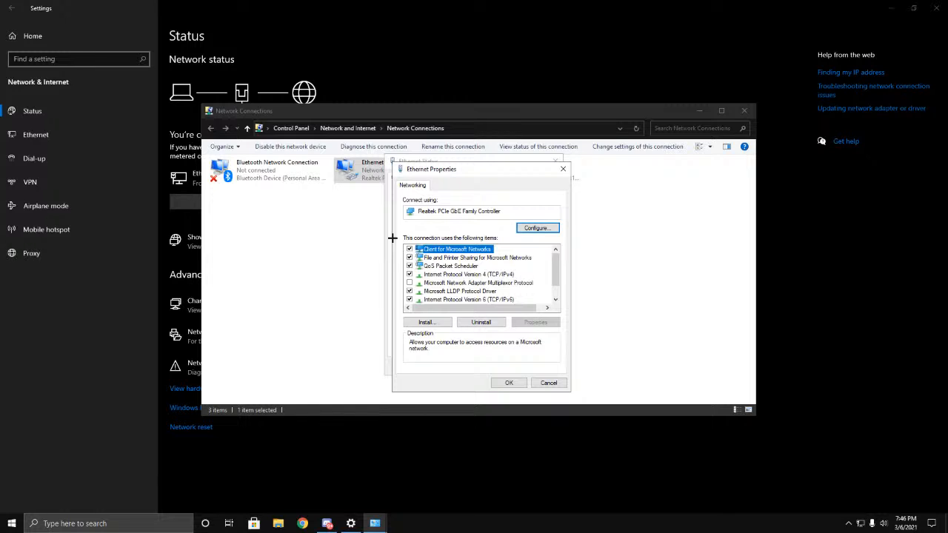
left_click(438, 275)
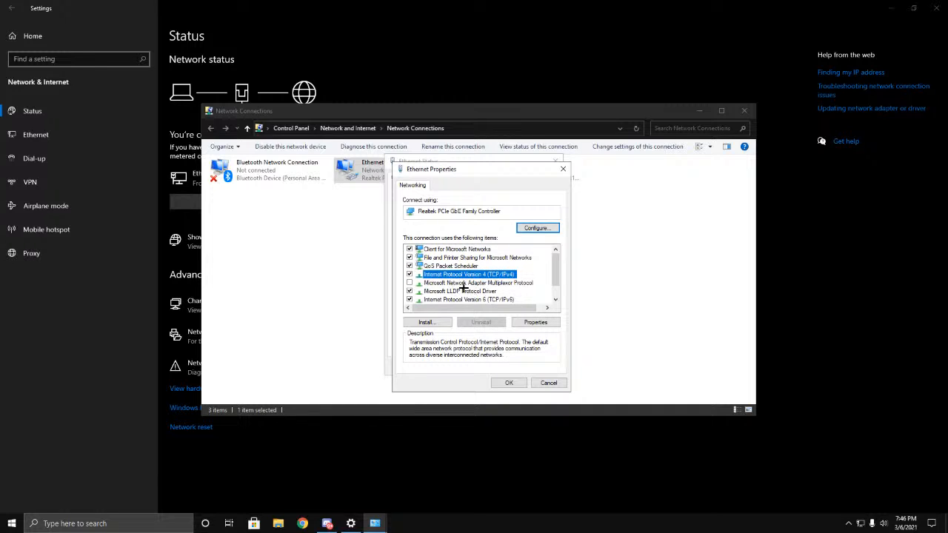
key("alt+space")
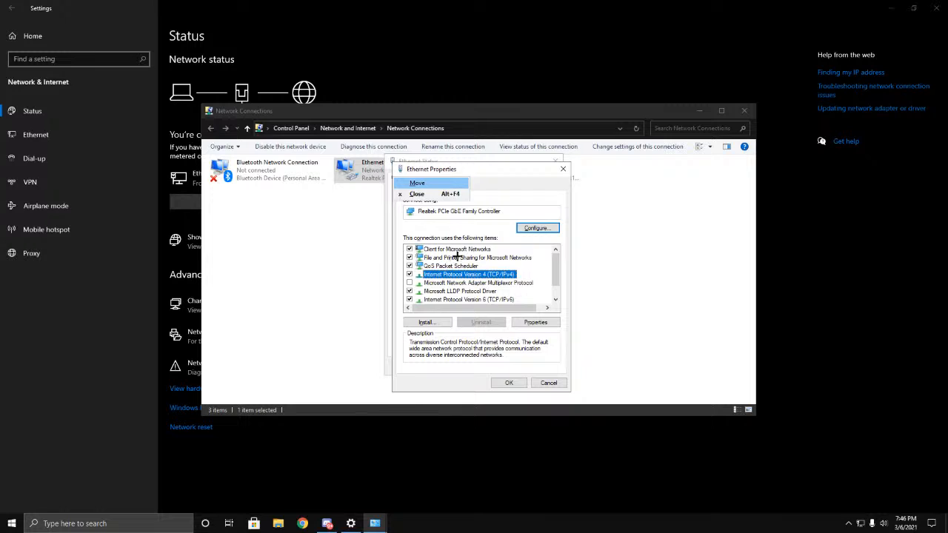
left_click(454, 252)
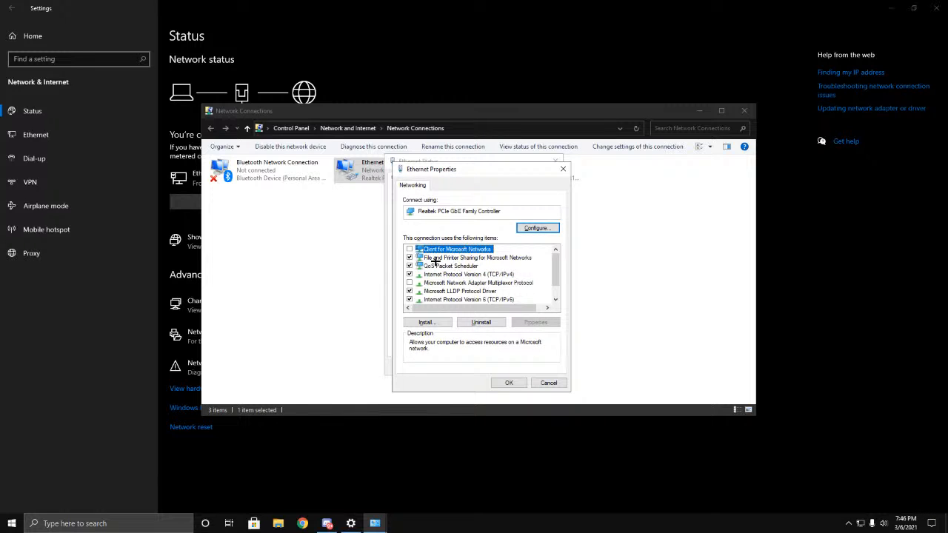
left_click(409, 250)
left_click(540, 228)
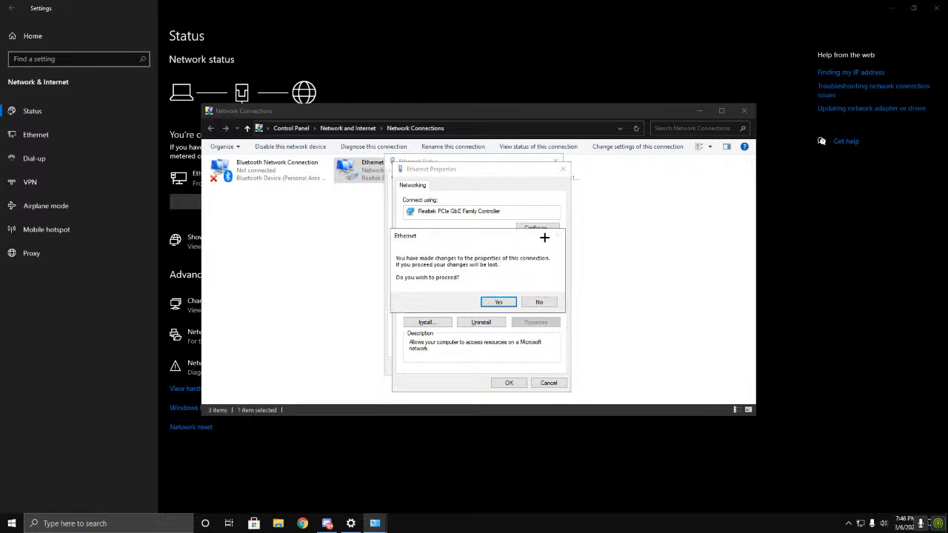
left_click(499, 302)
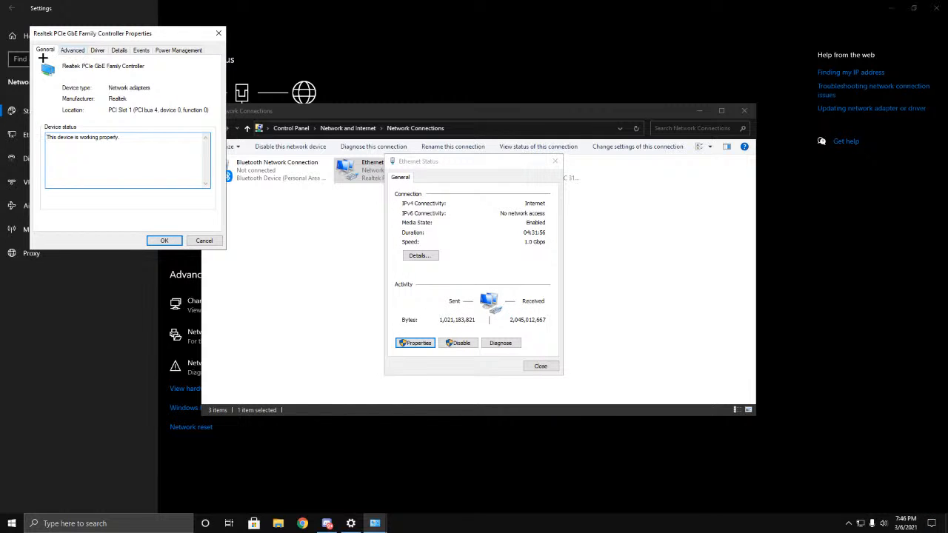
Step: Examine the network controller's advanced properties, driver details, Energy-Efficient Ethernet value and power management options
left_click(83, 54)
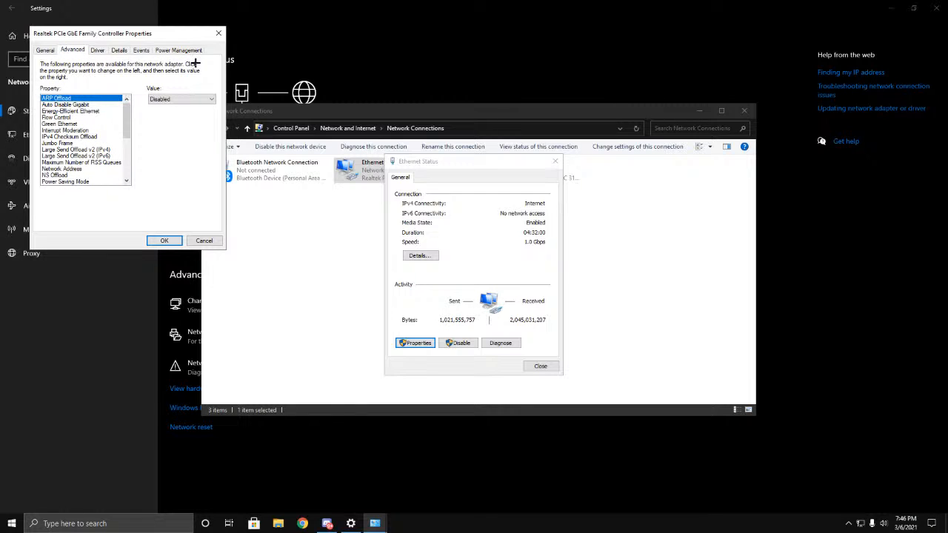
left_click(98, 50)
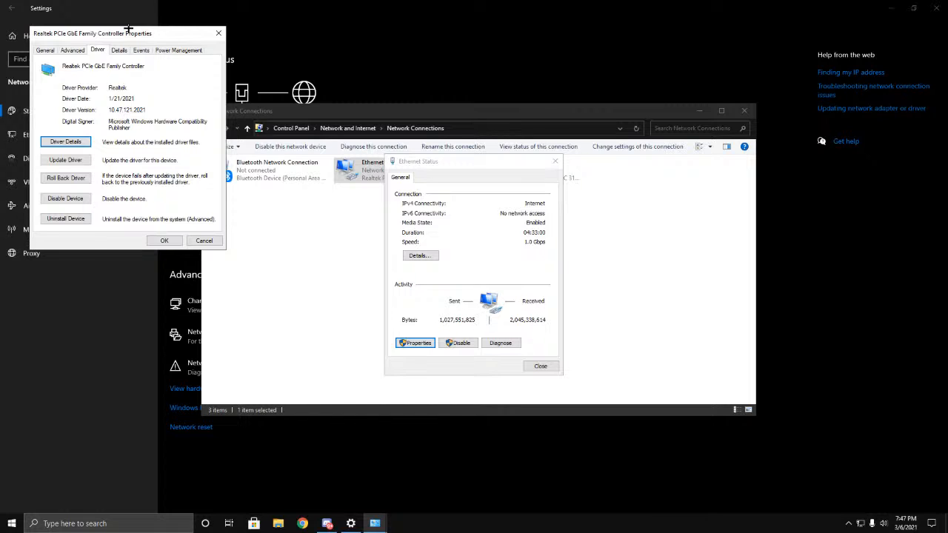
left_click(75, 57)
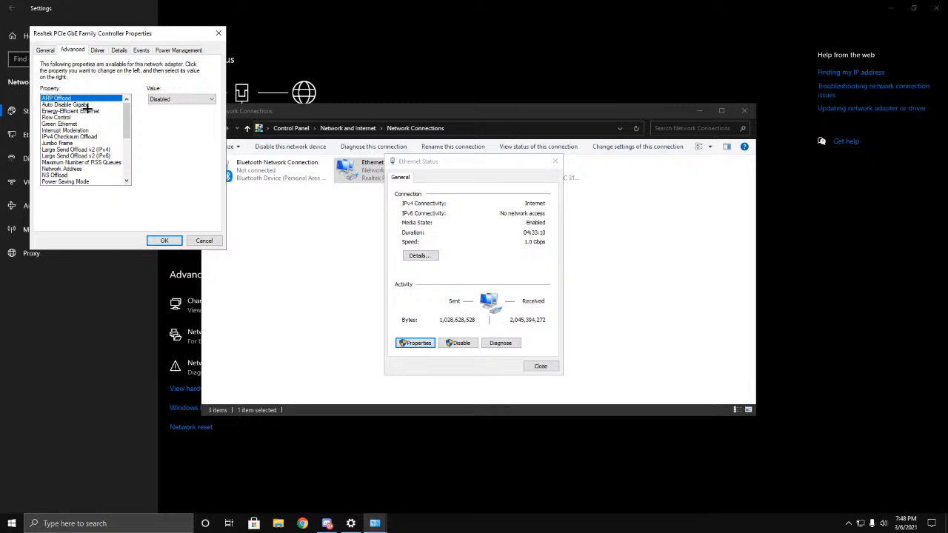
left_click(60, 112)
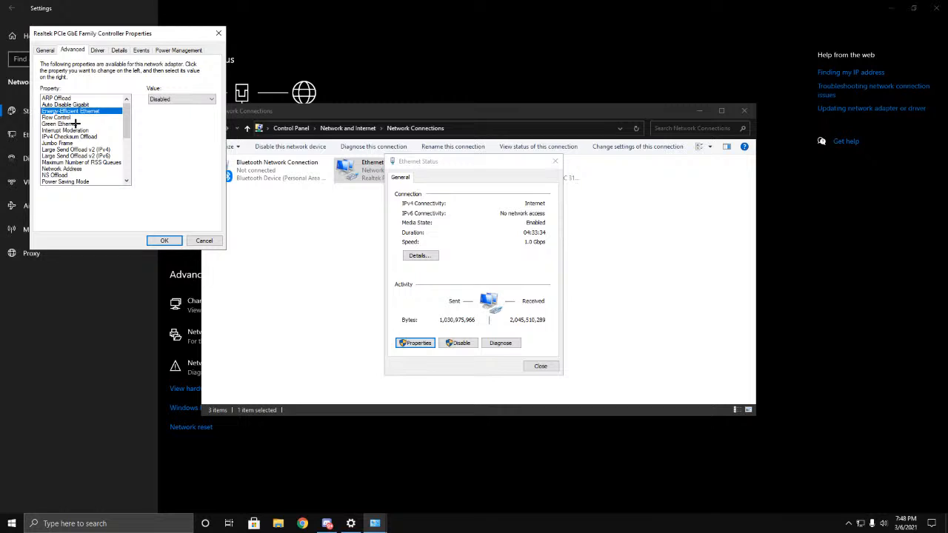
left_click(191, 53)
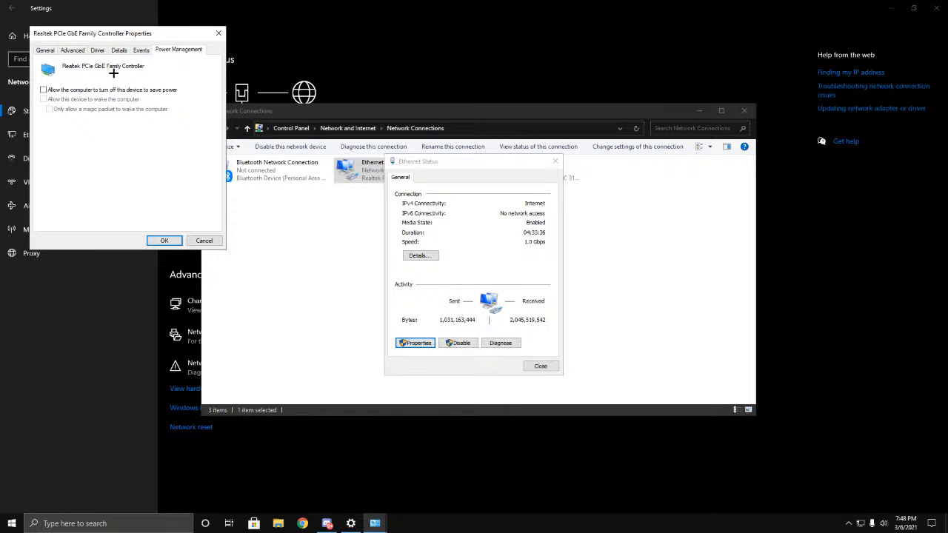
left_click(72, 50)
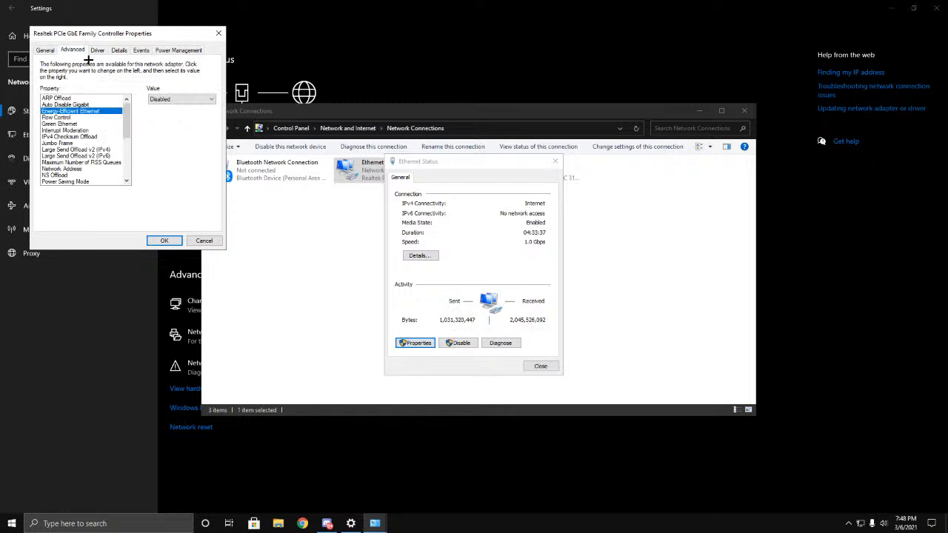
Step: Check the controller's values for Green Ethernet, Energy-Efficient Ethernet, Power Saving Mode and Receive Side Scaling among the advanced properties
left_click(63, 124)
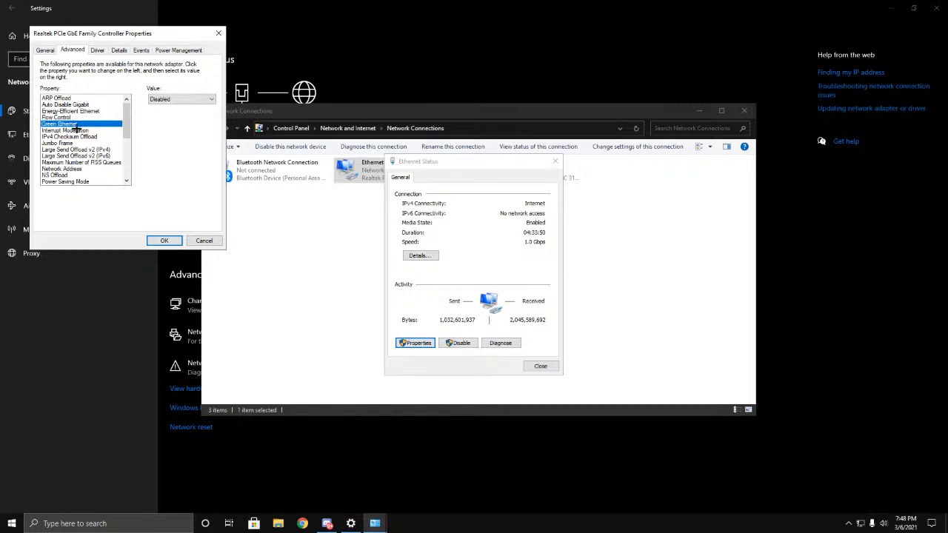
left_click(68, 113)
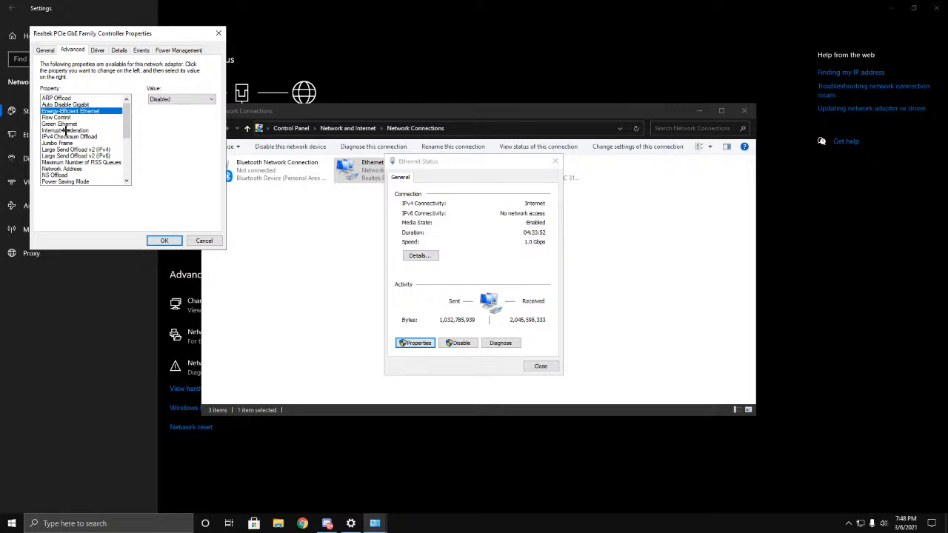
left_click(66, 123)
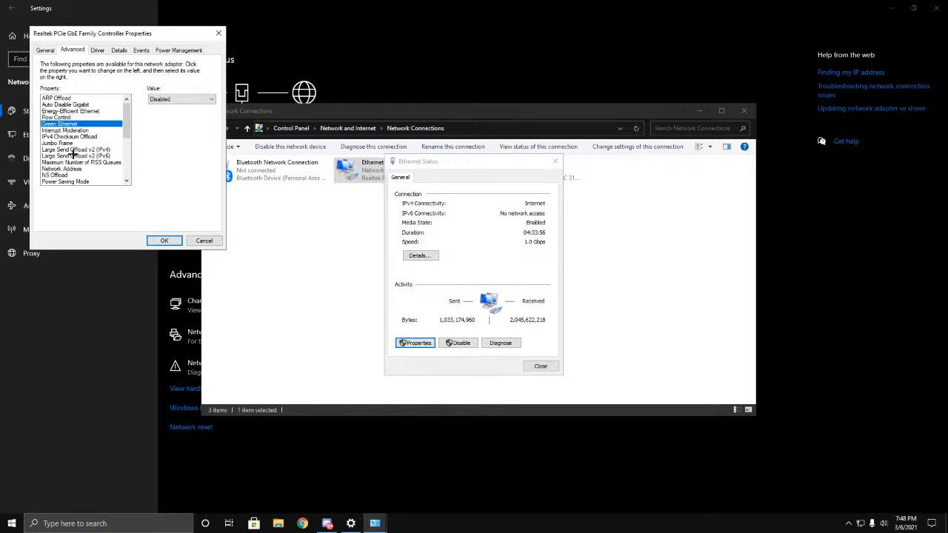
left_click(66, 182)
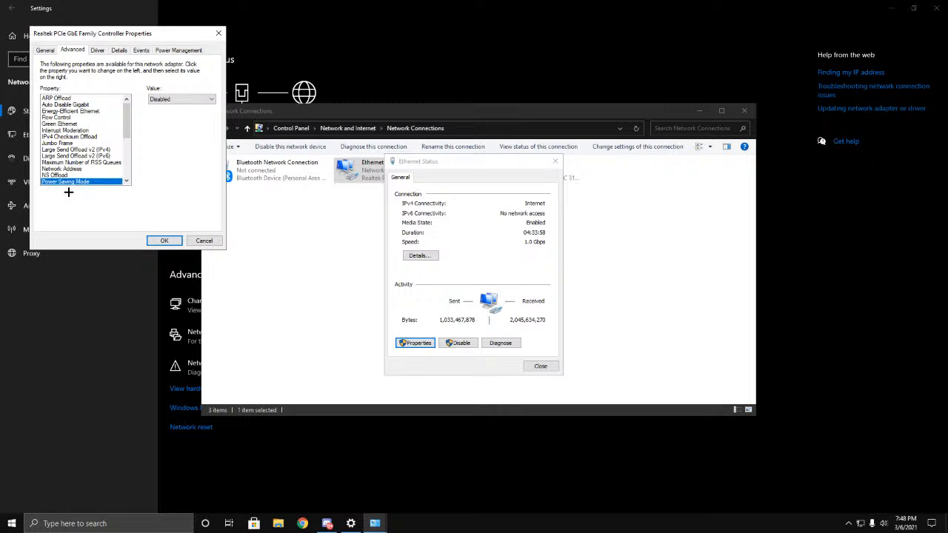
scroll(92, 146, "down", 4)
scroll(108, 140, "up", 1)
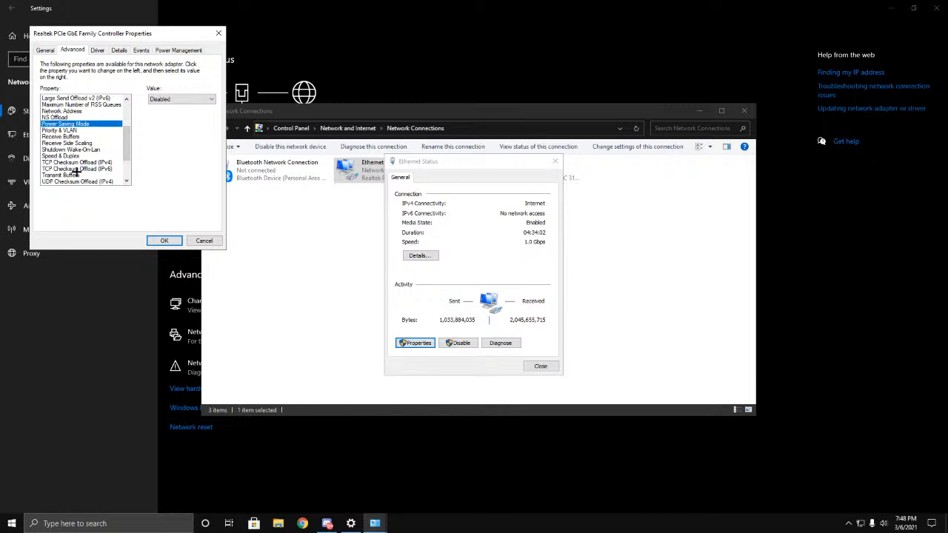
scroll(70, 171, "down", 2)
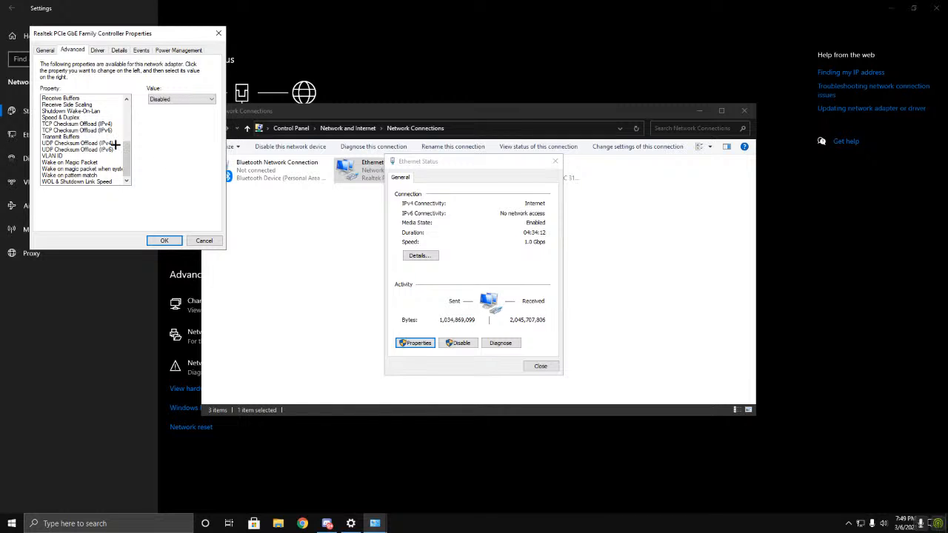
left_click(92, 111)
left_click(88, 105)
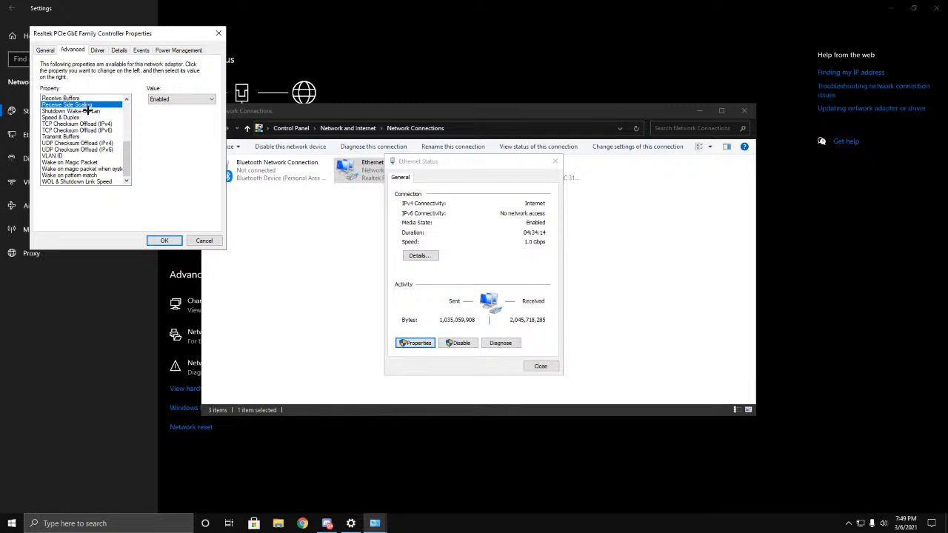
Step: Check the controller's values for Energy-Efficient Ethernet, Green Ethernet, Interrupt Moderation and IPv4 Checksum Offload among the advanced properties
scroll(77, 142, "up", 5)
left_click(78, 131)
left_click(80, 112)
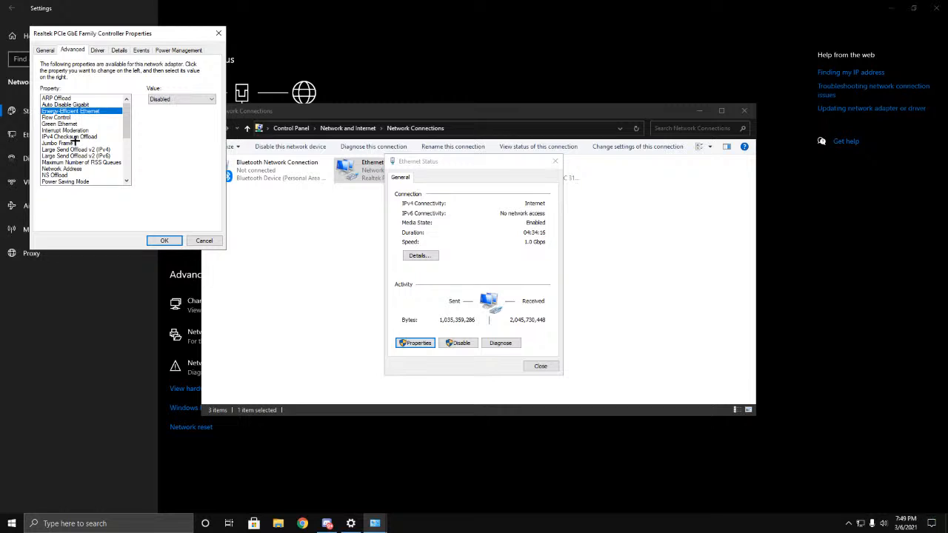
left_click(77, 138)
left_click(79, 125)
left_click(78, 138)
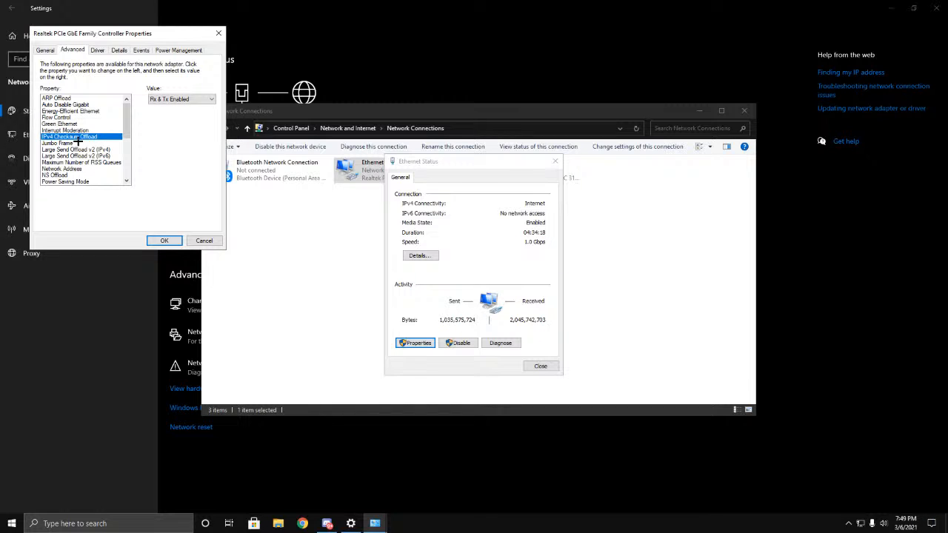
left_click(79, 125)
left_click(79, 137)
Step: Accept the network controller's configuration and close the Ethernet status and Network Connections windows
left_click(176, 241)
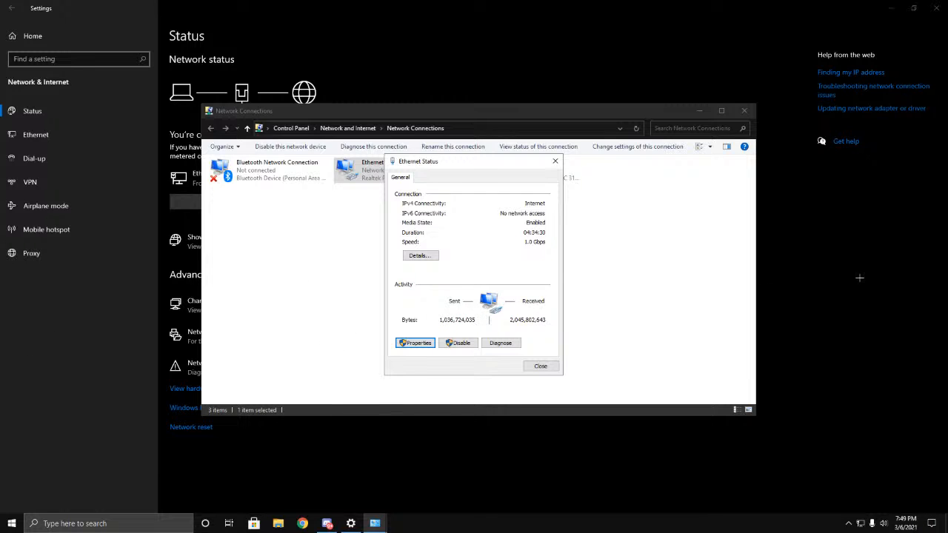
left_click(555, 370)
left_click(744, 110)
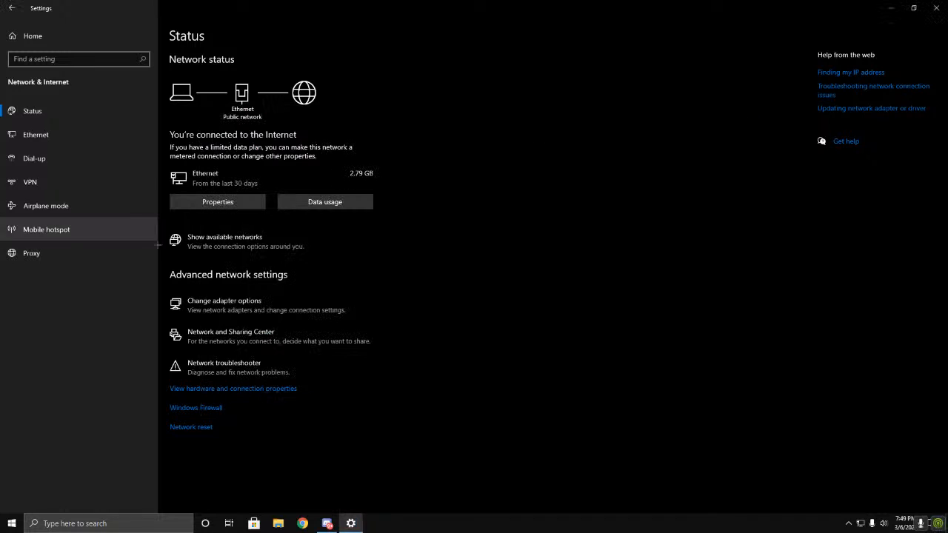
Step: Go to the Personalization colour settings and switch transparency effects on and back off
left_click(10, 8)
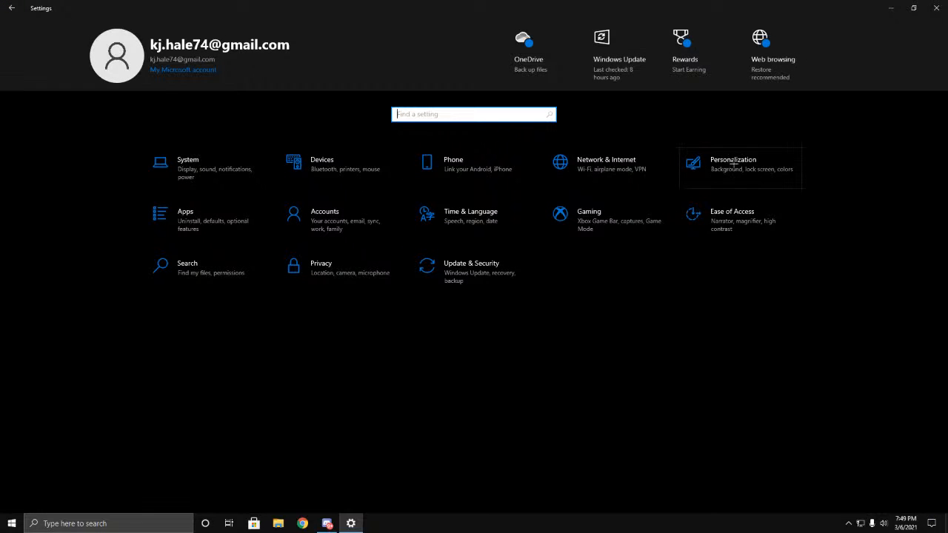
left_click(726, 165)
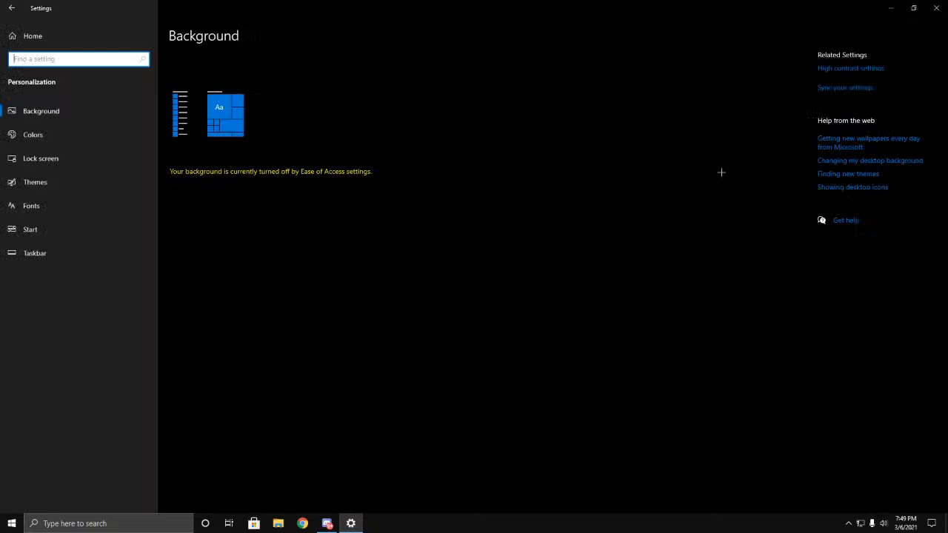
left_click(37, 135)
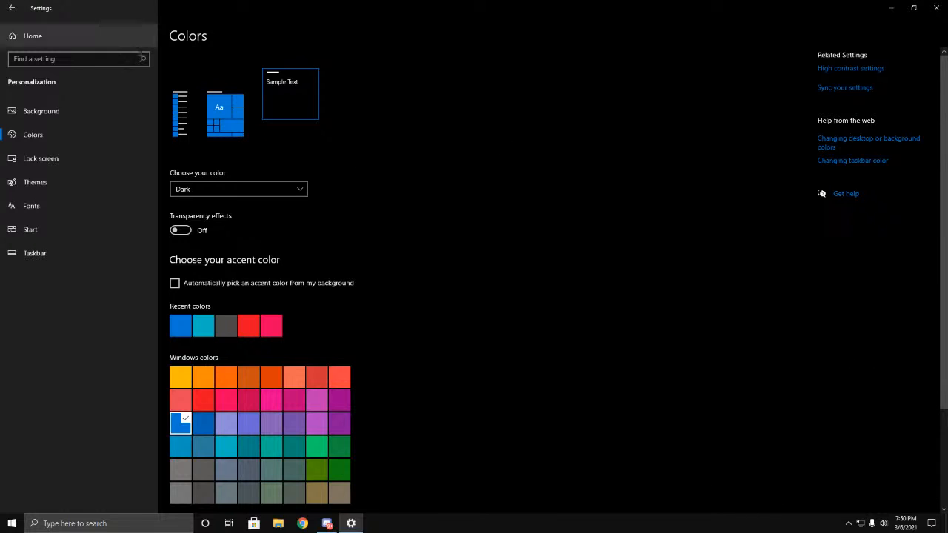
left_click(180, 230)
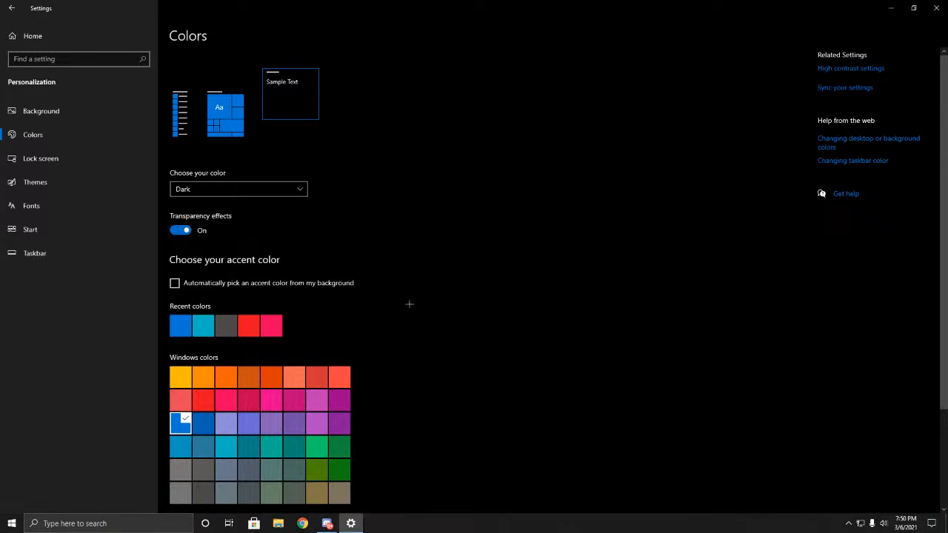
left_click(181, 230)
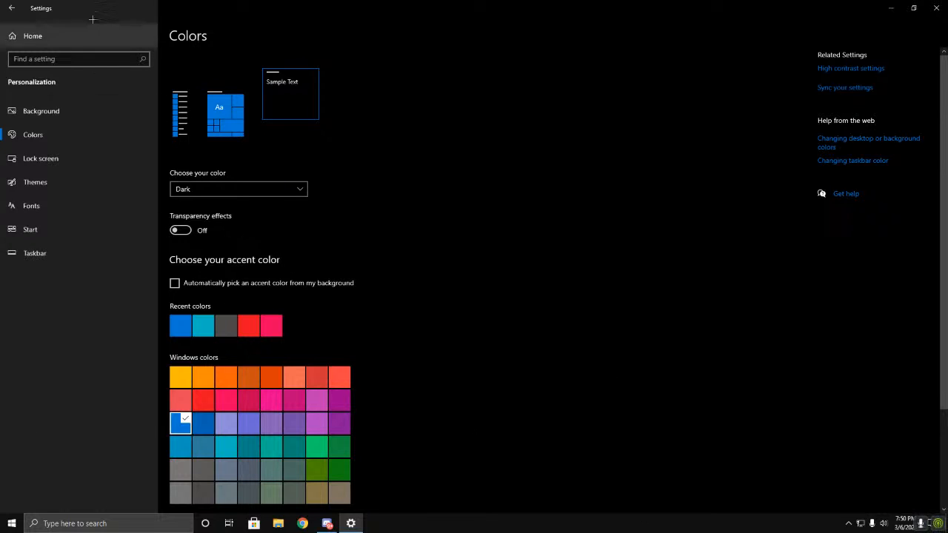
Step: Go to the Startup apps list in the Apps settings and turn off MSASCuiL
left_click(11, 8)
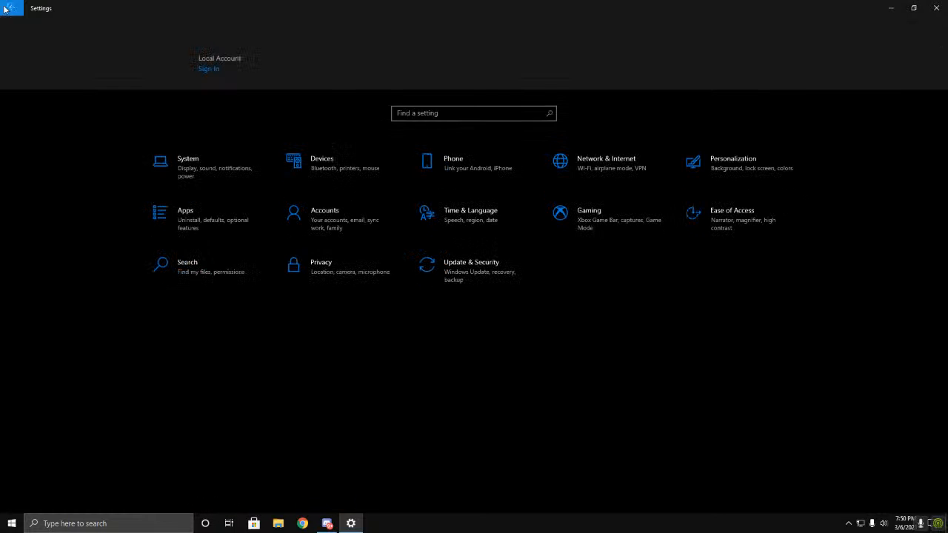
left_click(200, 228)
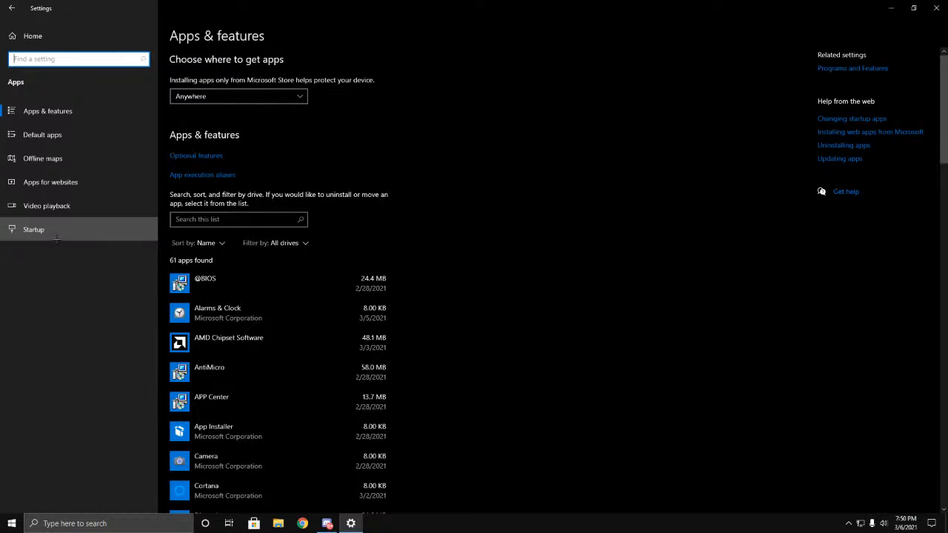
left_click(131, 237)
left_click(328, 186)
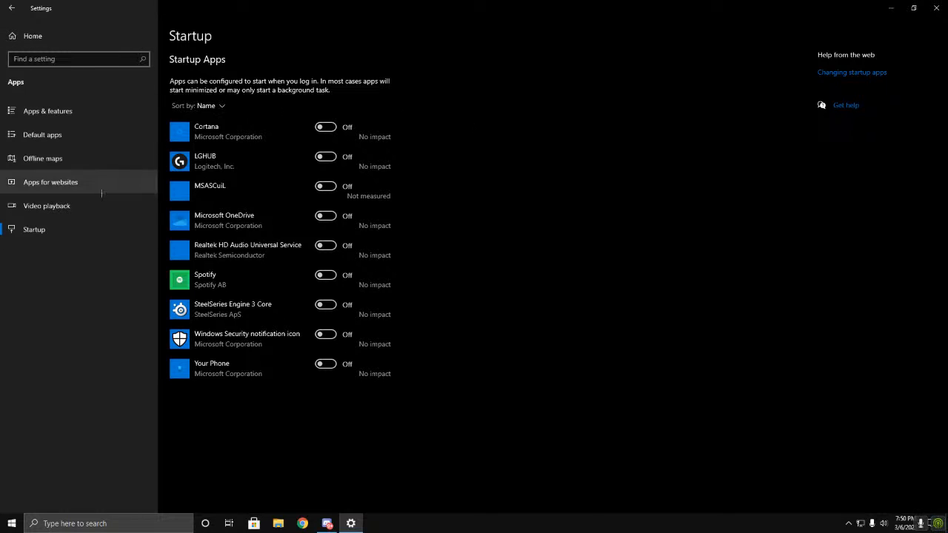
Step: Look through the list of installed apps under Apps & features for programs that may be unneeded
left_click(47, 111)
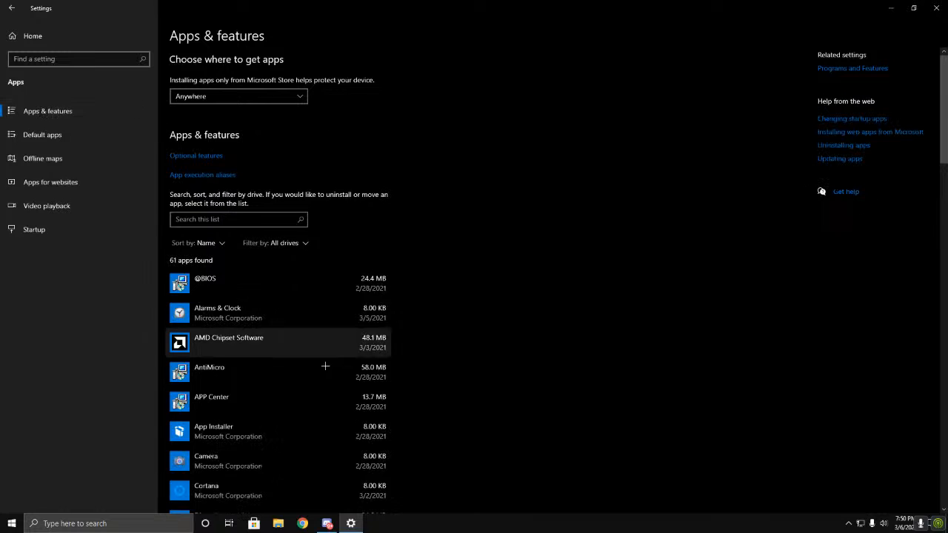
scroll(326, 366, "down", 3)
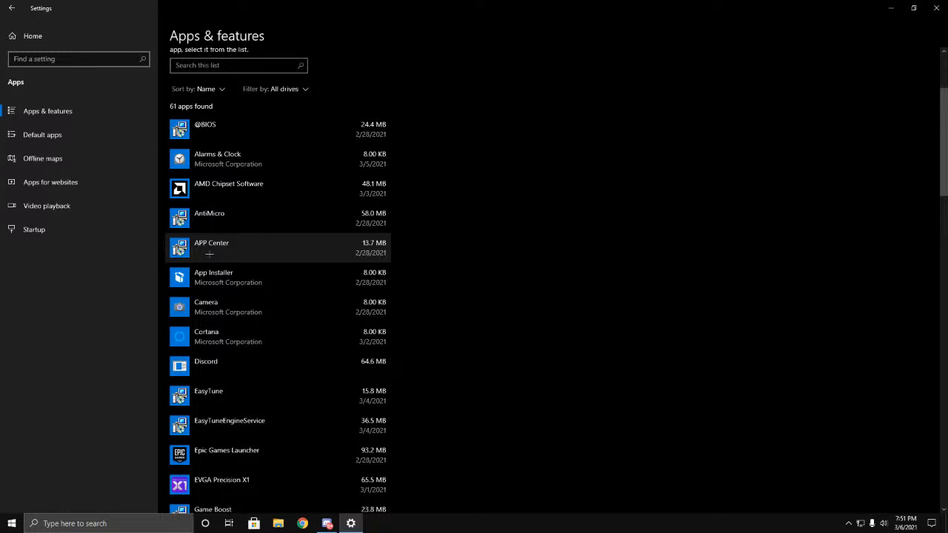
scroll(272, 268, "down", 5)
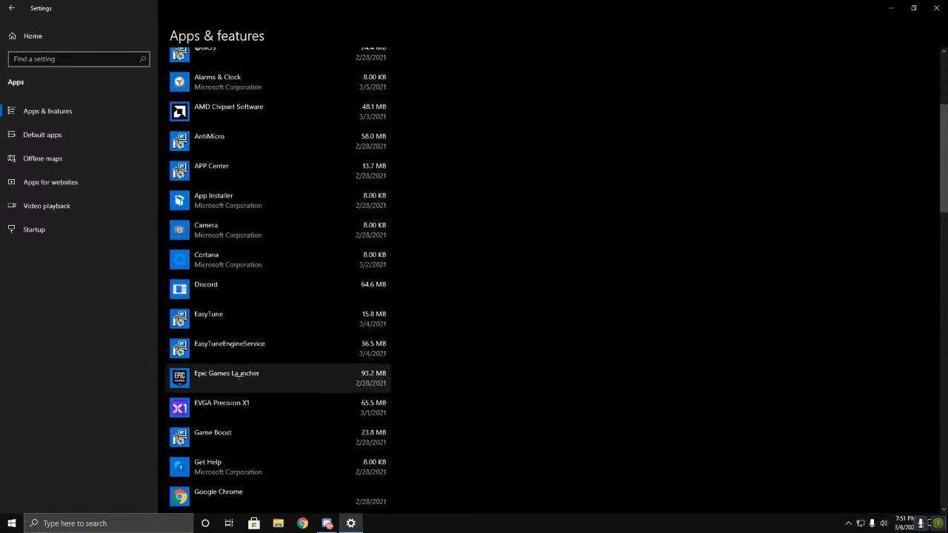
scroll(201, 268, "down", 1)
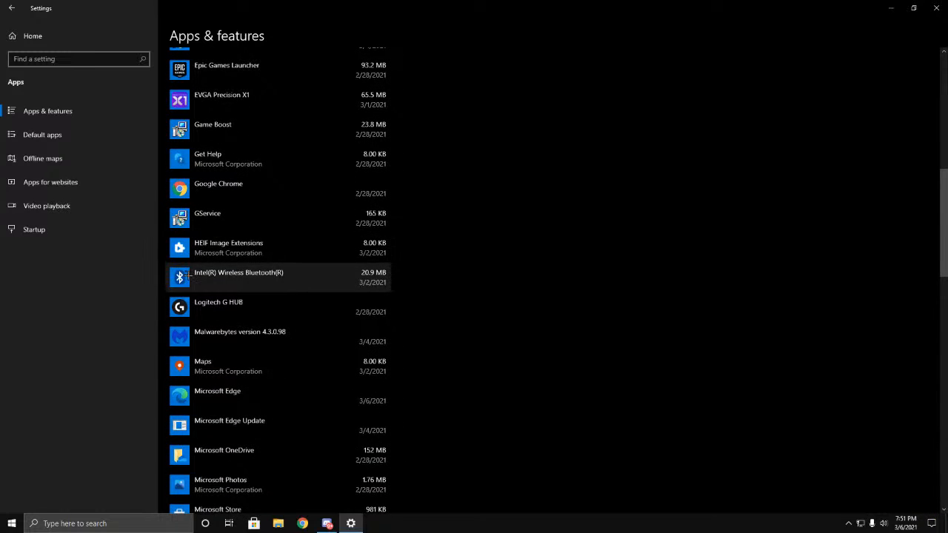
scroll(226, 273, "up", 5)
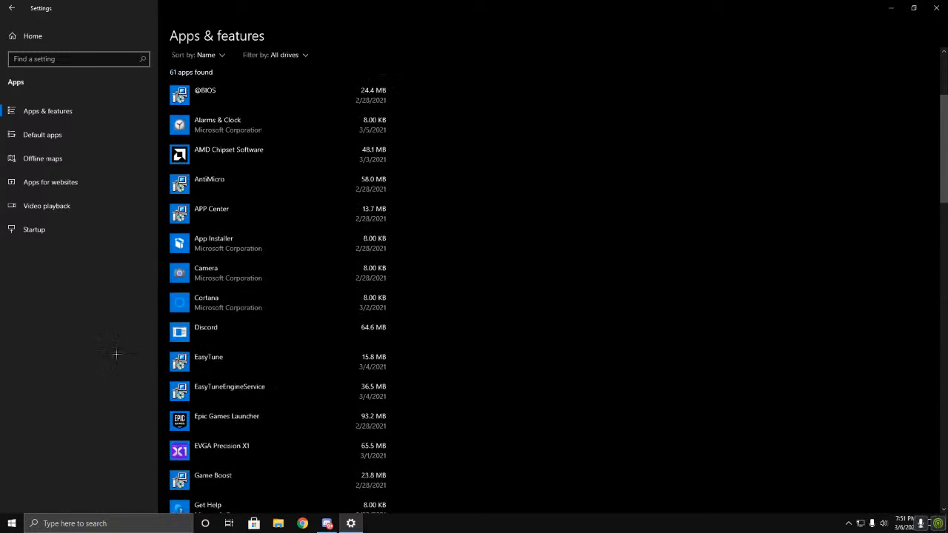
scroll(795, 372, "down", 1)
scroll(435, 325, "up", 2)
scroll(393, 305, "down", 6)
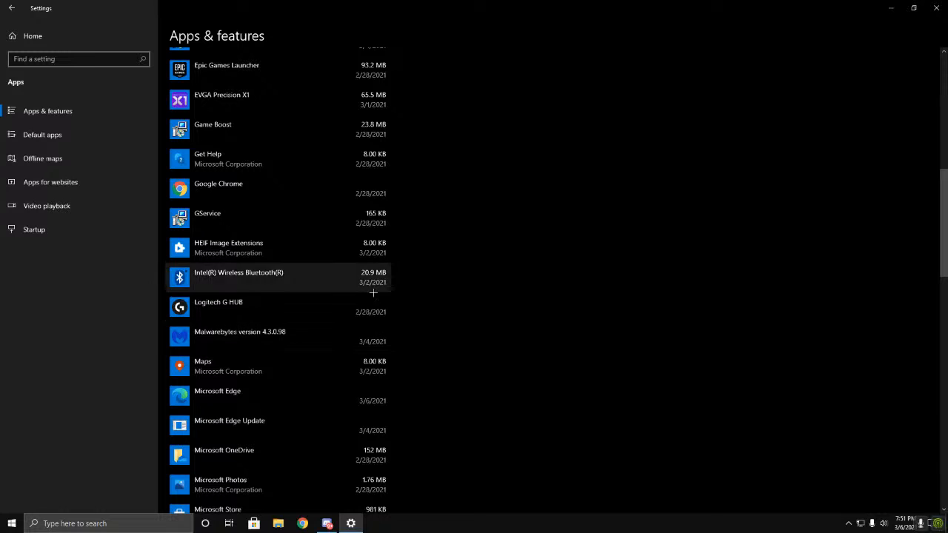
Step: Go to the Xbox Game Bar settings and switch the Game Bar and its controller-button option on and back off
left_click(12, 8)
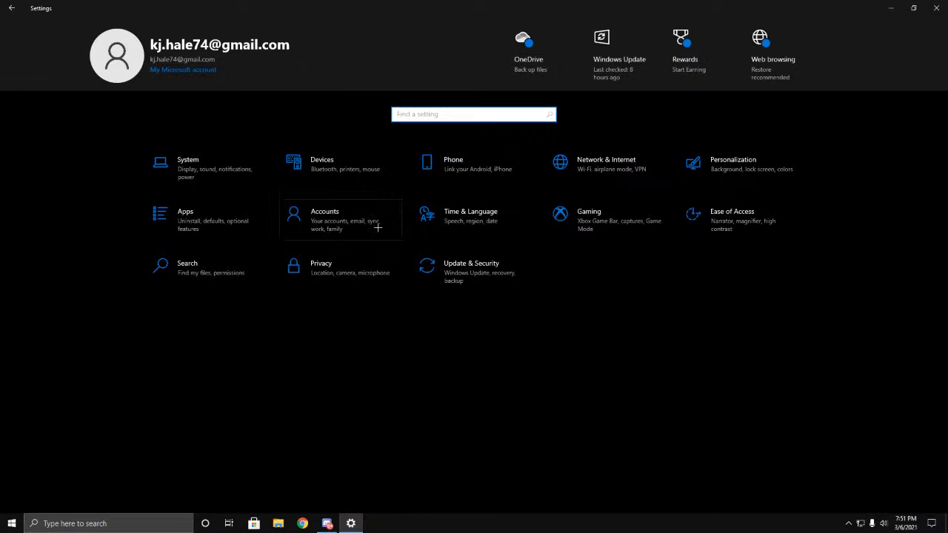
left_click(610, 234)
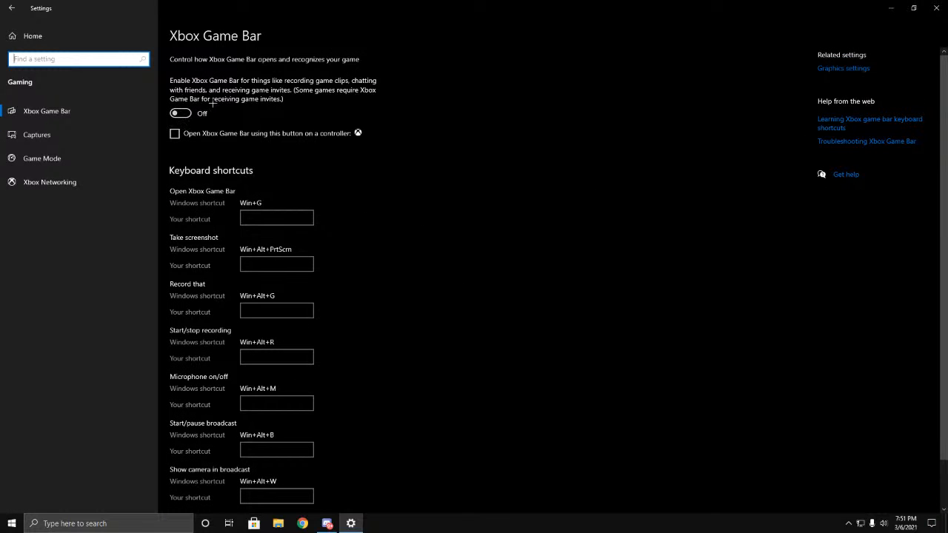
left_click(180, 113)
left_click(175, 133)
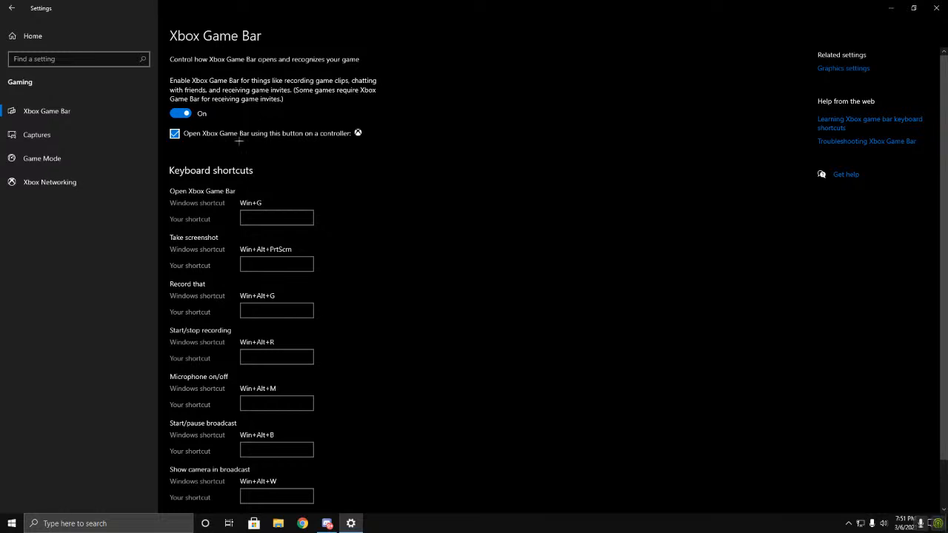
left_click(179, 135)
left_click(180, 114)
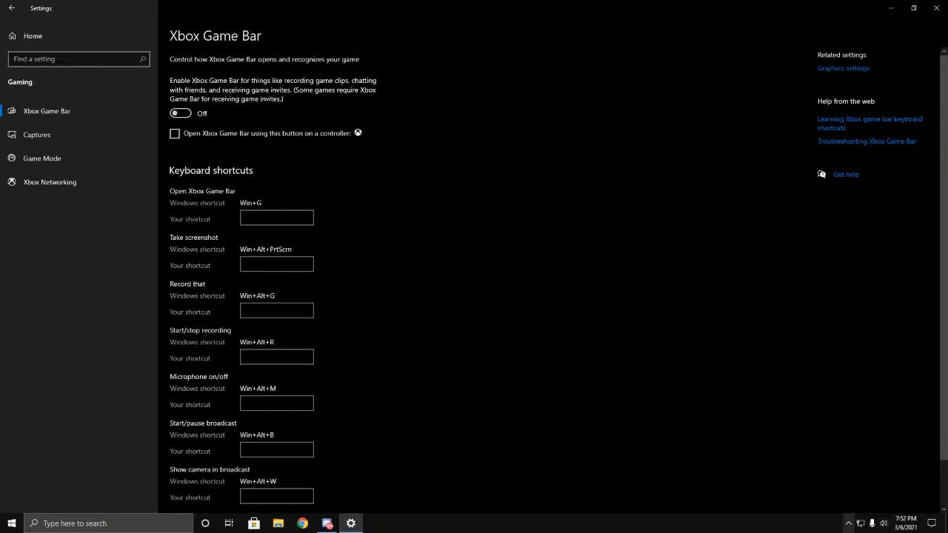
Step: Show the NVIDIA options among the hidden system tray icons and dismiss them without choosing any
left_click(848, 523)
right_click(849, 505)
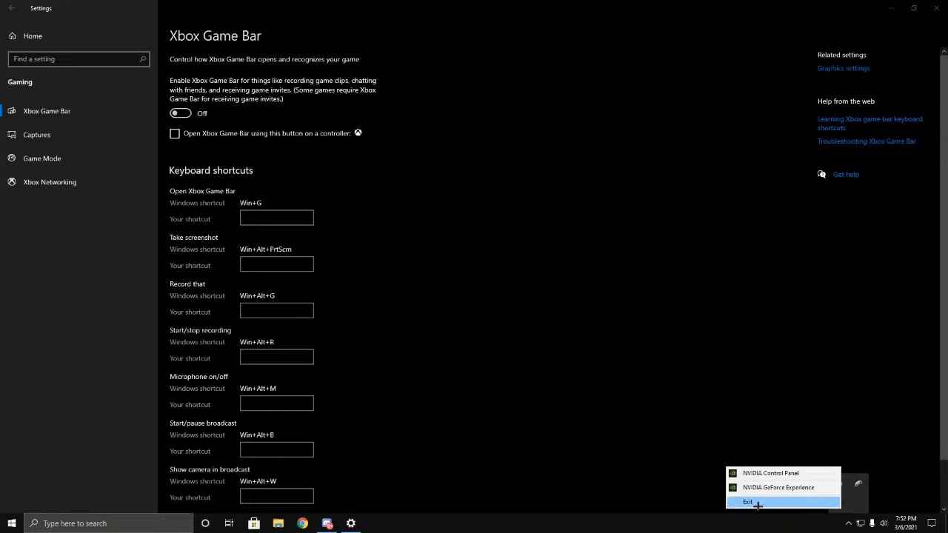
left_click(605, 485)
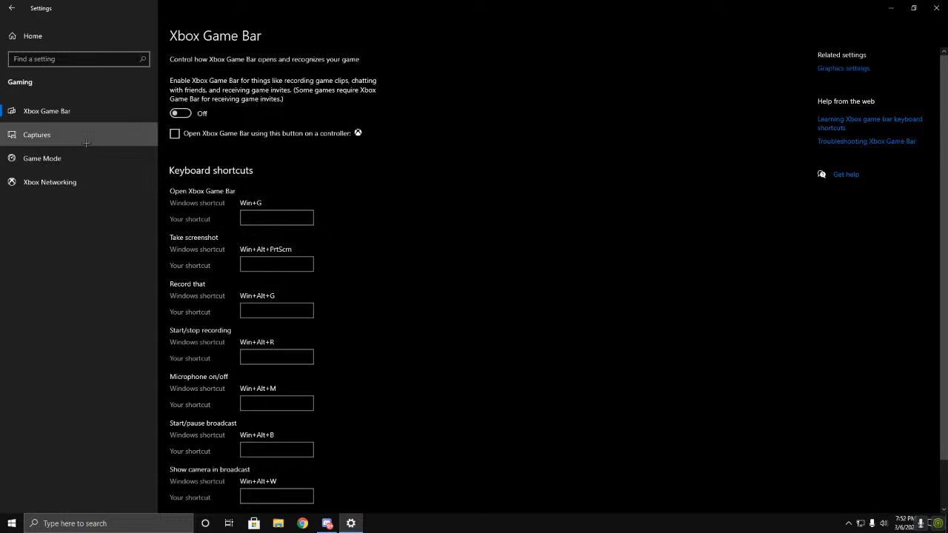
Step: Review the Captures options for maximum recording length and video quality, and view the Game Mode setting
left_click(36, 135)
scroll(192, 336, "down", 2)
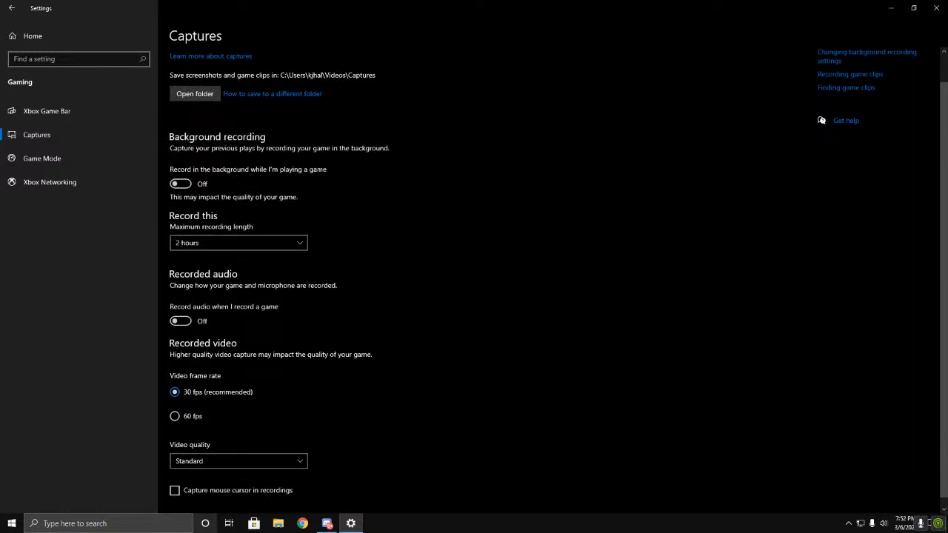
left_click(209, 233)
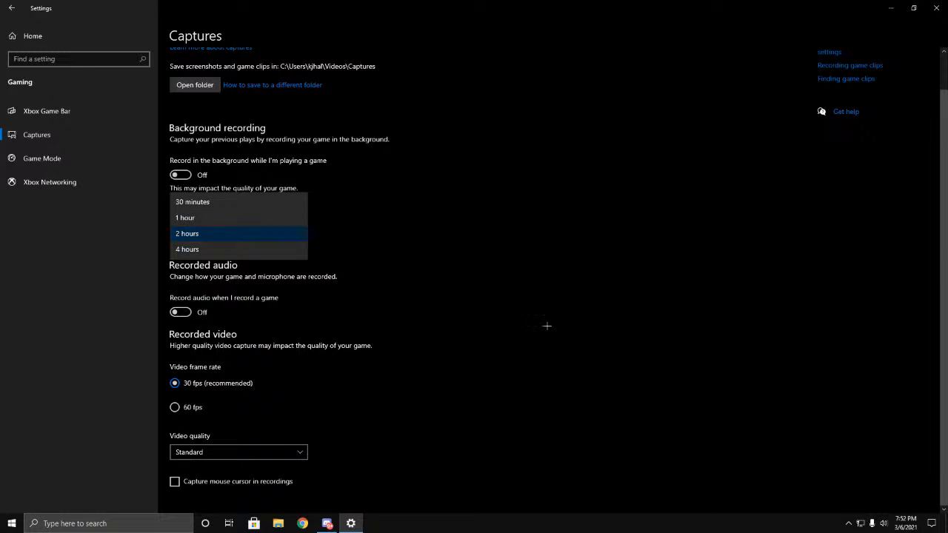
left_click(559, 326)
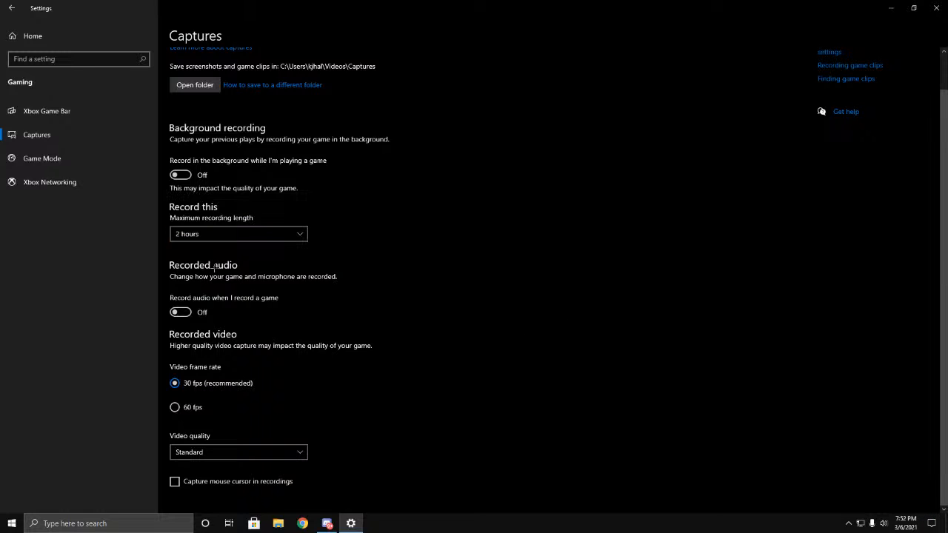
left_click(222, 455)
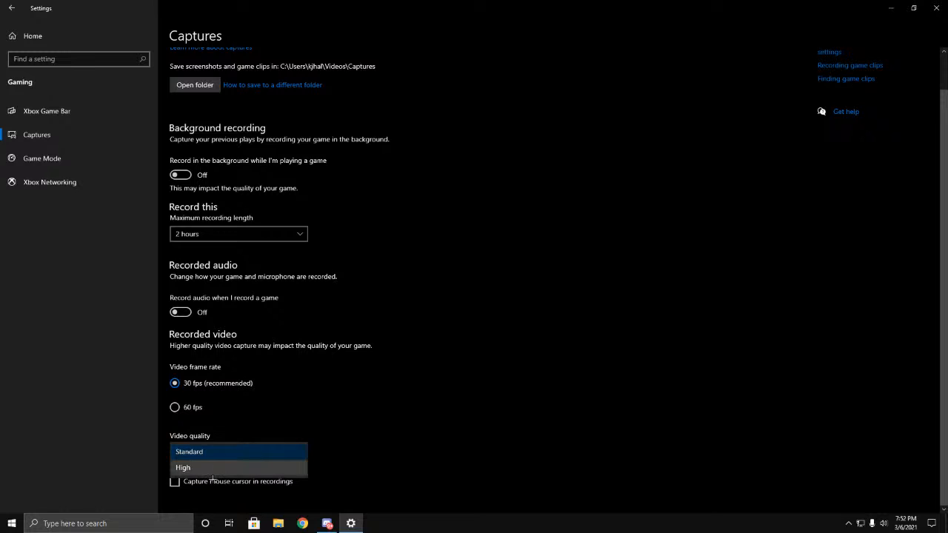
left_click(221, 454)
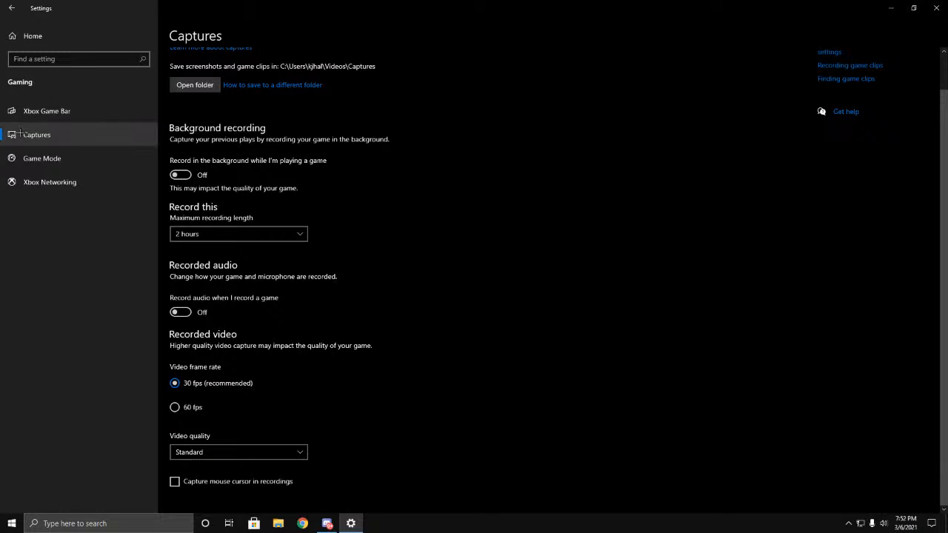
left_click(41, 158)
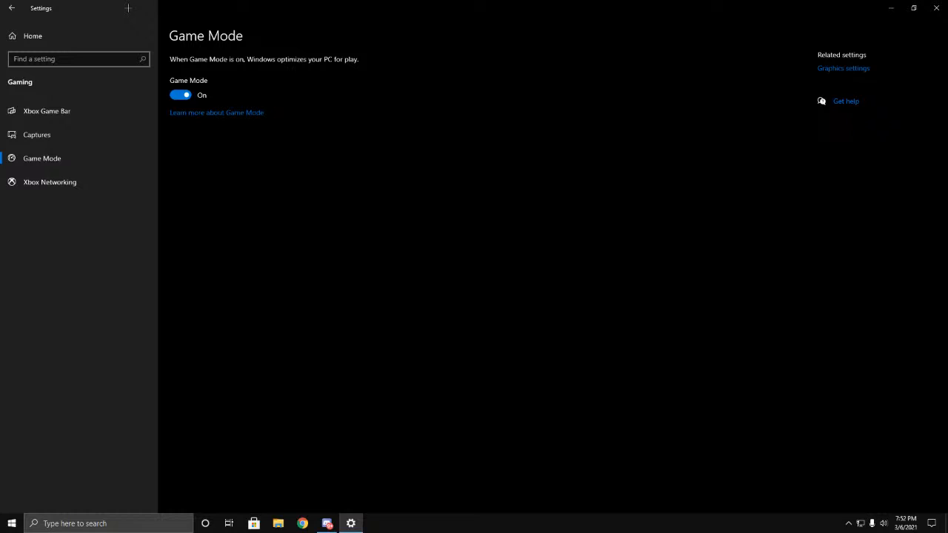
Step: Go to the Ease of Access display settings and turn on Show animations in Windows
left_click(13, 8)
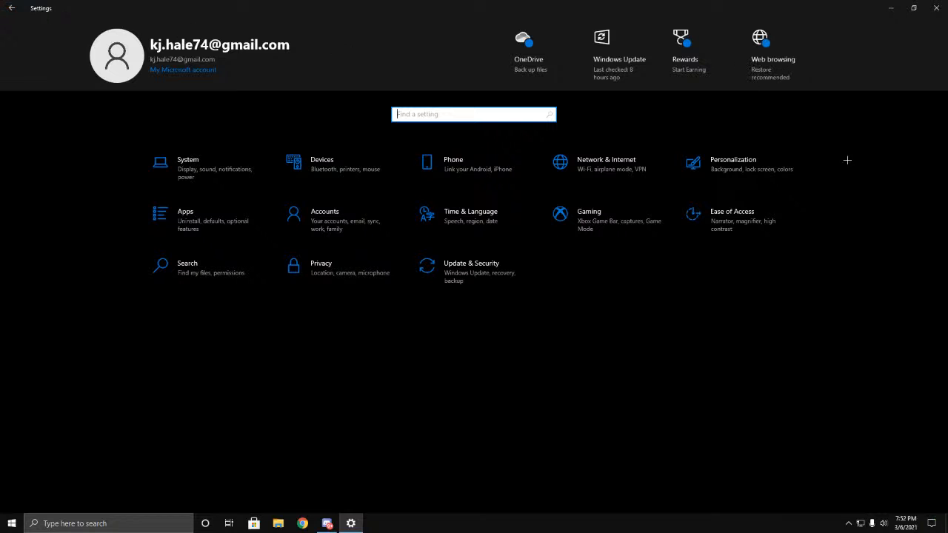
left_click(750, 234)
scroll(467, 229, "down", 3)
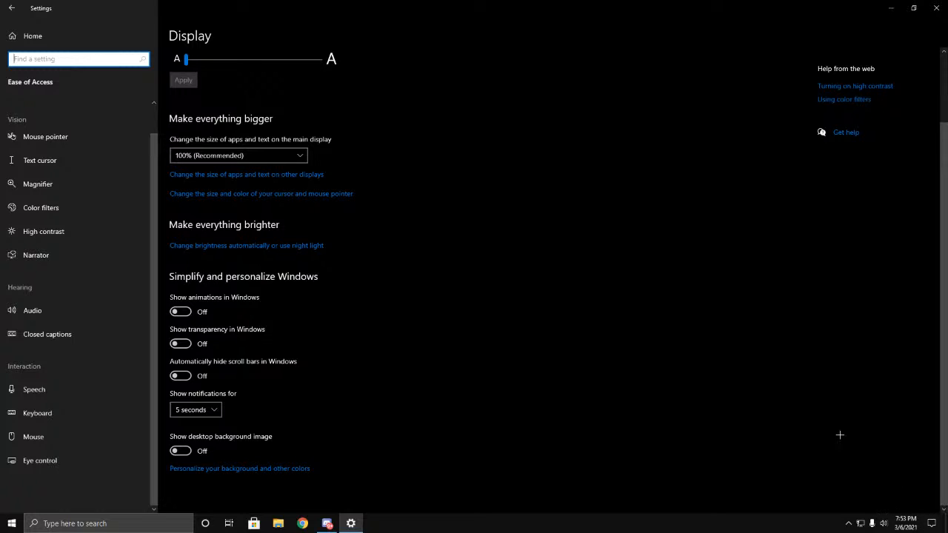
left_click(203, 318)
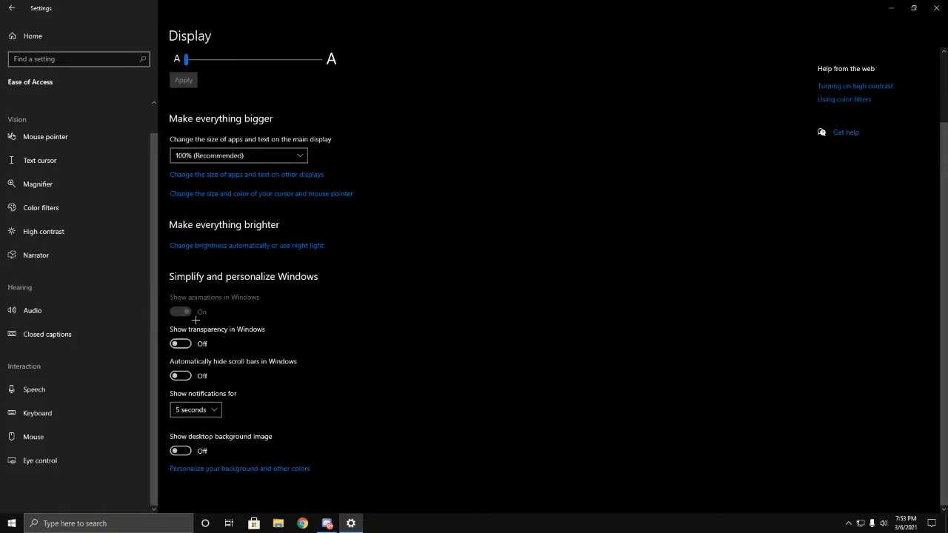
scroll(504, 345, "up", 2)
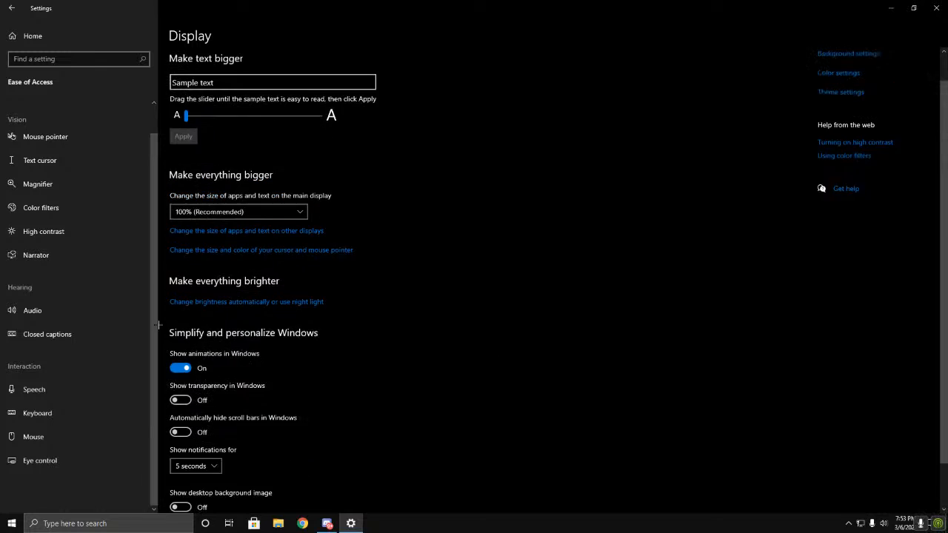
Step: Turn off Show animations in Windows in the Ease of Access display settings and close the Settings window
scroll(296, 384, "down", 2)
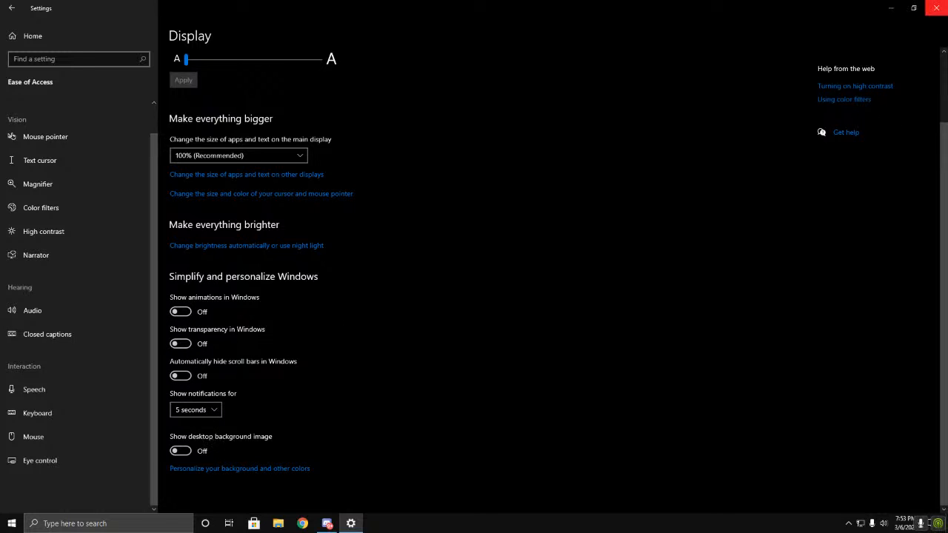
left_click(935, 8)
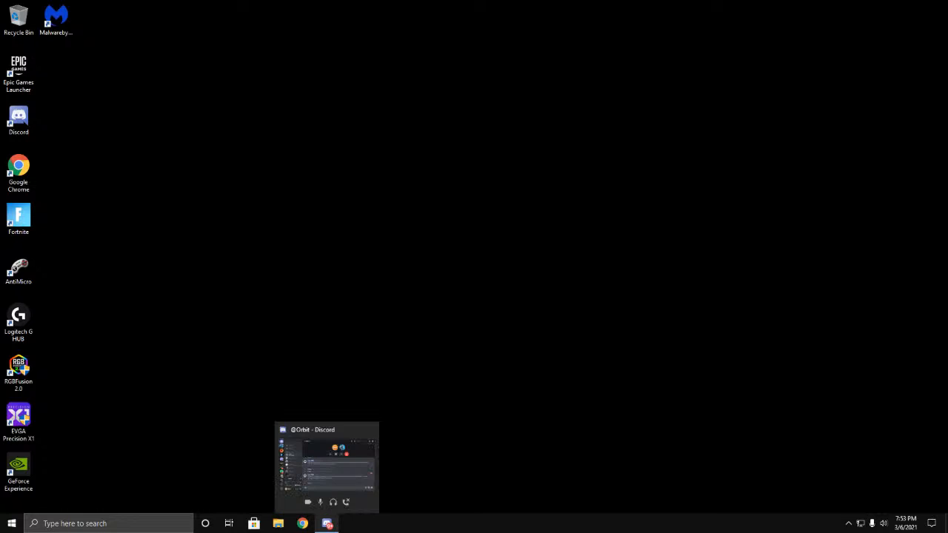
left_click(327, 523)
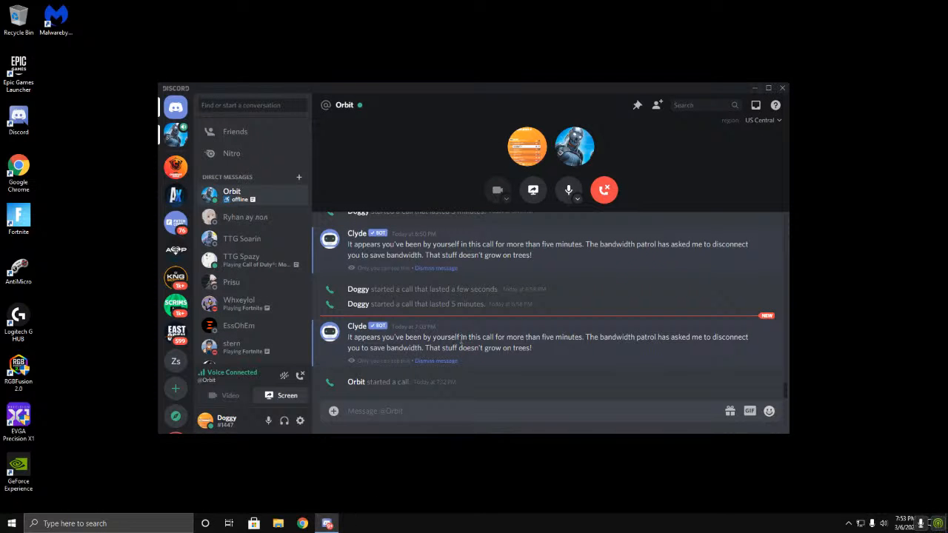
key("super")
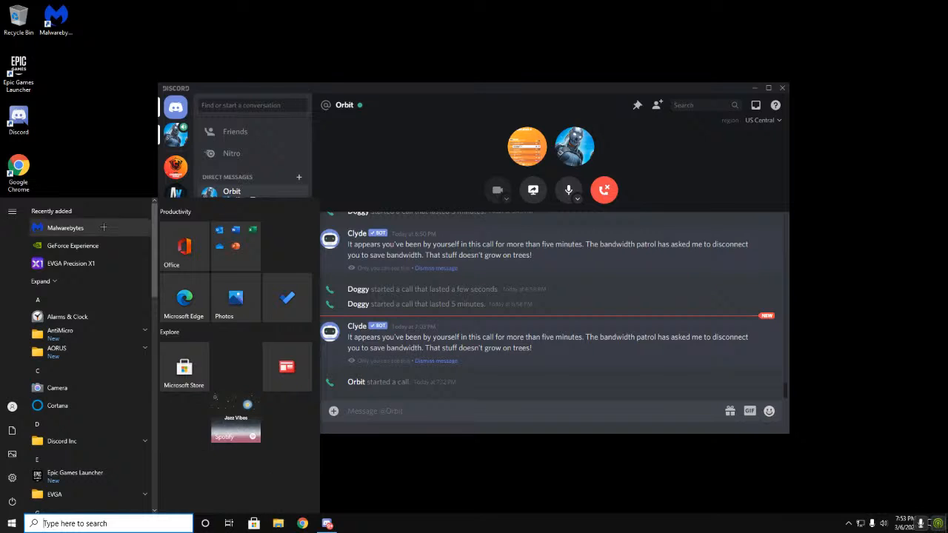
left_click(73, 160)
Step: Launch GeForce Experience through the hidden NVIDIA system tray icon and go to its Drivers page
left_click(848, 523)
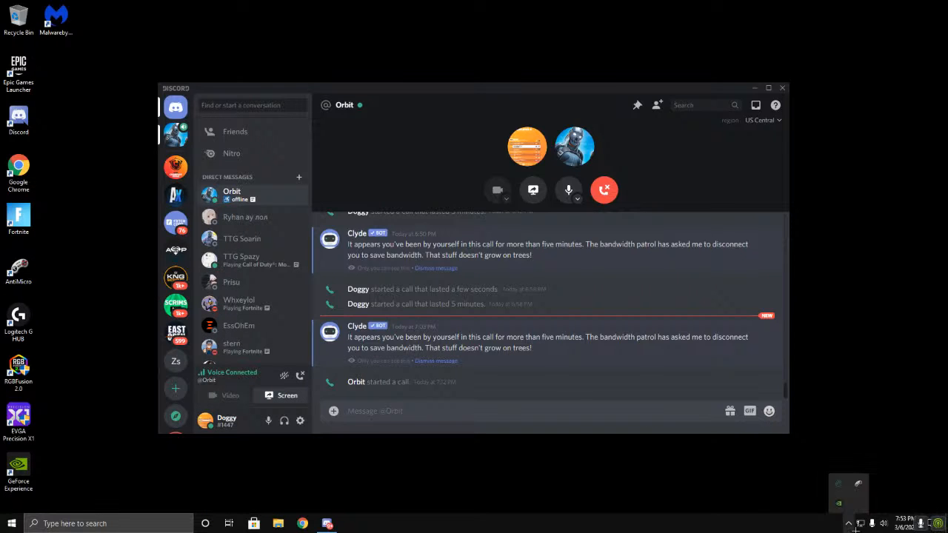
right_click(839, 503)
left_click(802, 494)
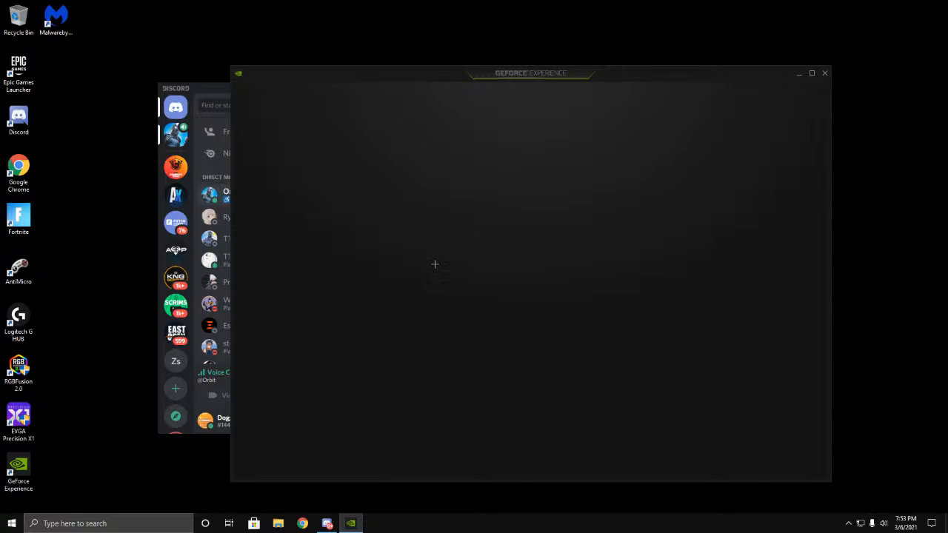
left_click(329, 93)
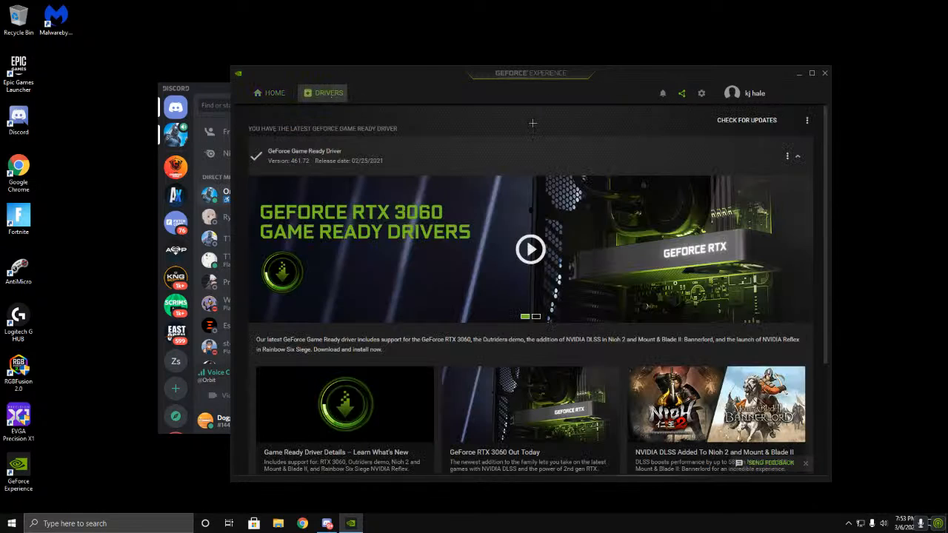